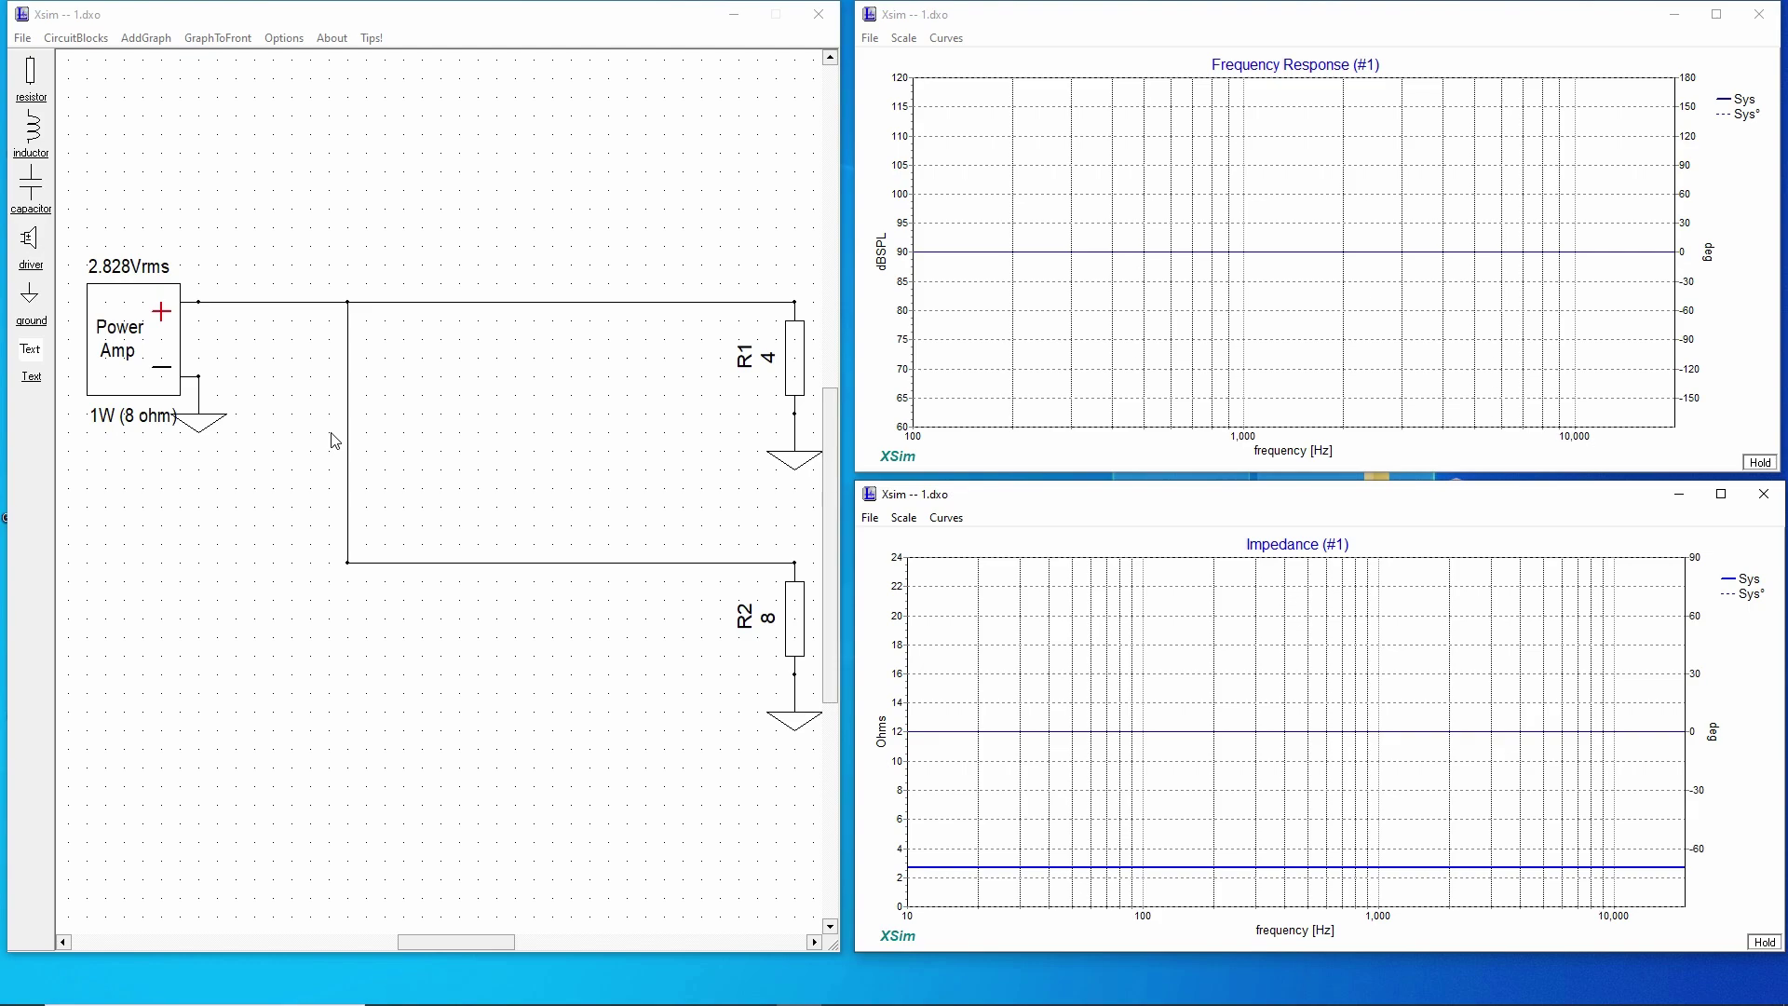
# Set the power amplifier's load to 4 ohms, giving a 1 W rating
pyautogui.rightClick(159, 326)
pyautogui.click(159, 324)
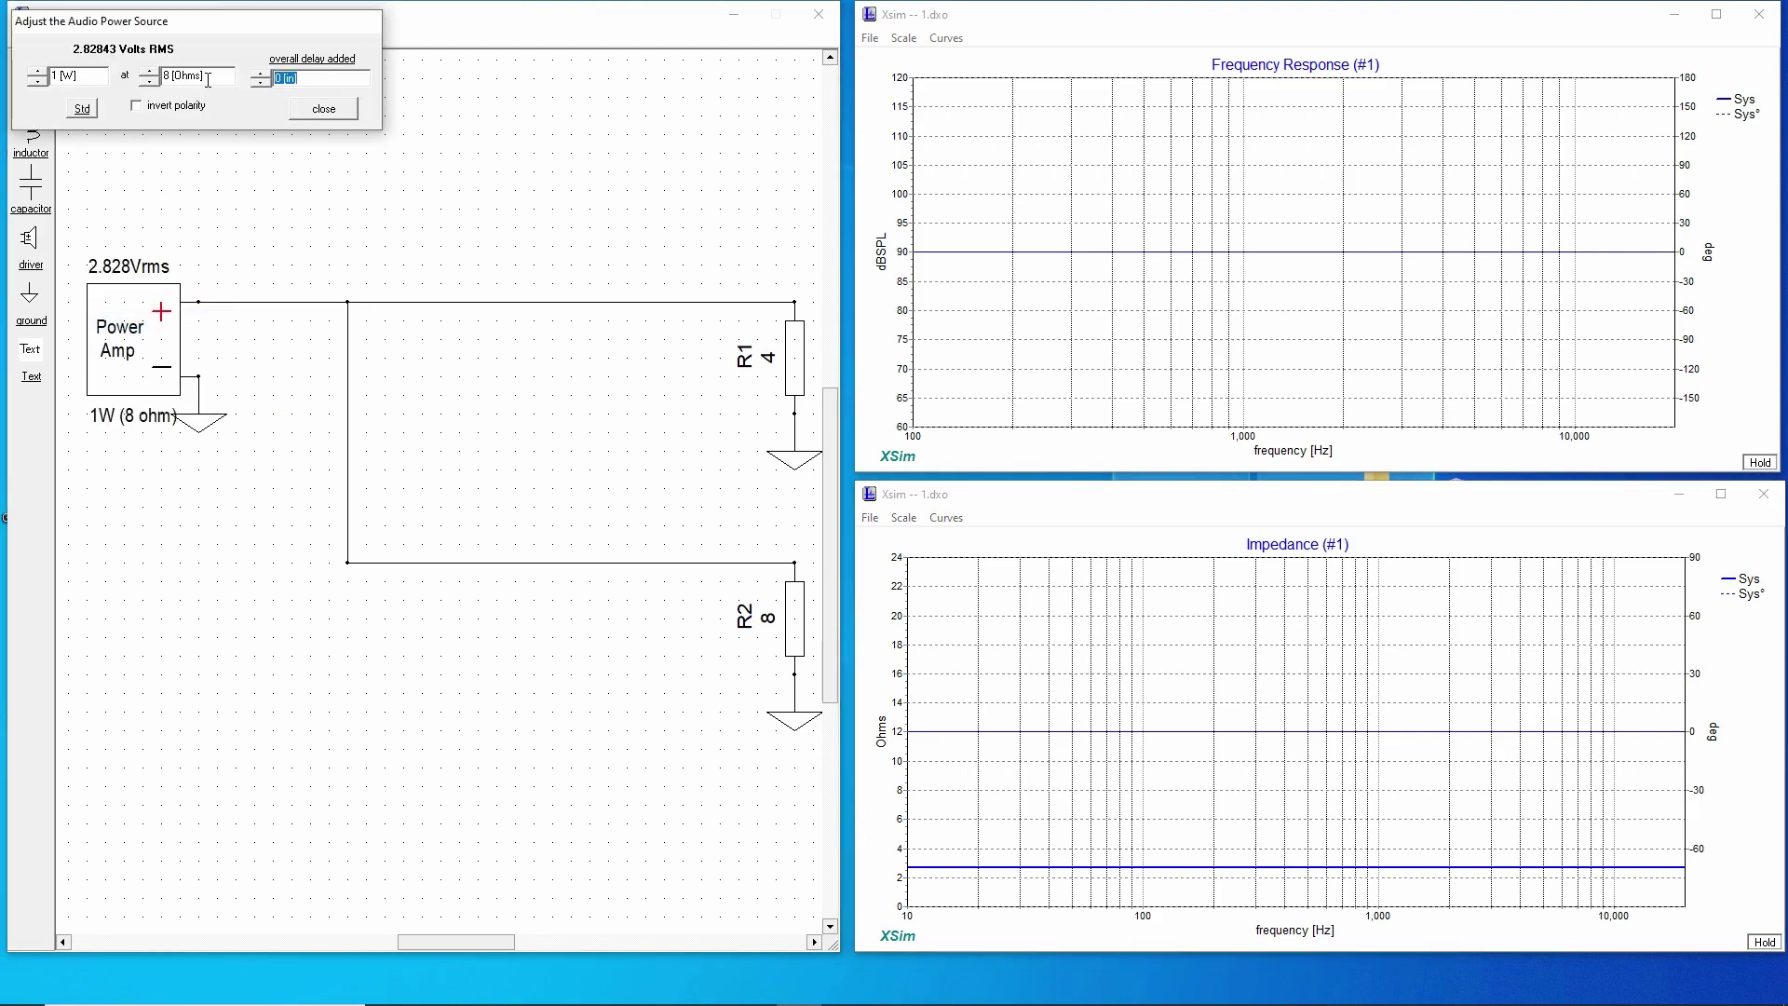
pyautogui.write('4')
pyautogui.click(323, 109)
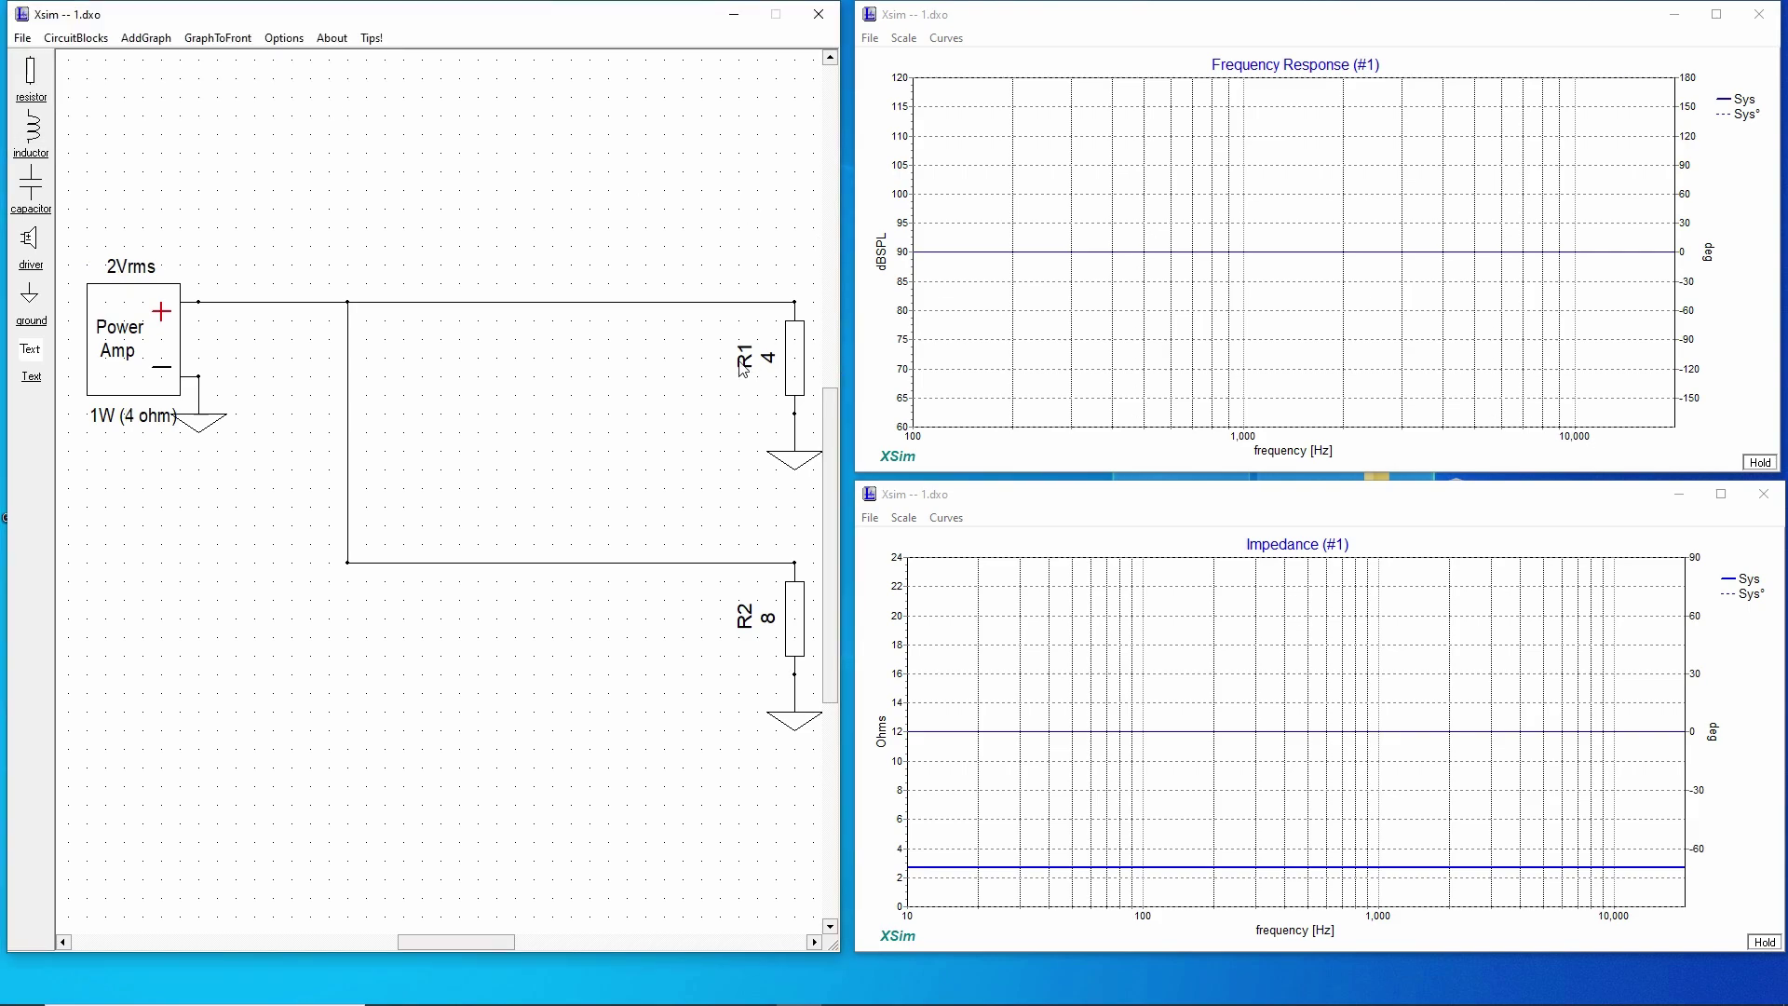
# Add a Component Power dissipation graph plotting resistors R1 and R2
pyautogui.click(146, 37)
pyautogui.moveTo(187, 100)
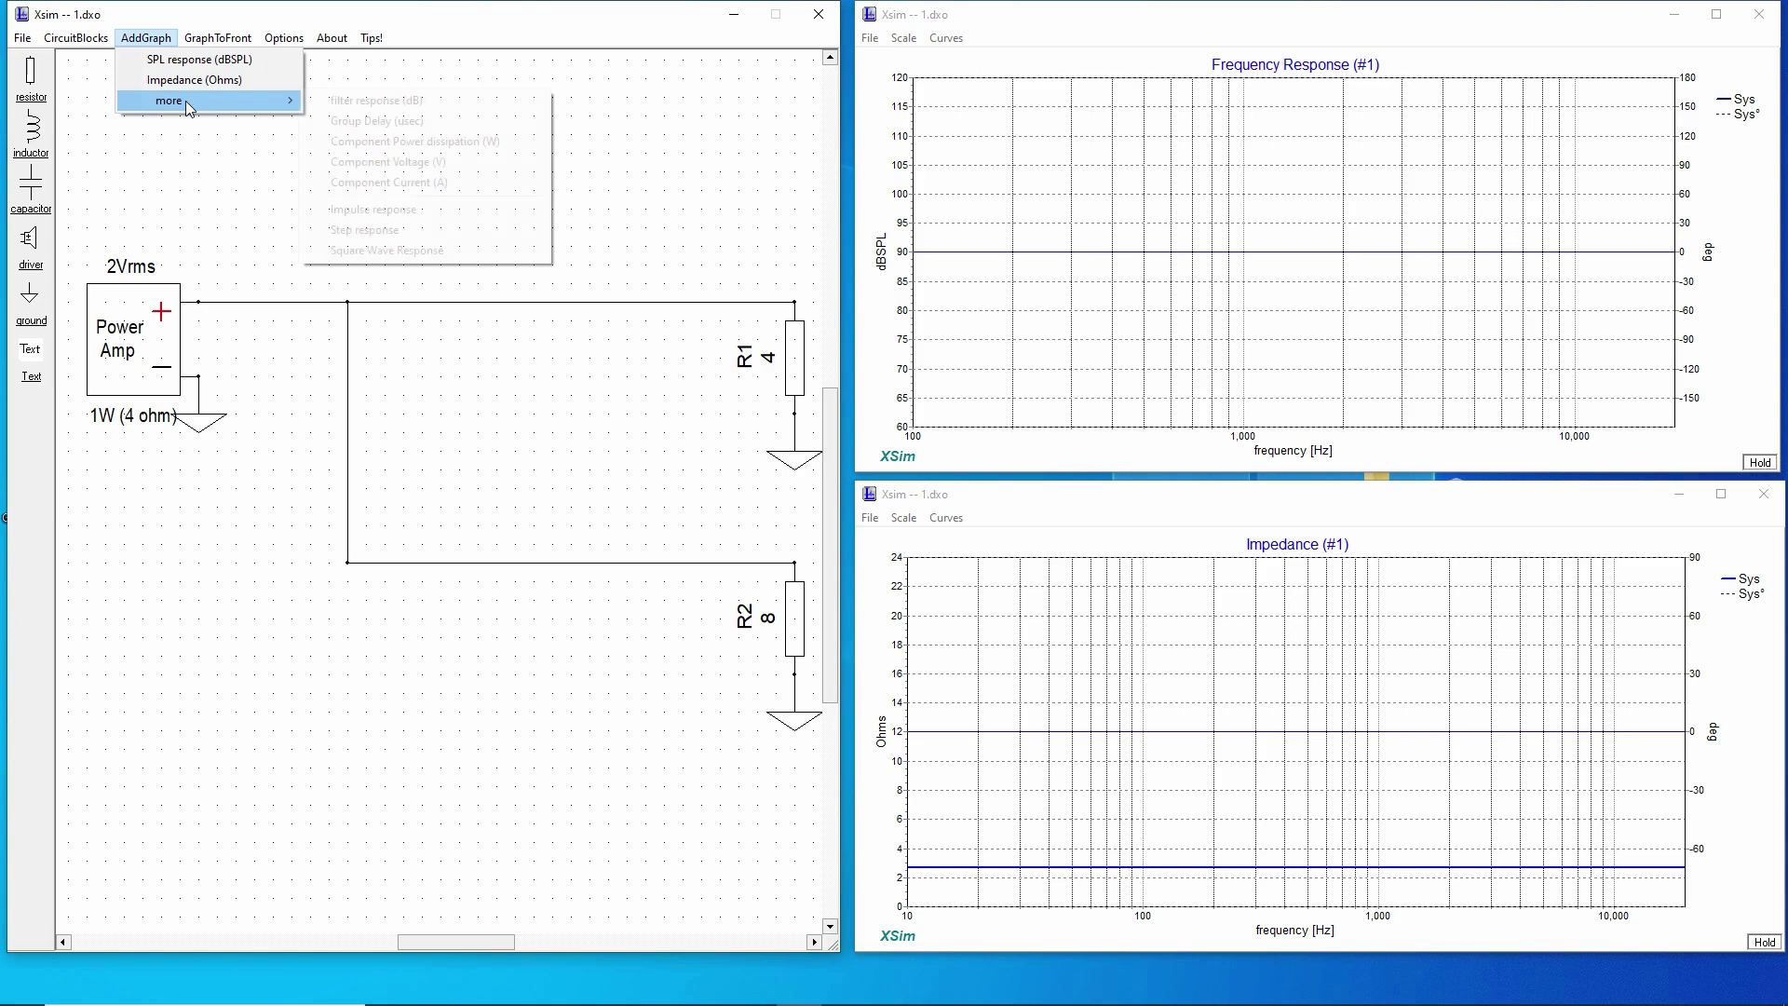
pyautogui.click(500, 146)
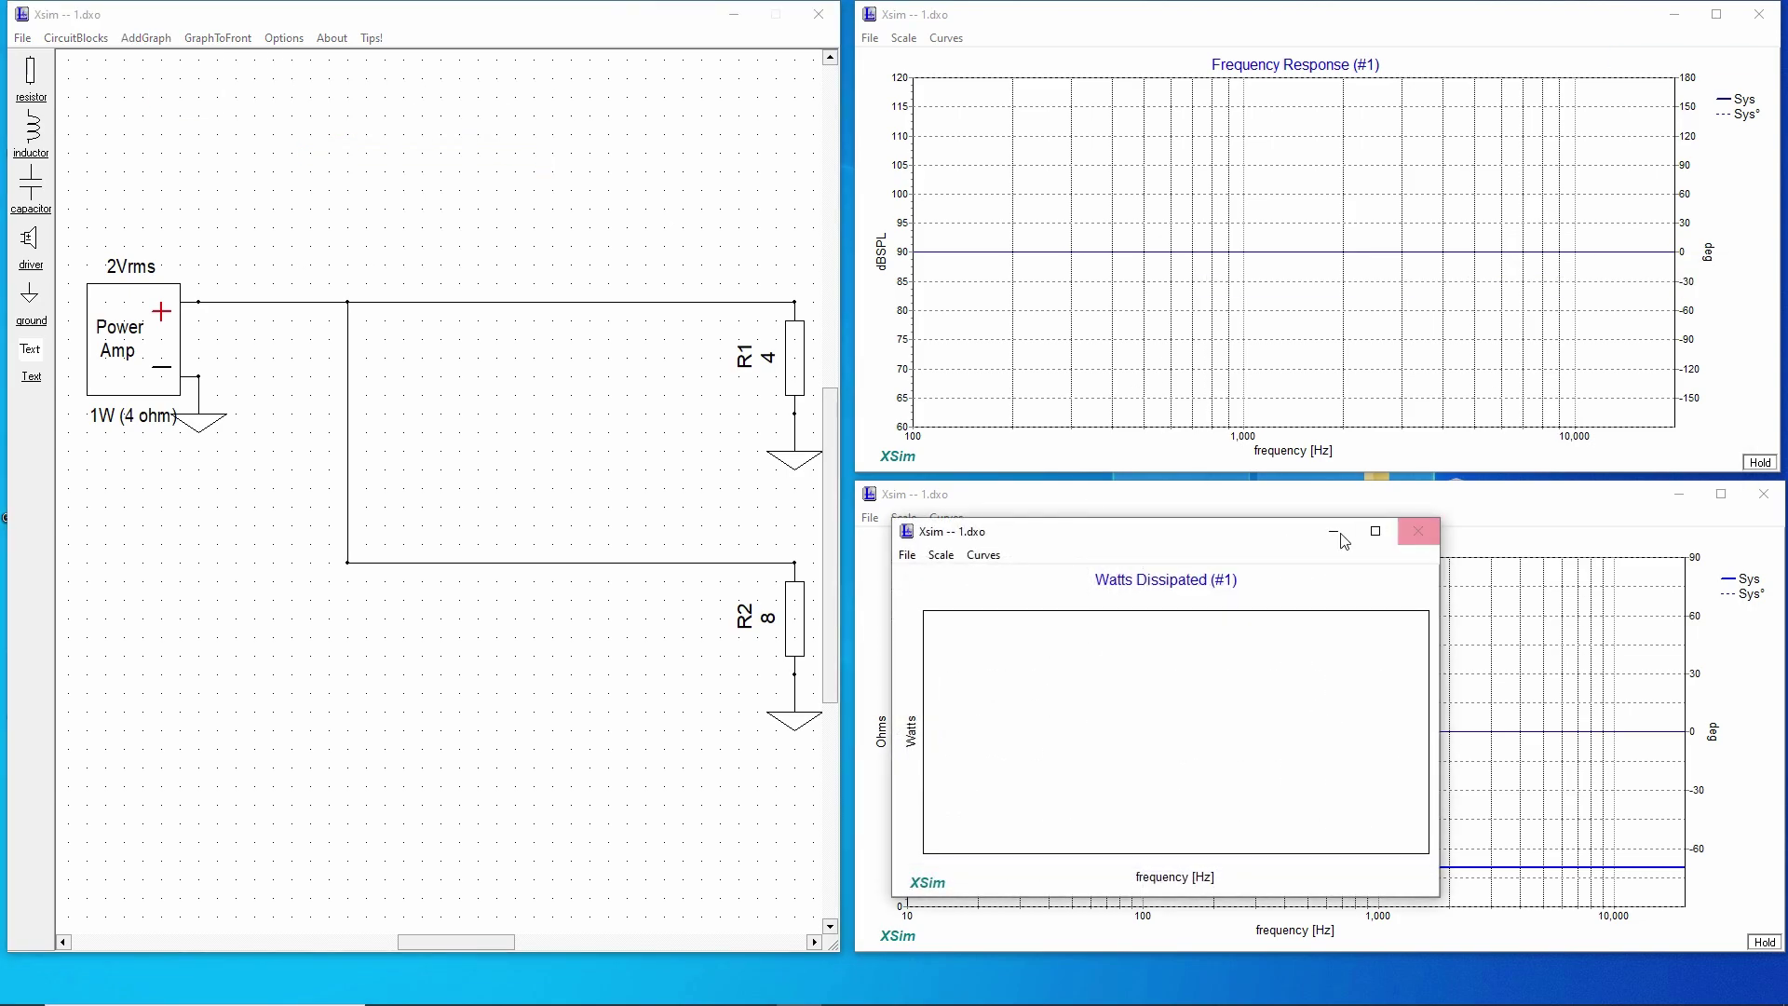
pyautogui.click(983, 555)
pyautogui.click(992, 578)
pyautogui.click(983, 554)
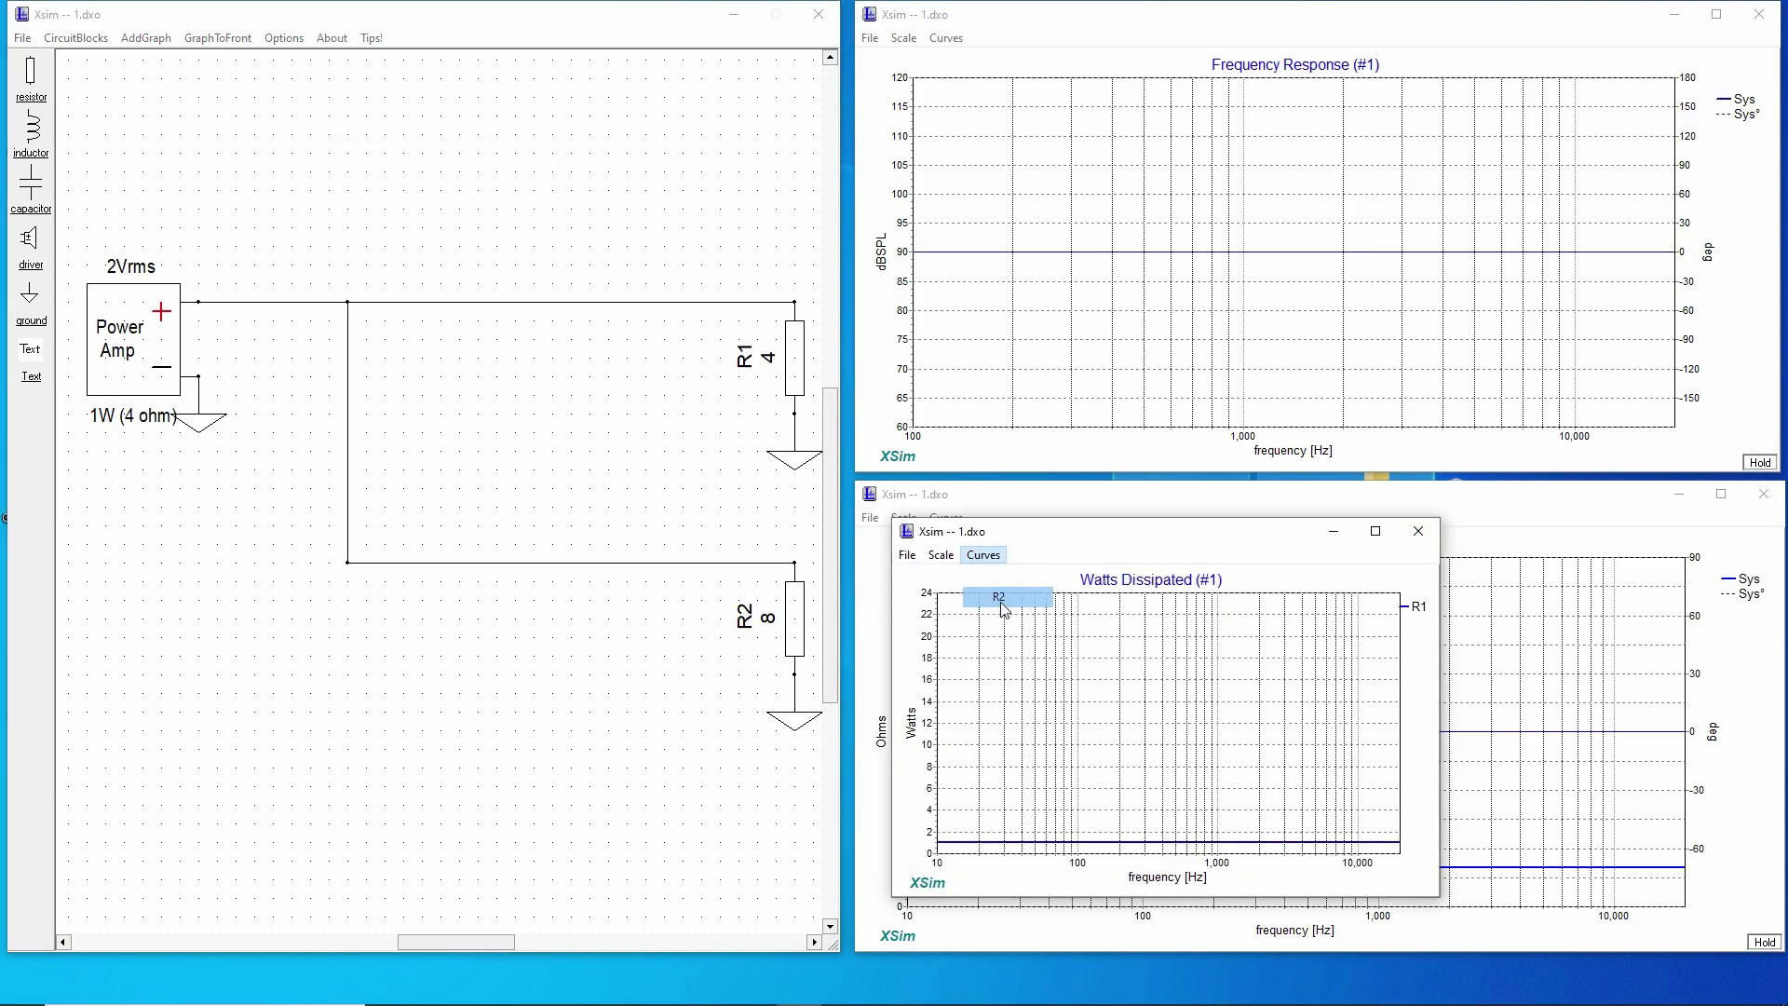
pyautogui.click(992, 603)
# Enlarge and reposition the Watts Dissipated graph and scale its watts axis 0–120
pyautogui.moveTo(896, 520); pyautogui.dragTo(424, 113)
pyautogui.moveTo(659, 124); pyautogui.dragTo(1066, 68)
pyautogui.click(892, 88)
pyautogui.moveTo(938, 156)
pyautogui.click(1071, 276)
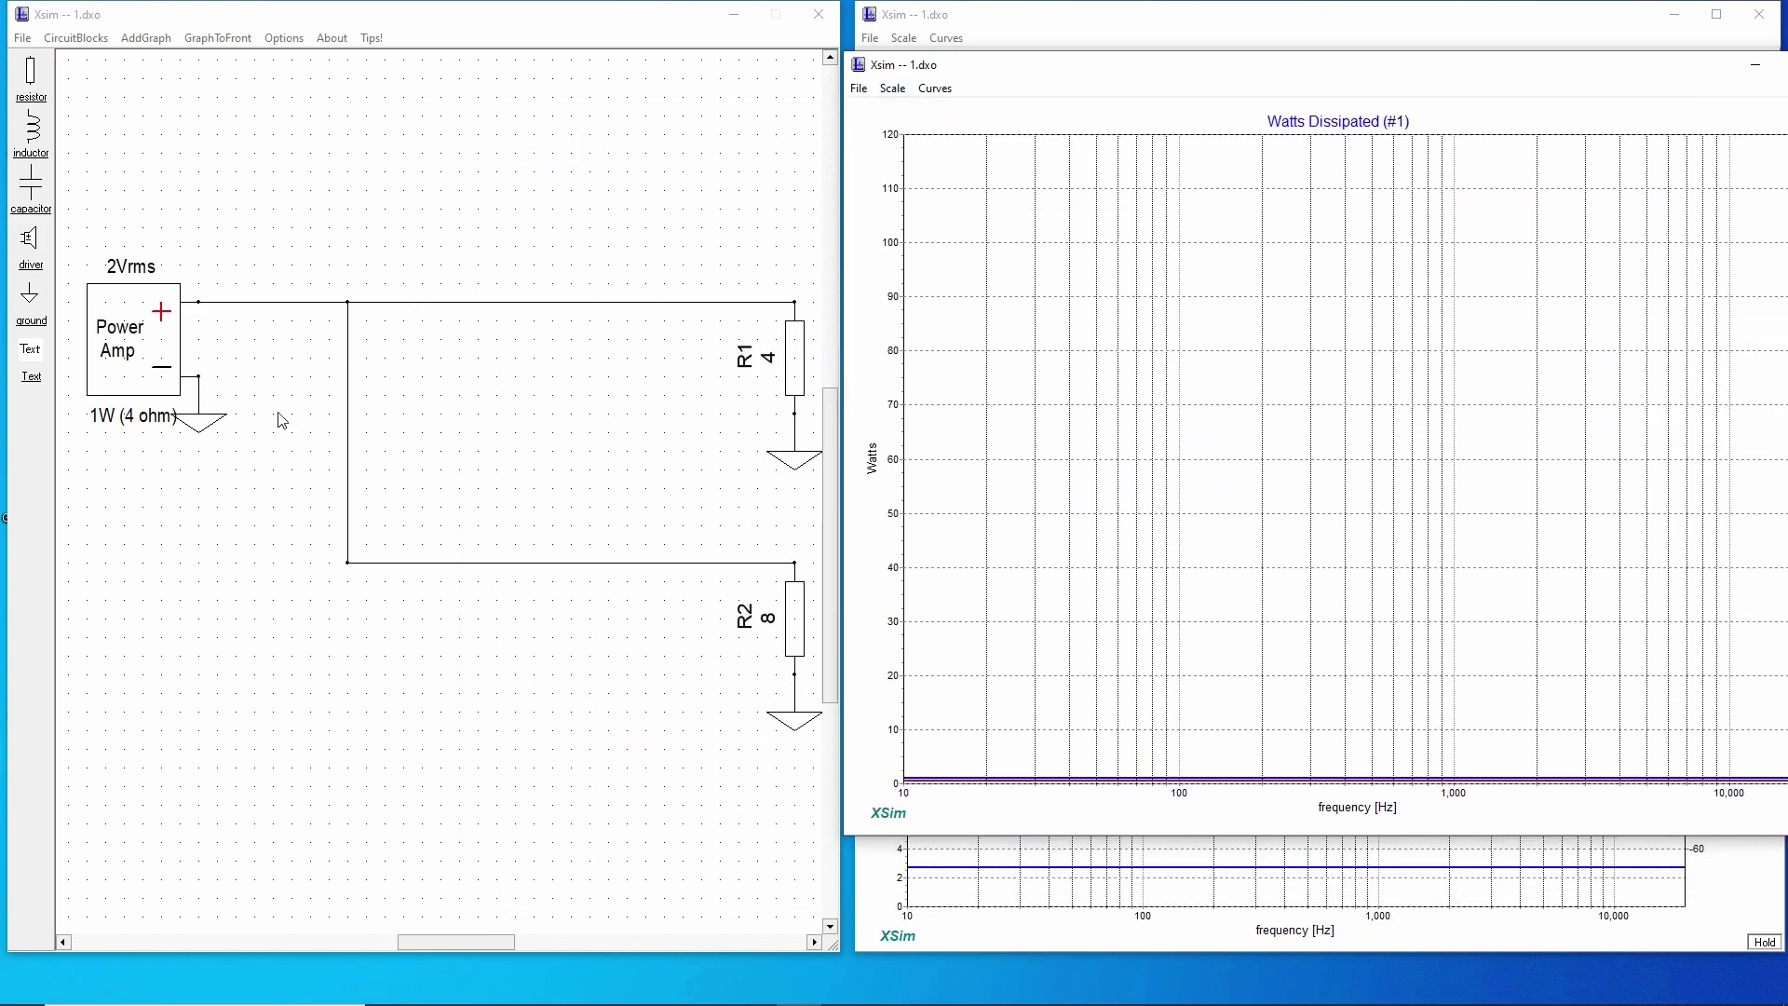
# Step the power amplifier up through 9 W to 60 W
pyautogui.rightClick(171, 343)
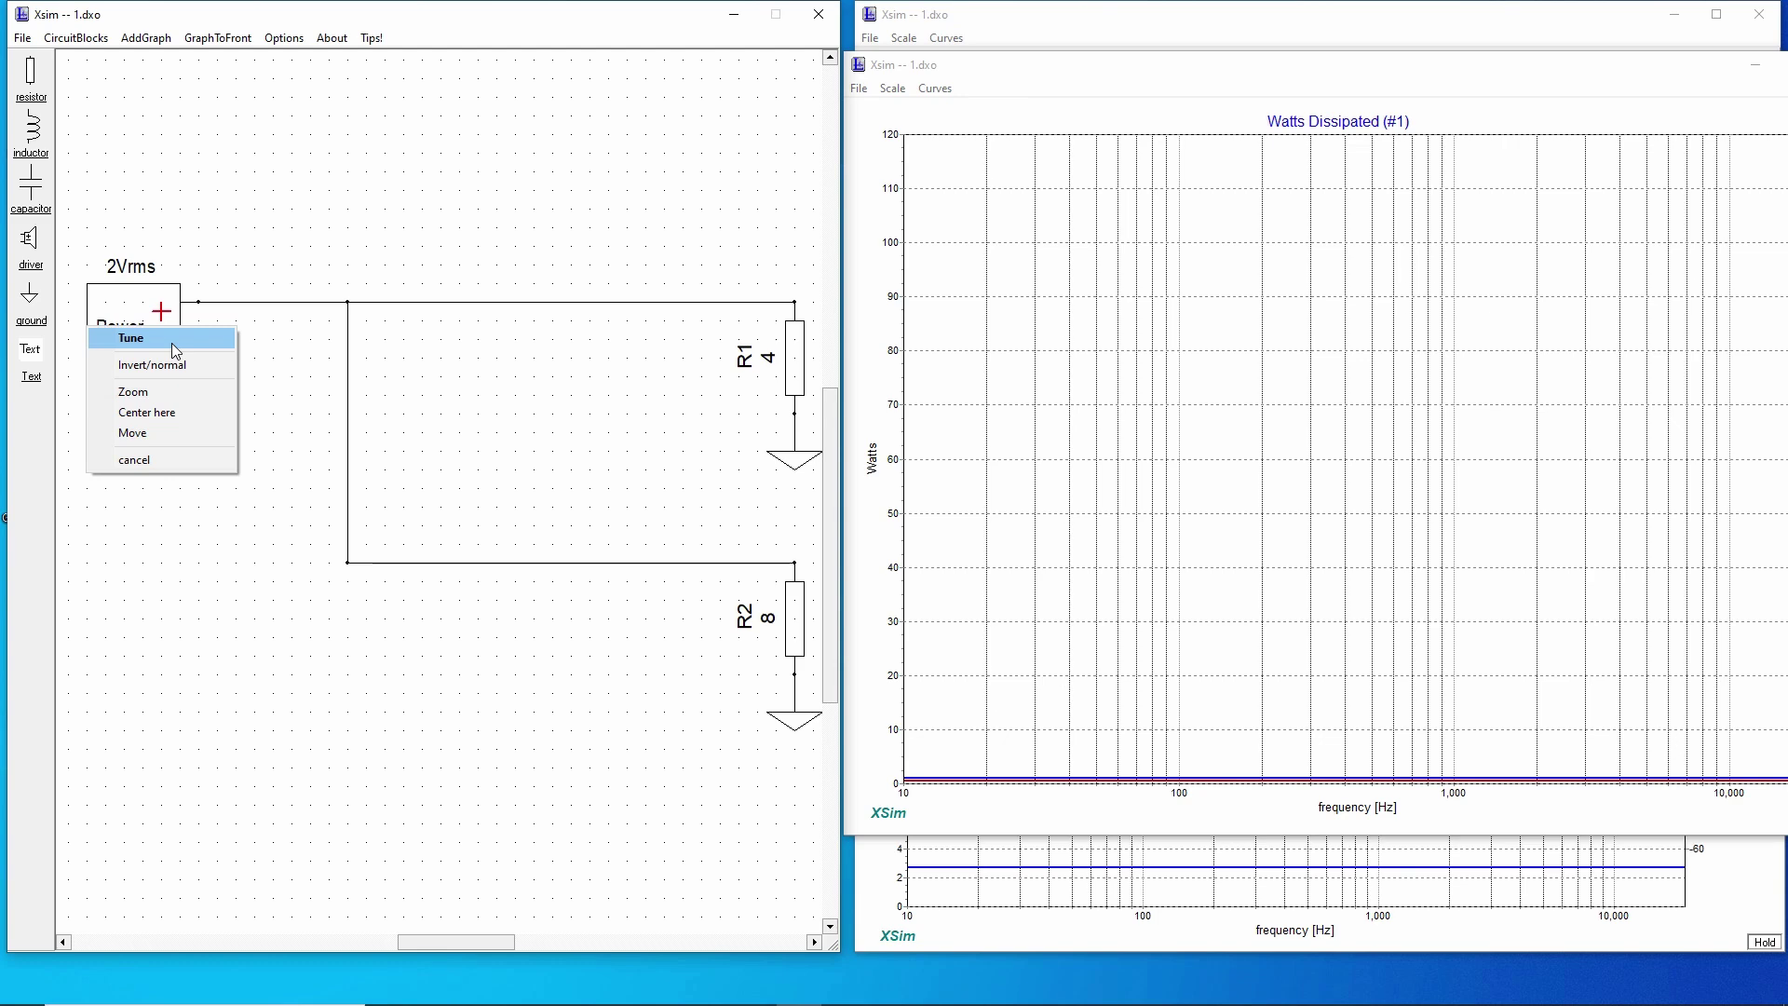
pyautogui.click(179, 337)
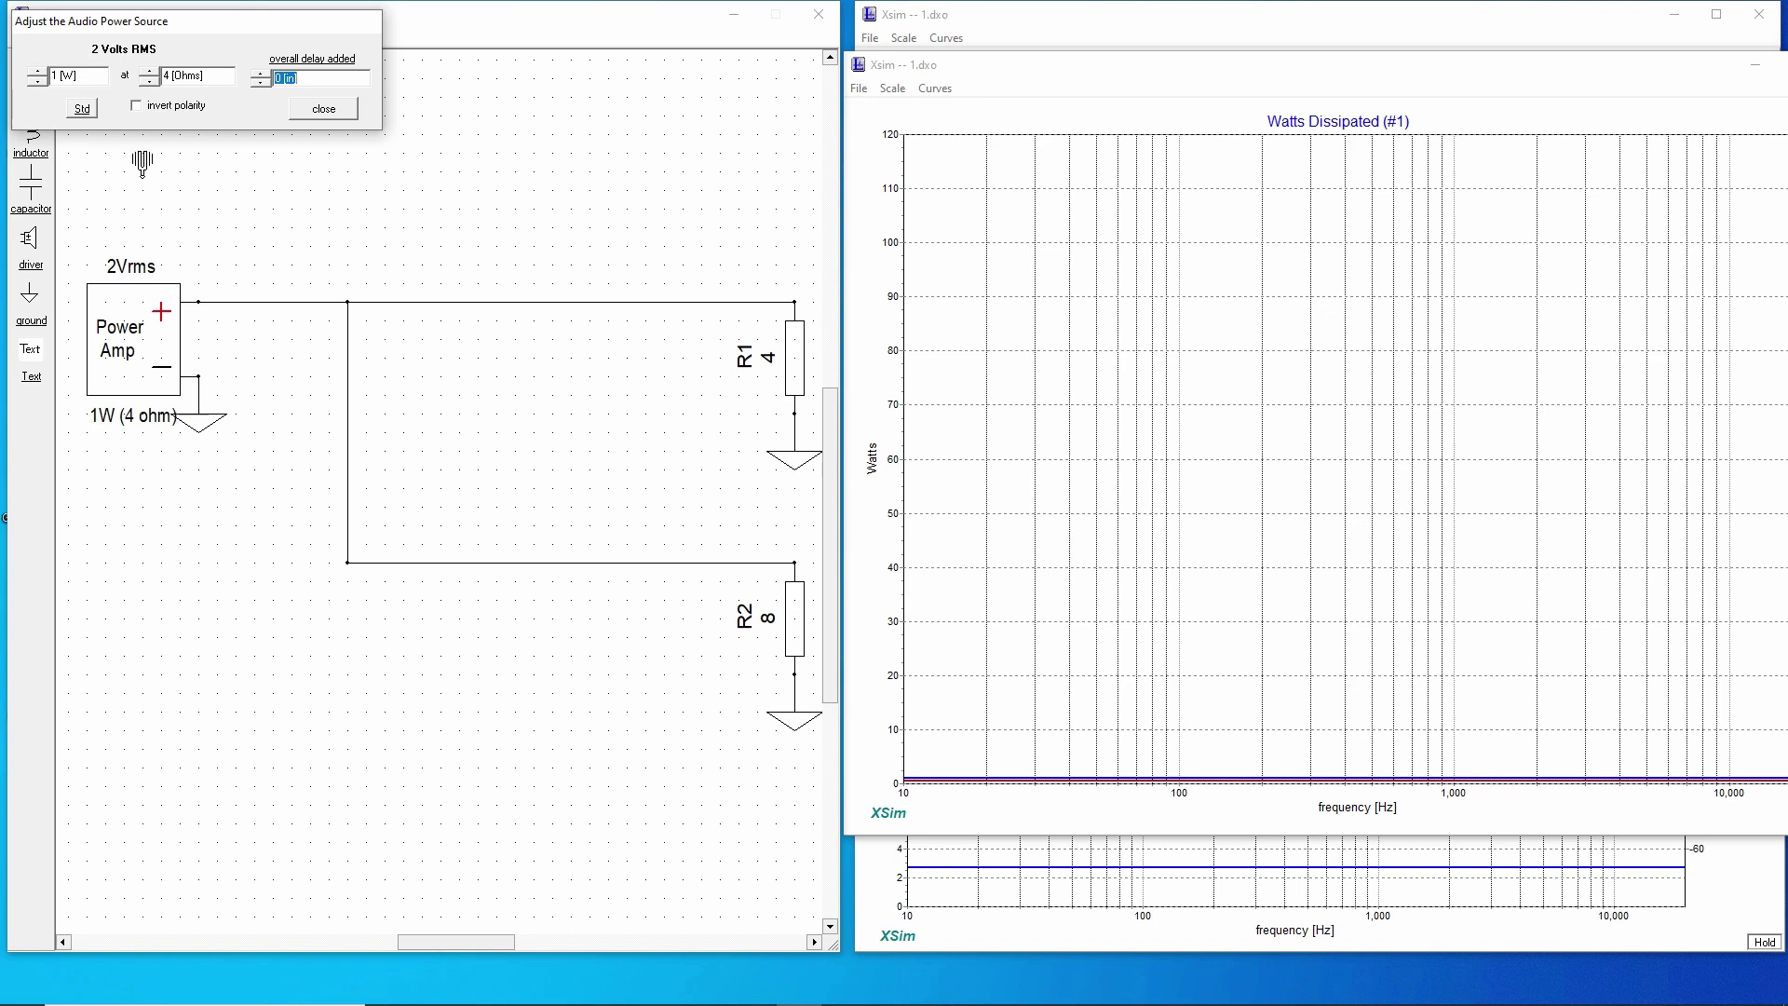
pyautogui.click(37, 74)
pyautogui.click(37, 74)
pyautogui.click(38, 74)
pyautogui.click(38, 74)
pyautogui.click(37, 73)
pyautogui.click(37, 74)
pyautogui.click(37, 73)
pyautogui.click(37, 73)
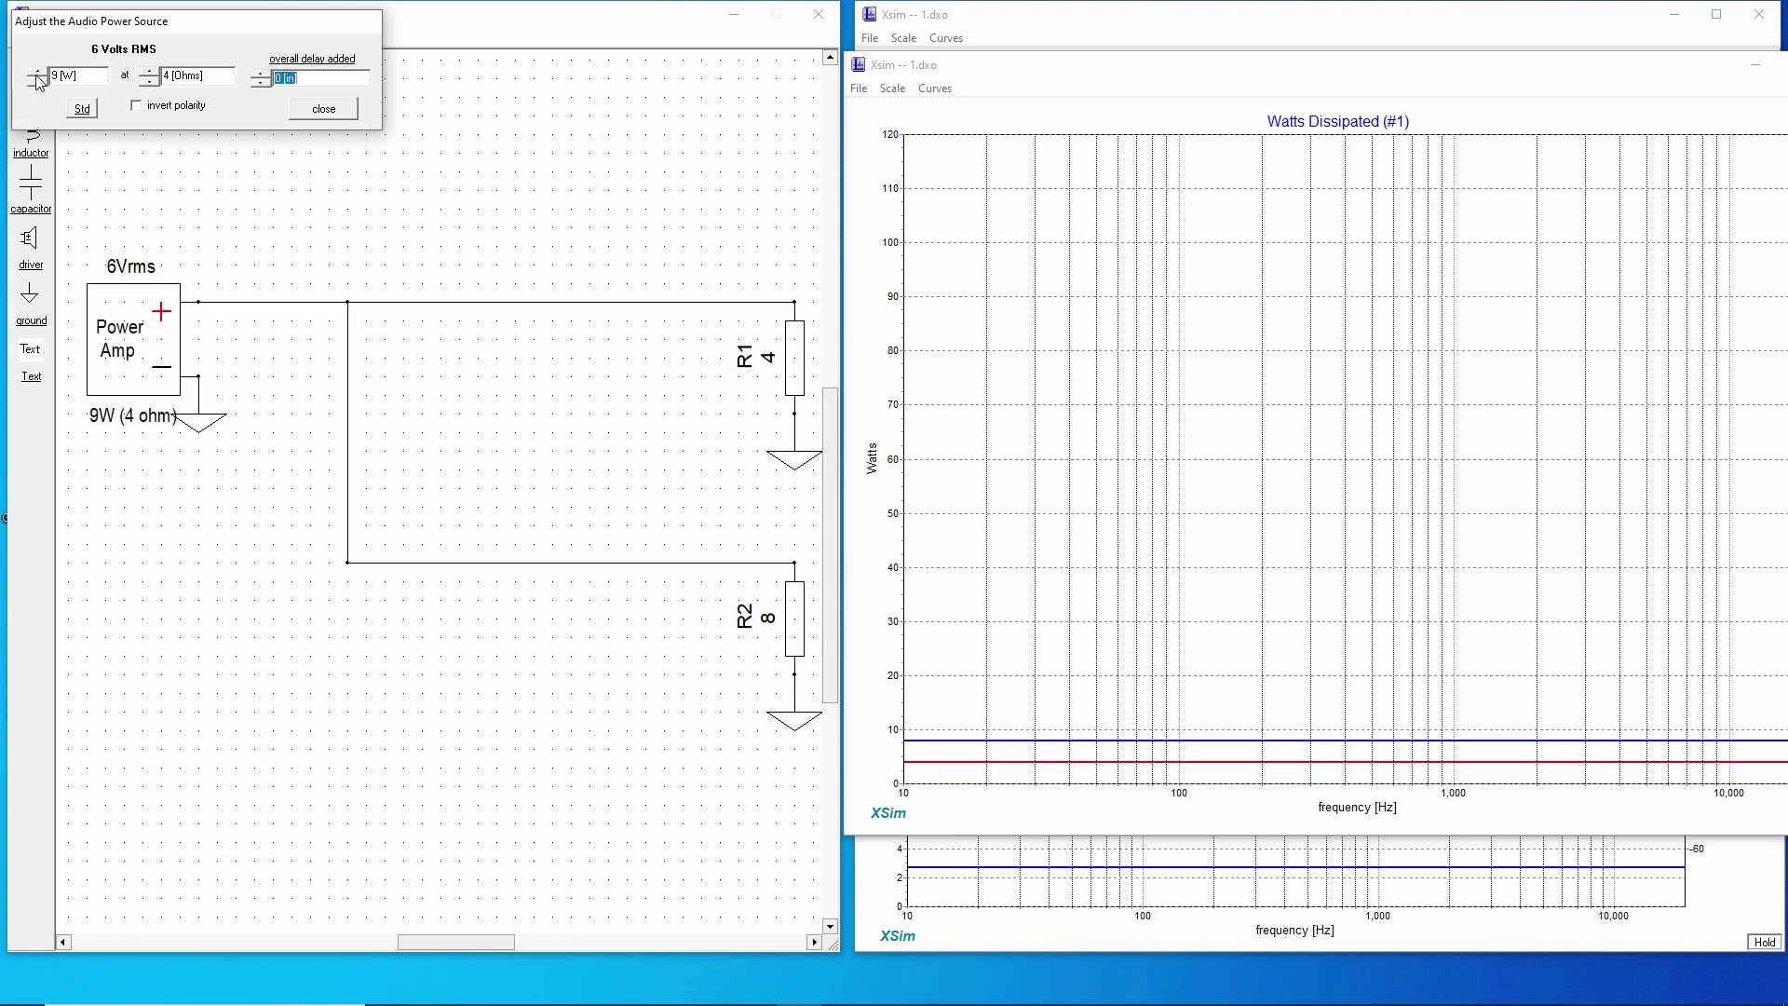
pyautogui.click(38, 74)
pyautogui.click(38, 75)
pyautogui.click(37, 75)
pyautogui.click(37, 74)
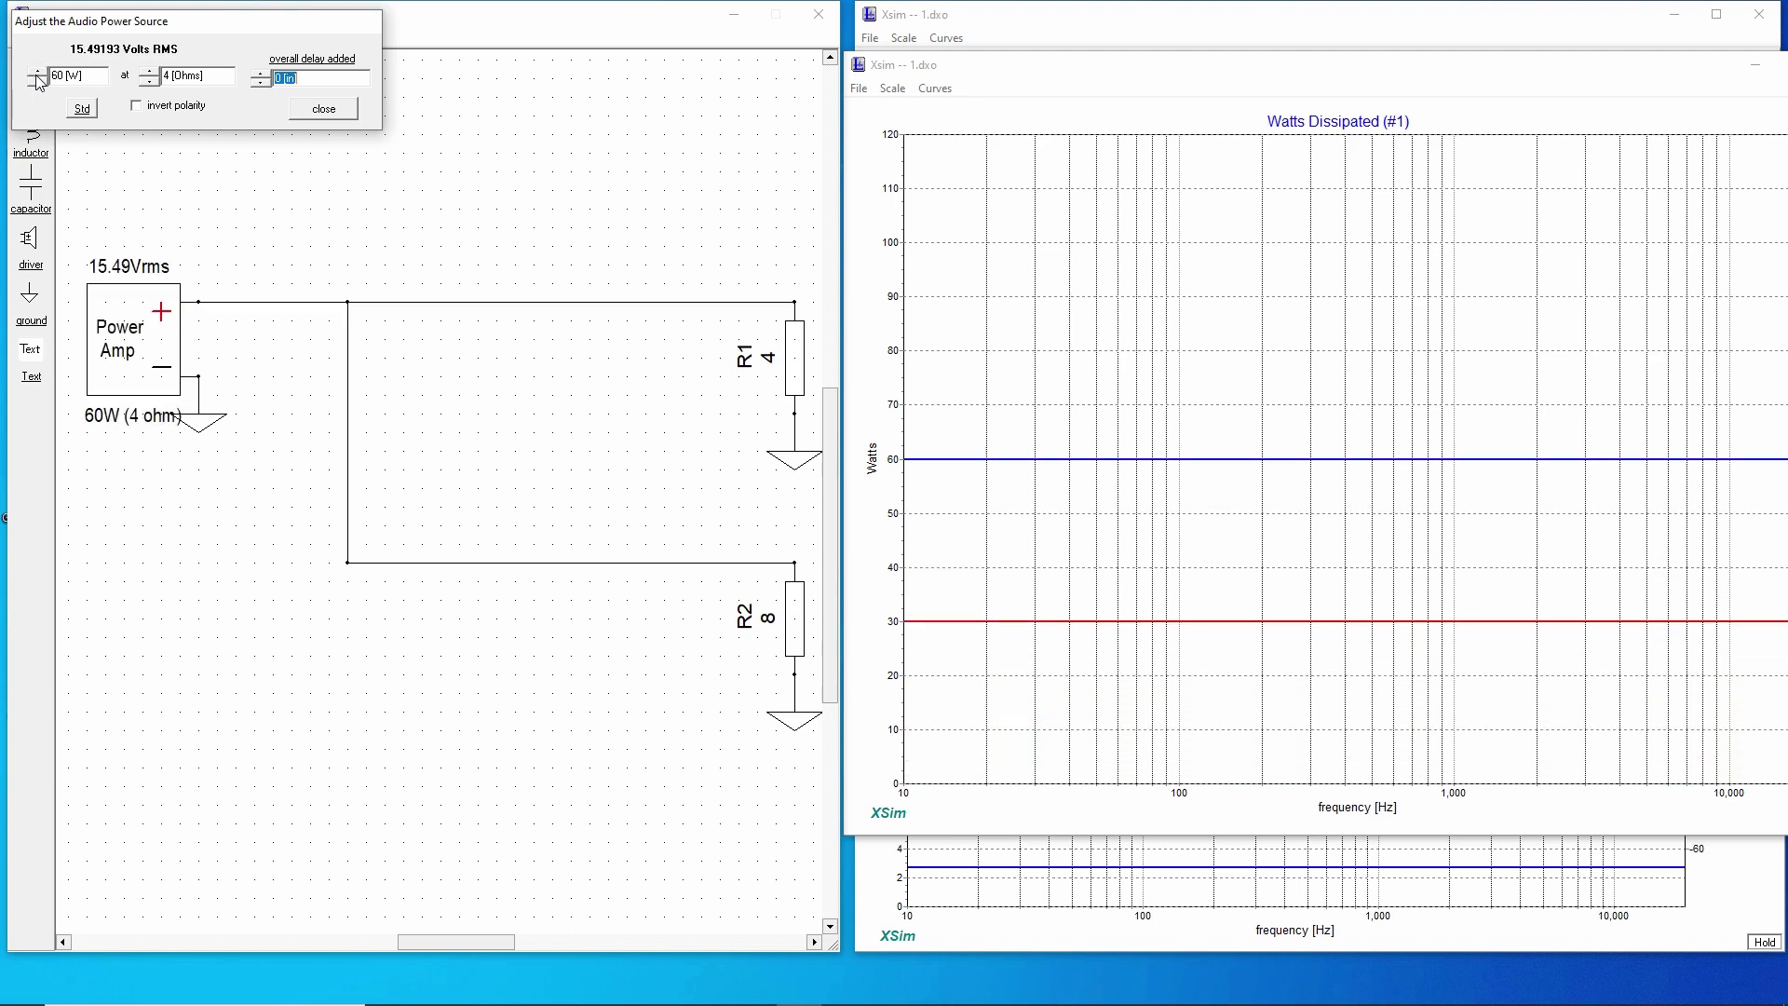
# Shrink and shift the Watts Dissipated graph so the R1/R2 labels show
pyautogui.moveTo(1233, 75); pyautogui.dragTo(1025, 85)
pyautogui.moveTo(1327, 79); pyautogui.dragTo(1408, 54)
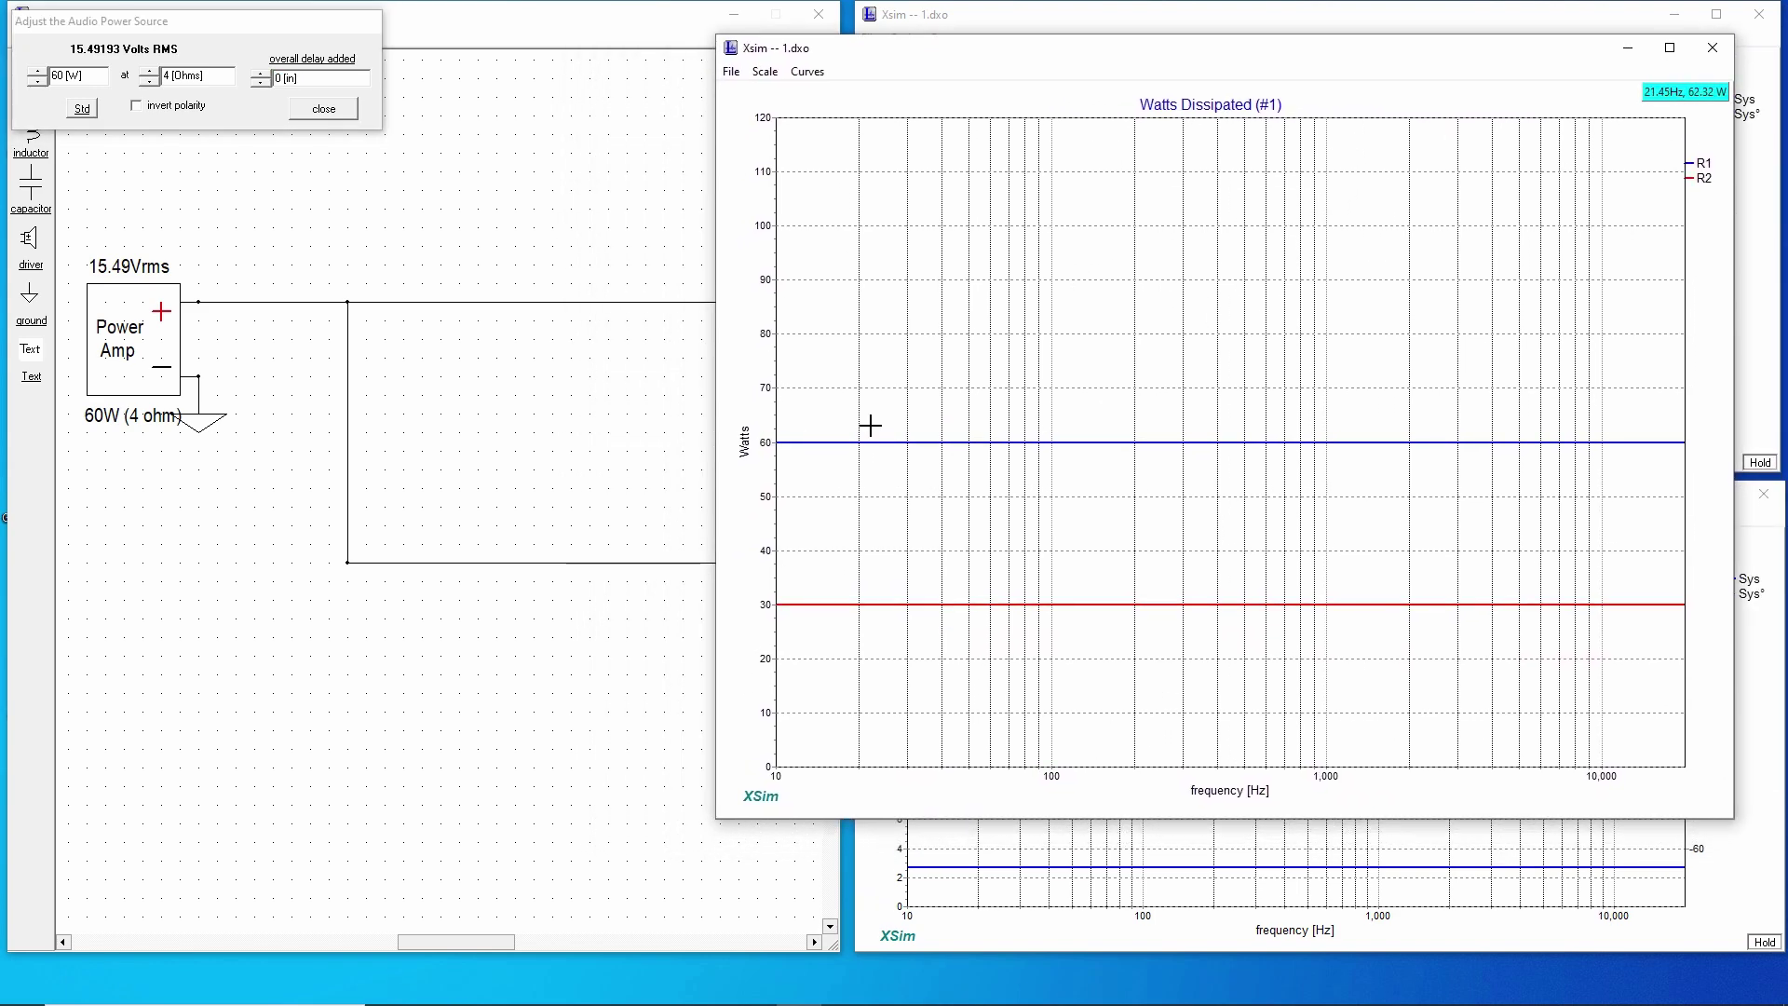
pyautogui.moveTo(932, 60); pyautogui.dragTo(979, 74)
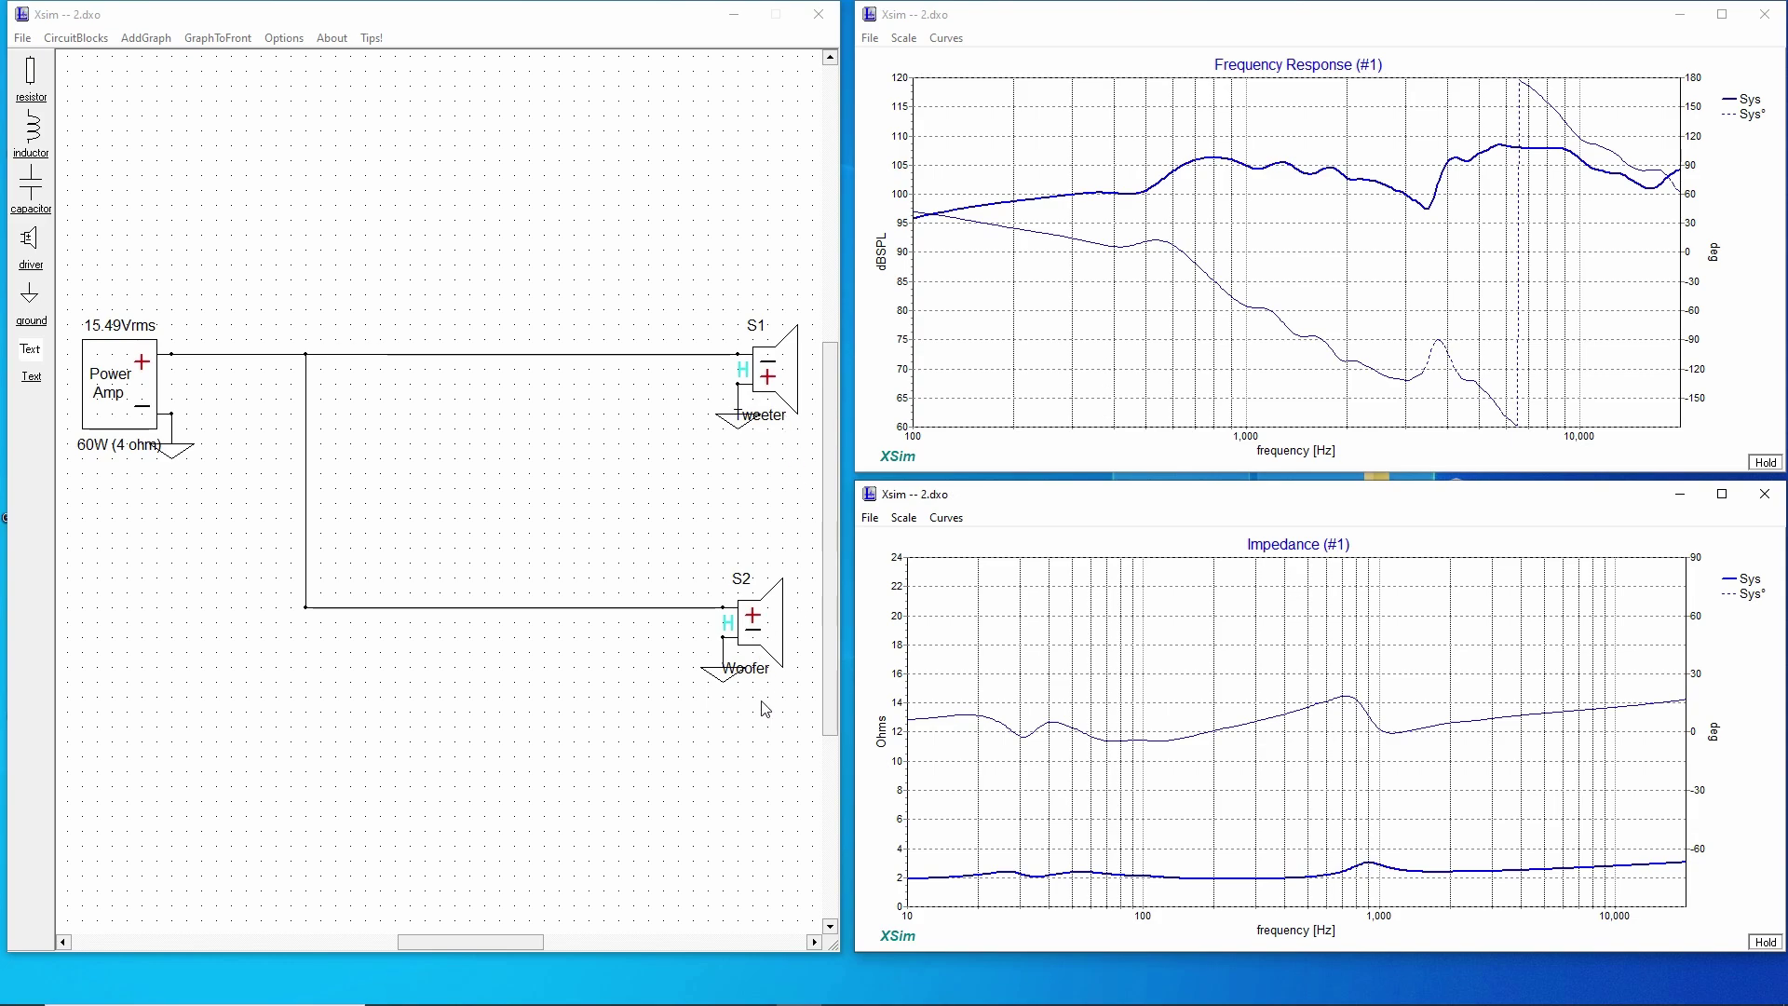
# Check tweeter S1's driver settings
pyautogui.rightClick(706, 356)
pyautogui.click(786, 366)
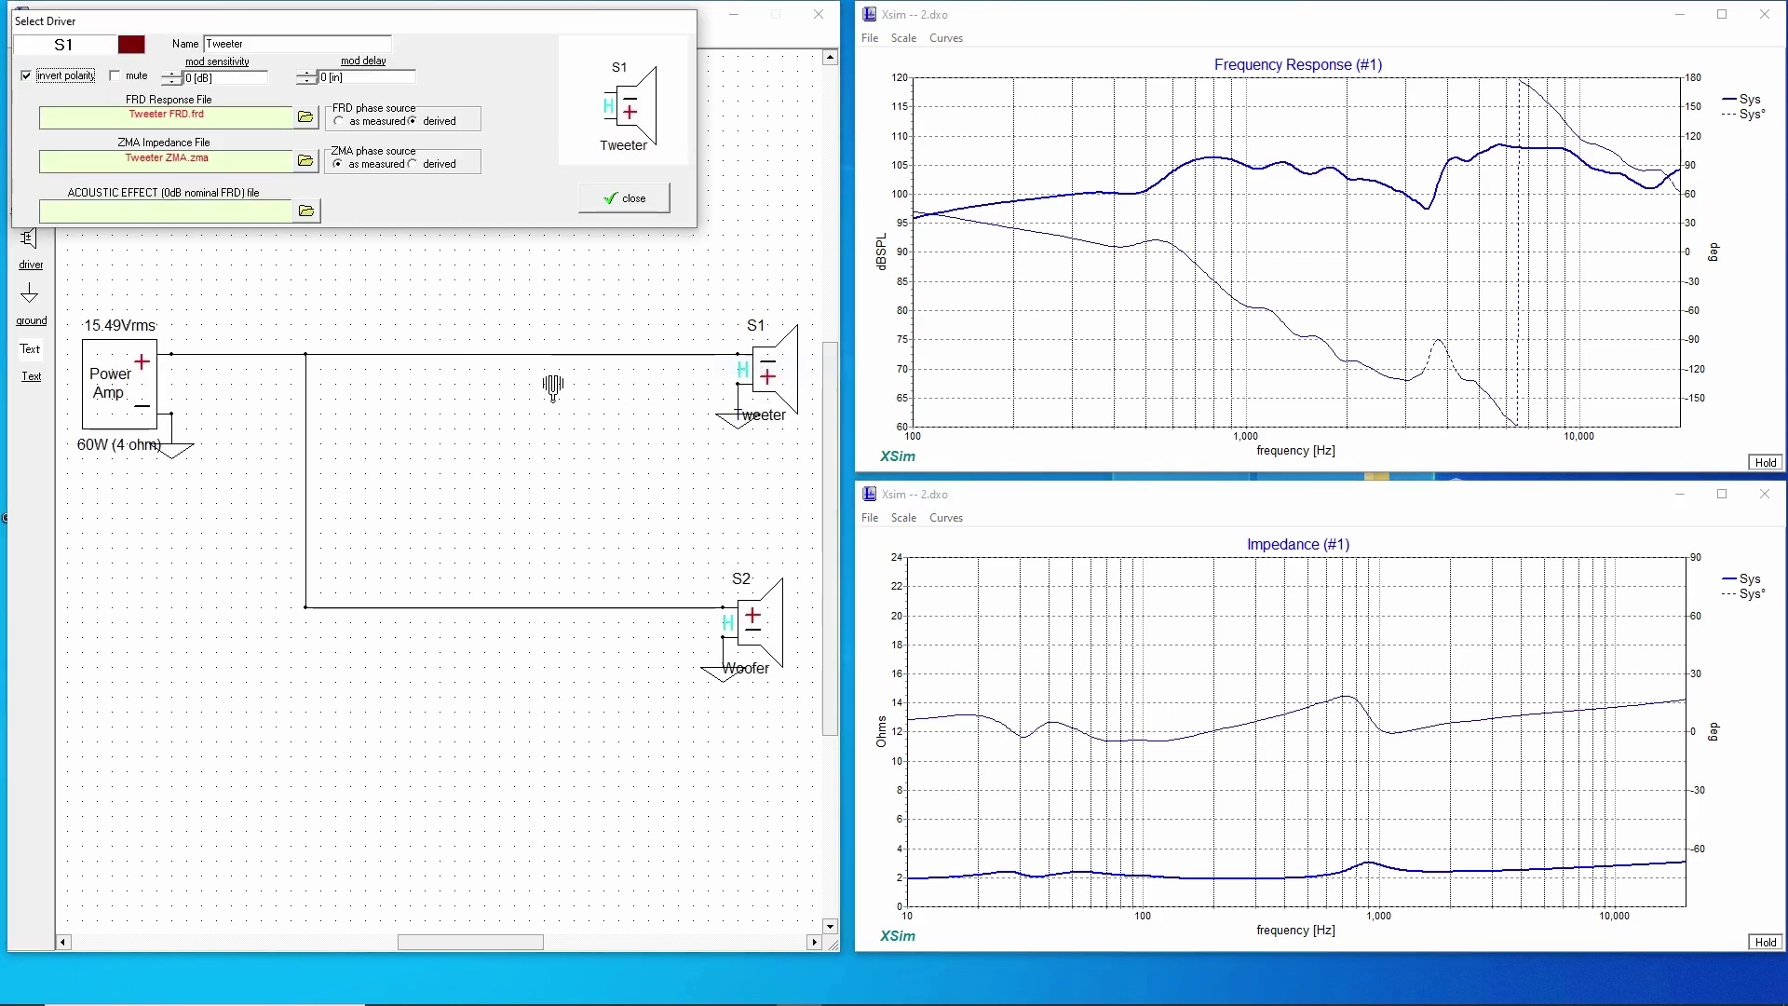
pyautogui.click(637, 199)
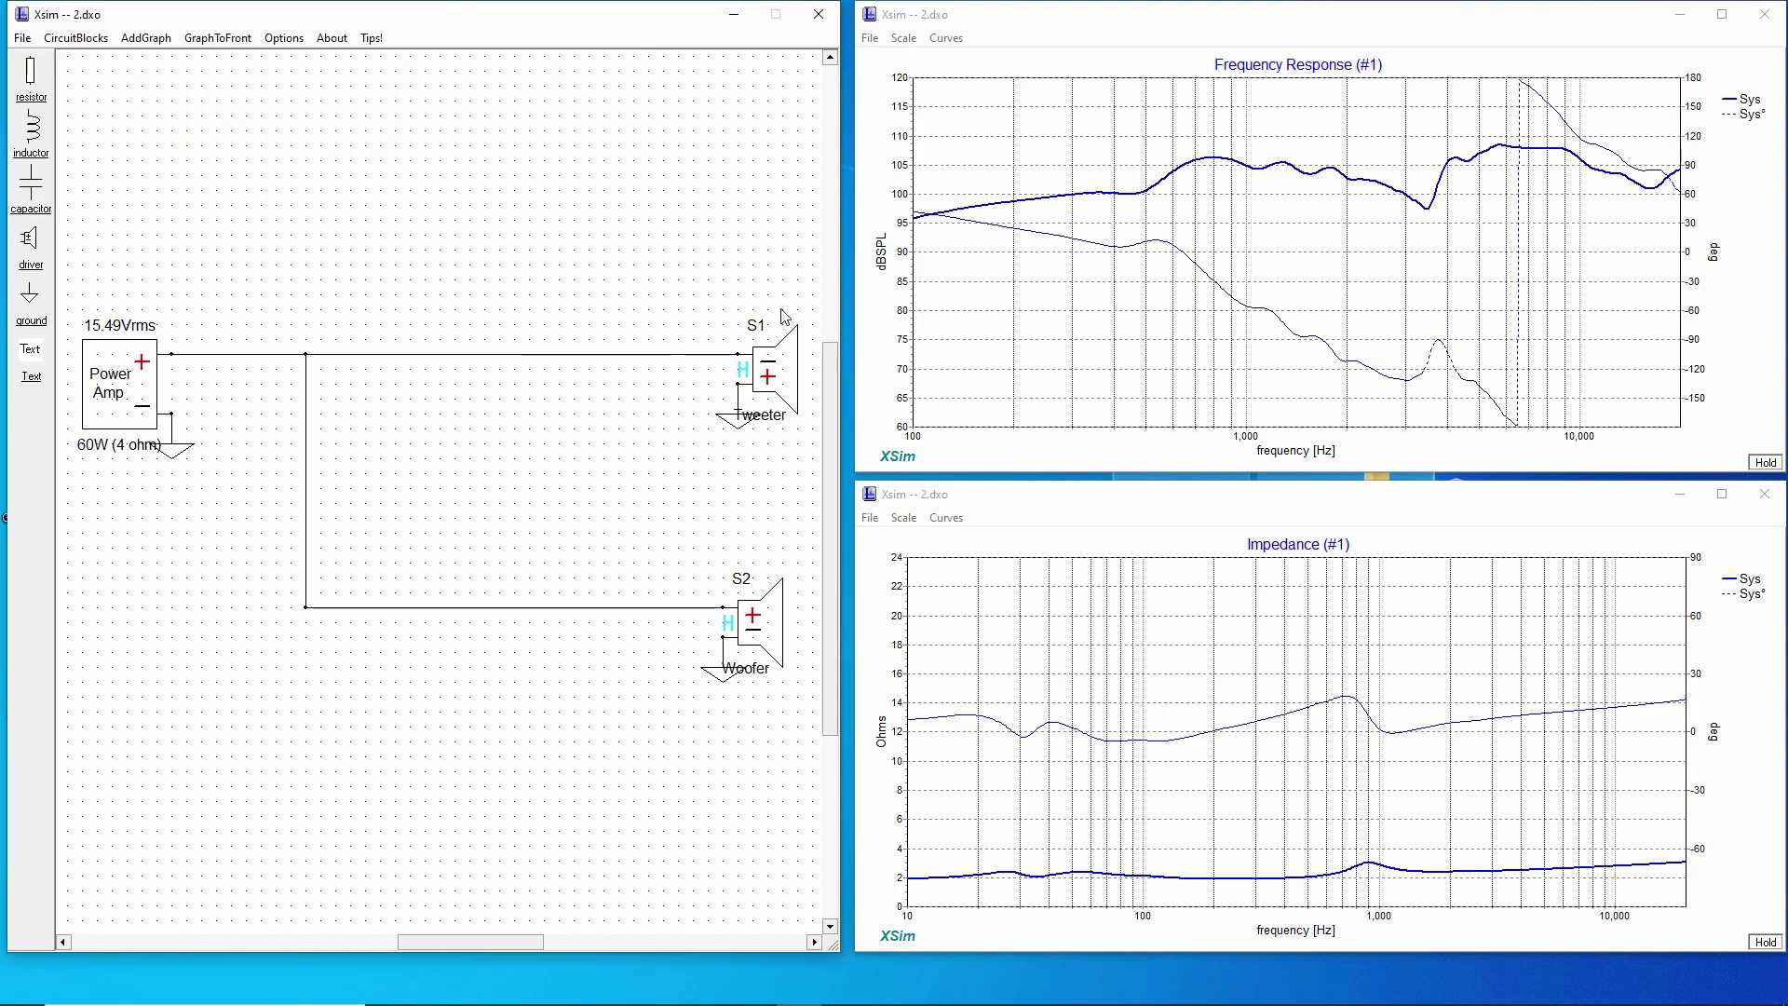
# Add a Component Power dissipation graph plotting drivers S1 and S2
pyautogui.click(218, 37)
pyautogui.moveTo(146, 37)
pyautogui.moveTo(186, 100)
pyautogui.click(496, 154)
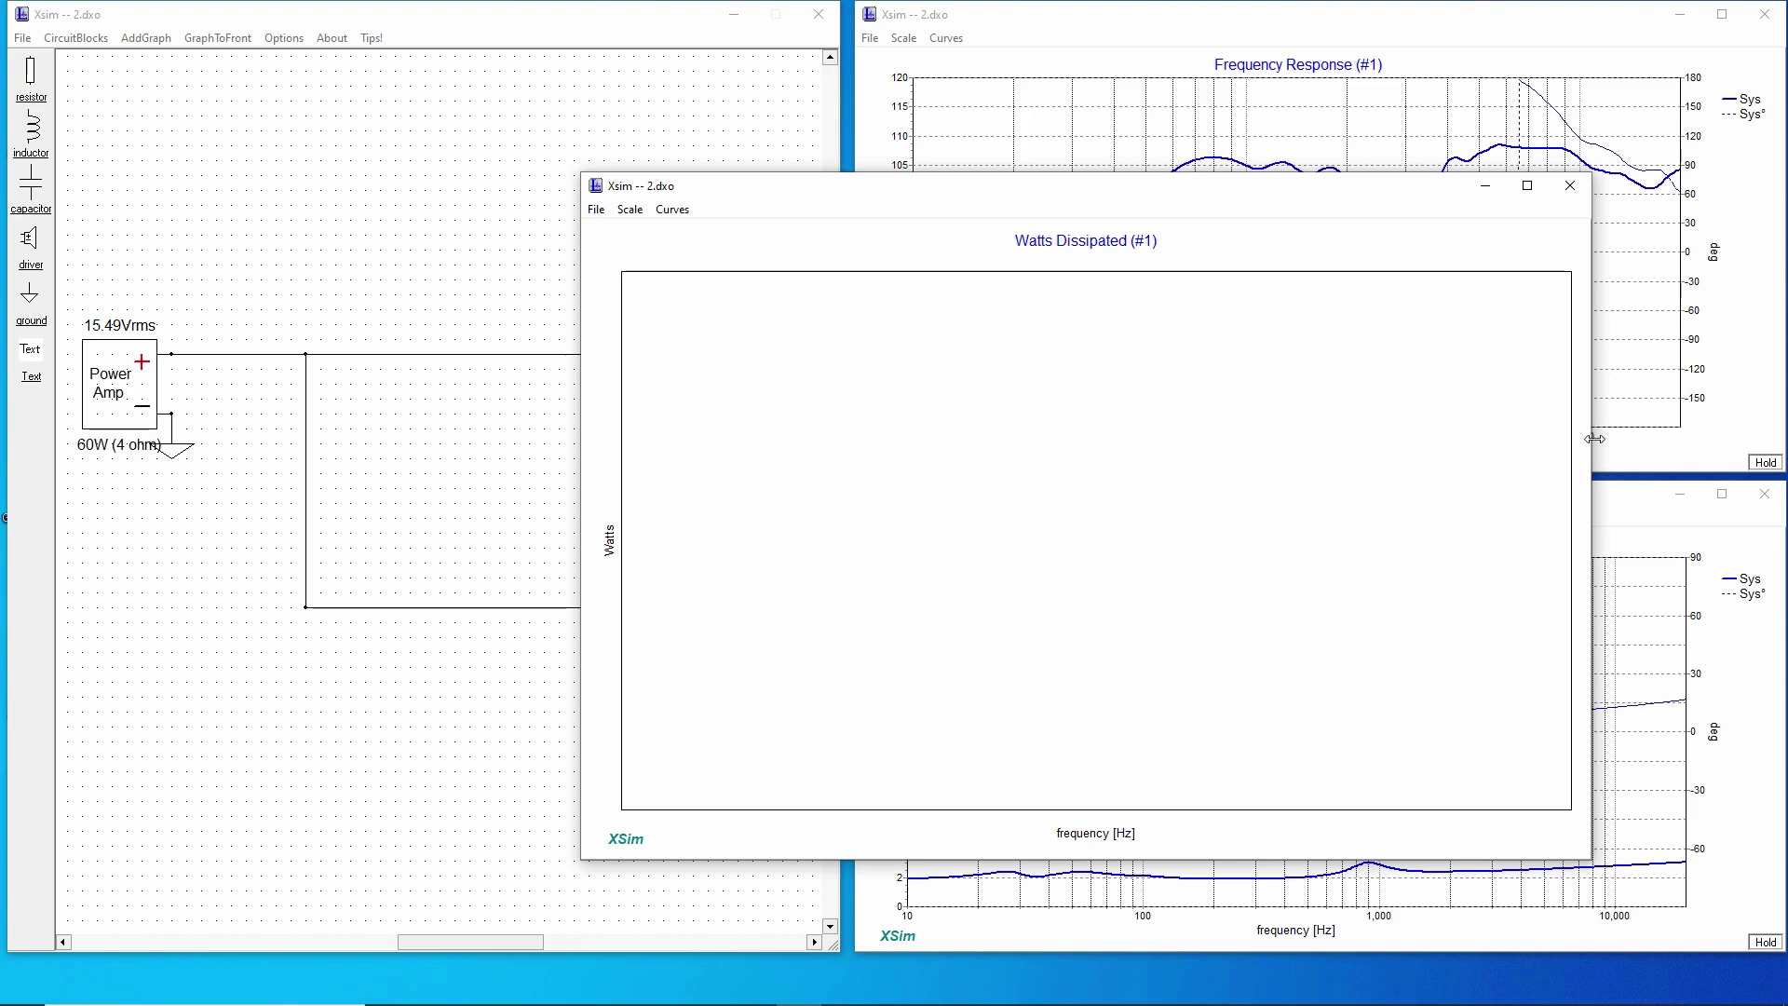
pyautogui.moveTo(1591, 438); pyautogui.dragTo(1429, 438)
pyautogui.moveTo(1126, 187); pyautogui.dragTo(1321, 174)
pyautogui.click(876, 196)
pyautogui.click(929, 218)
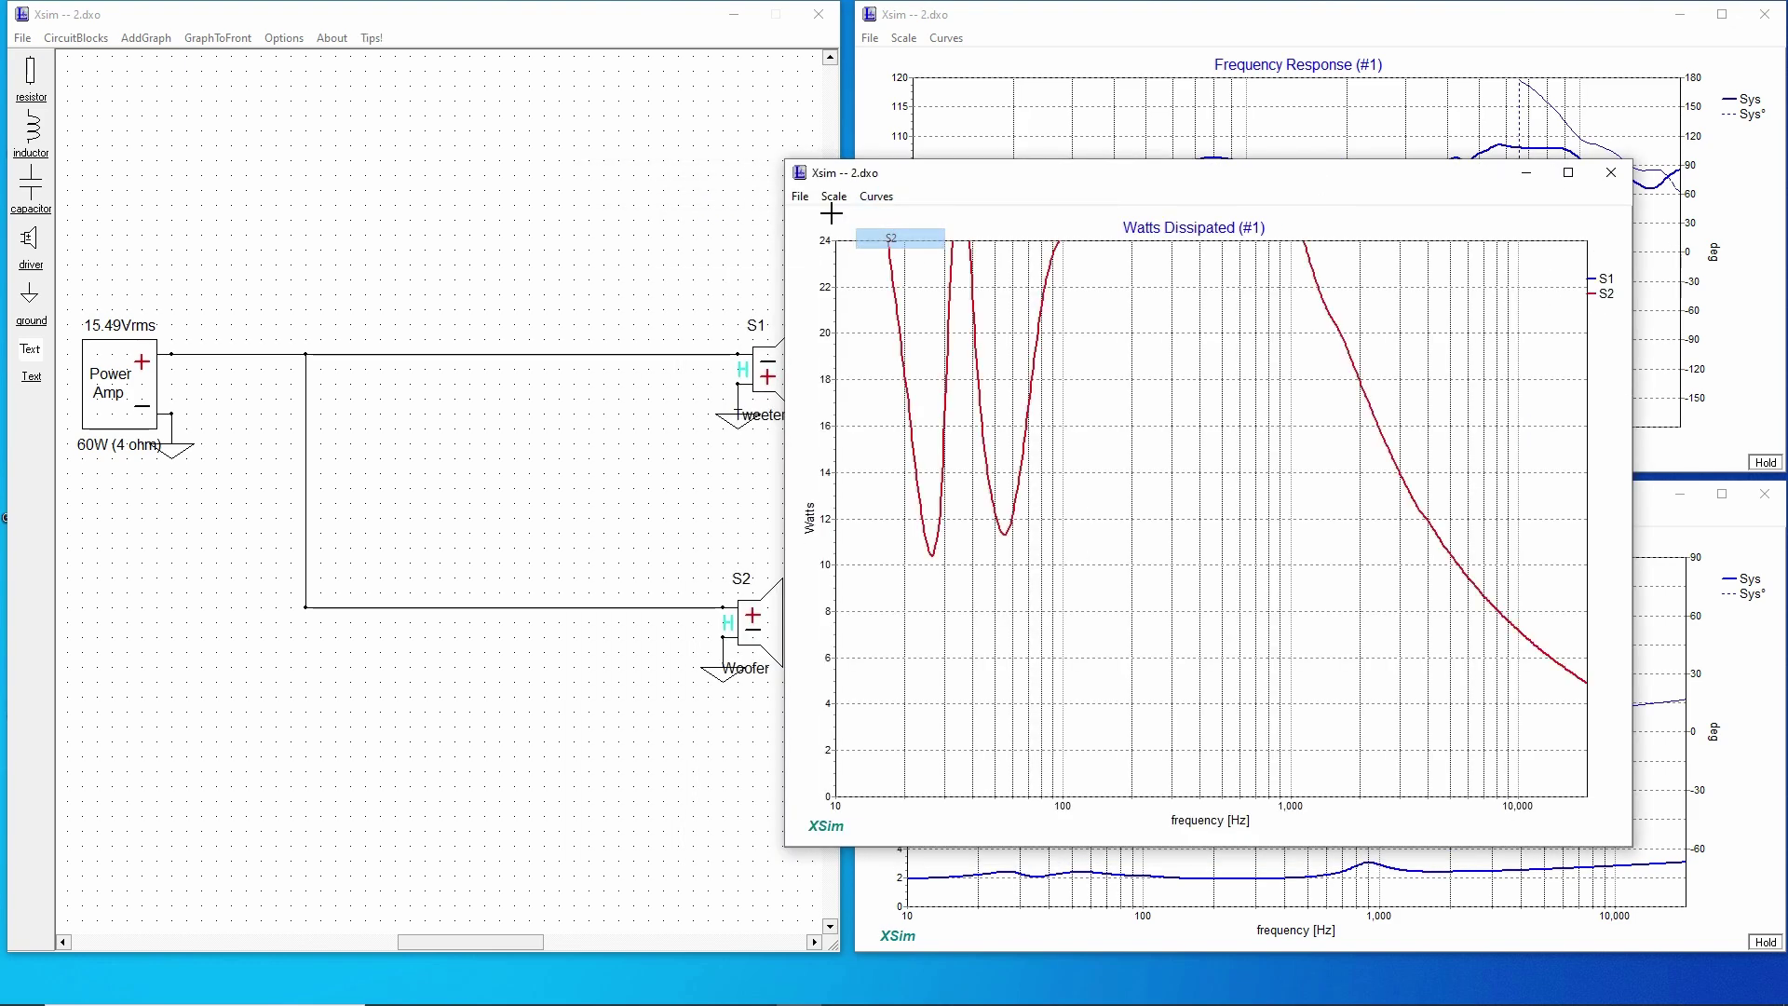
# Scale the new graph's watts axis 0–120 and move it up and right
pyautogui.click(833, 196)
pyautogui.moveTo(880, 264)
pyautogui.click(1029, 326)
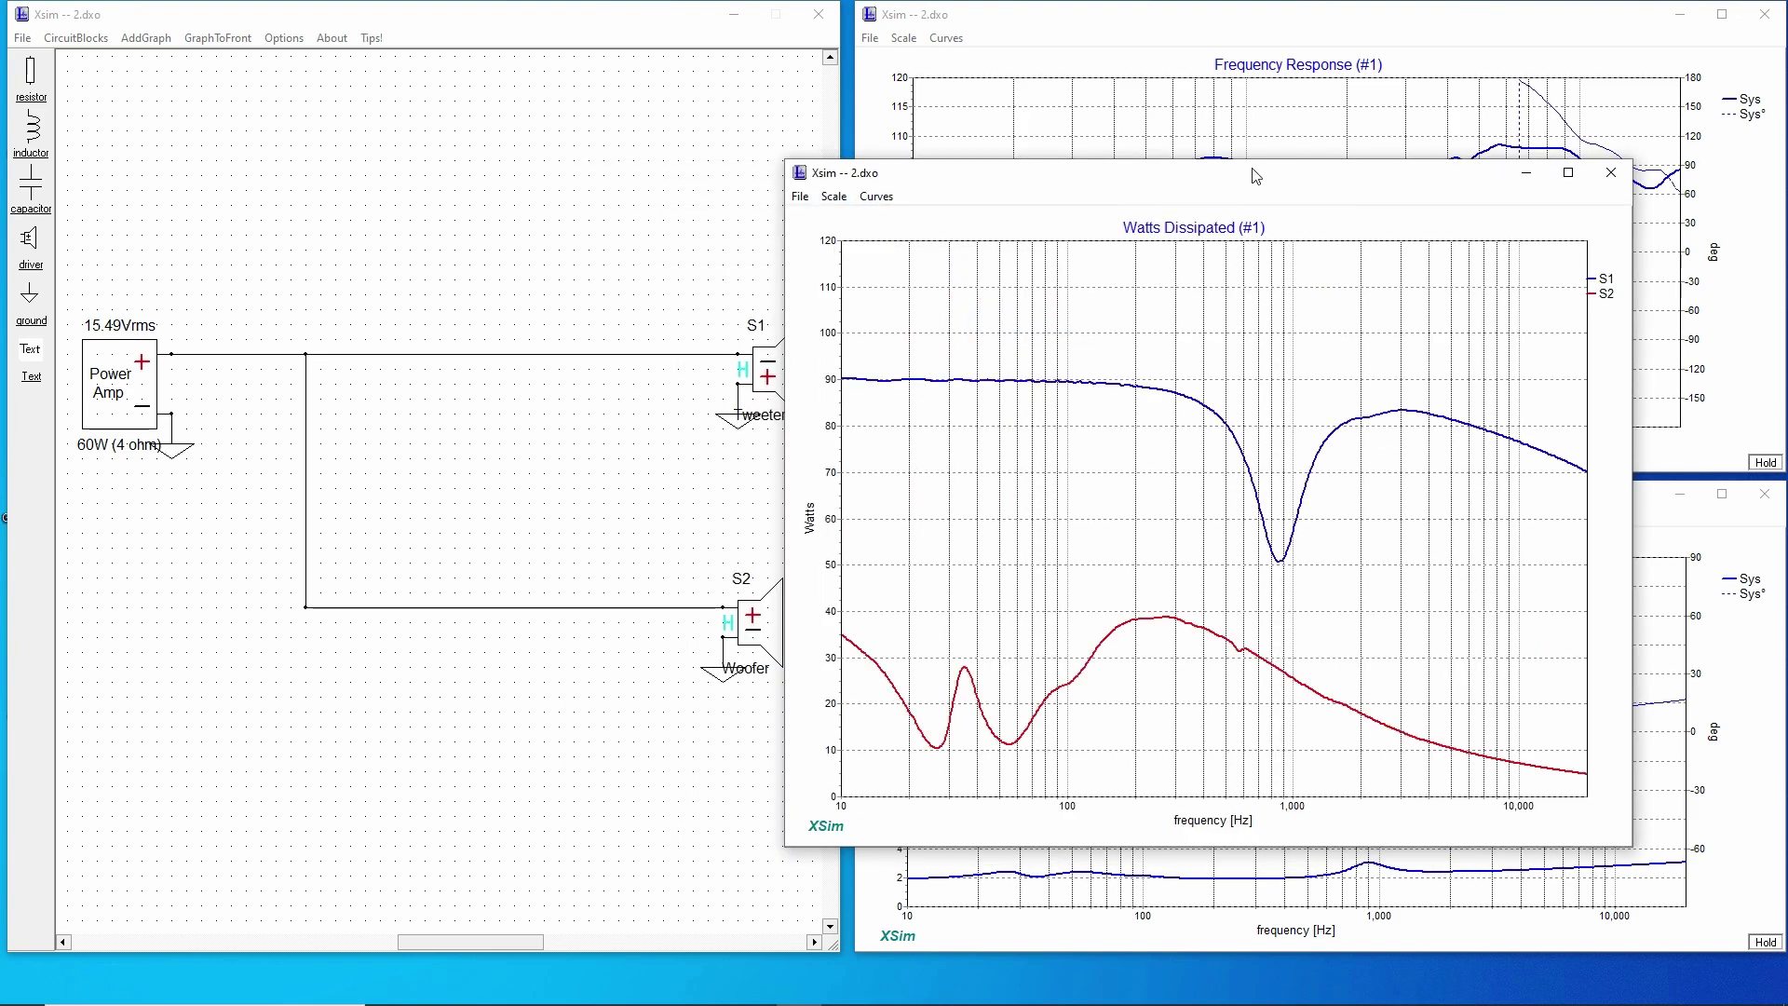
pyautogui.moveTo(1148, 191); pyautogui.dragTo(1233, 166)
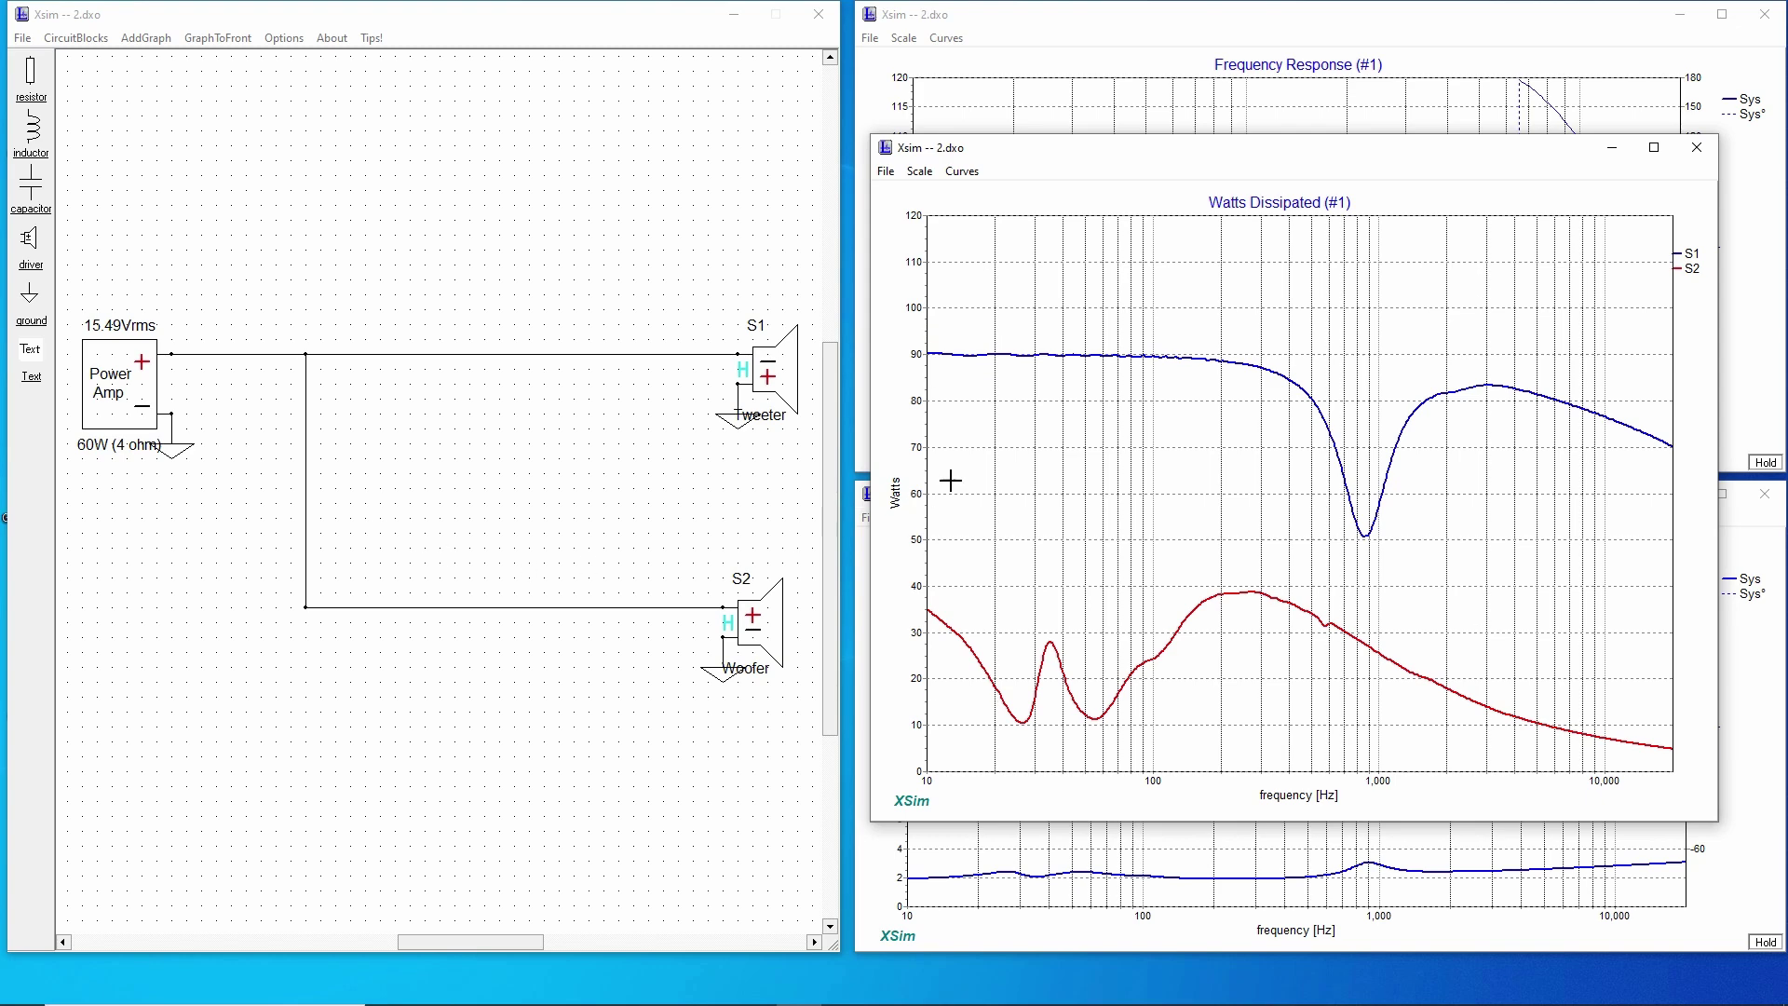
pyautogui.moveTo(965, 355)
# Lower the power amplifier from 60 W through 50 W to 40 W
pyautogui.rightClick(67, 370)
pyautogui.click(109, 382)
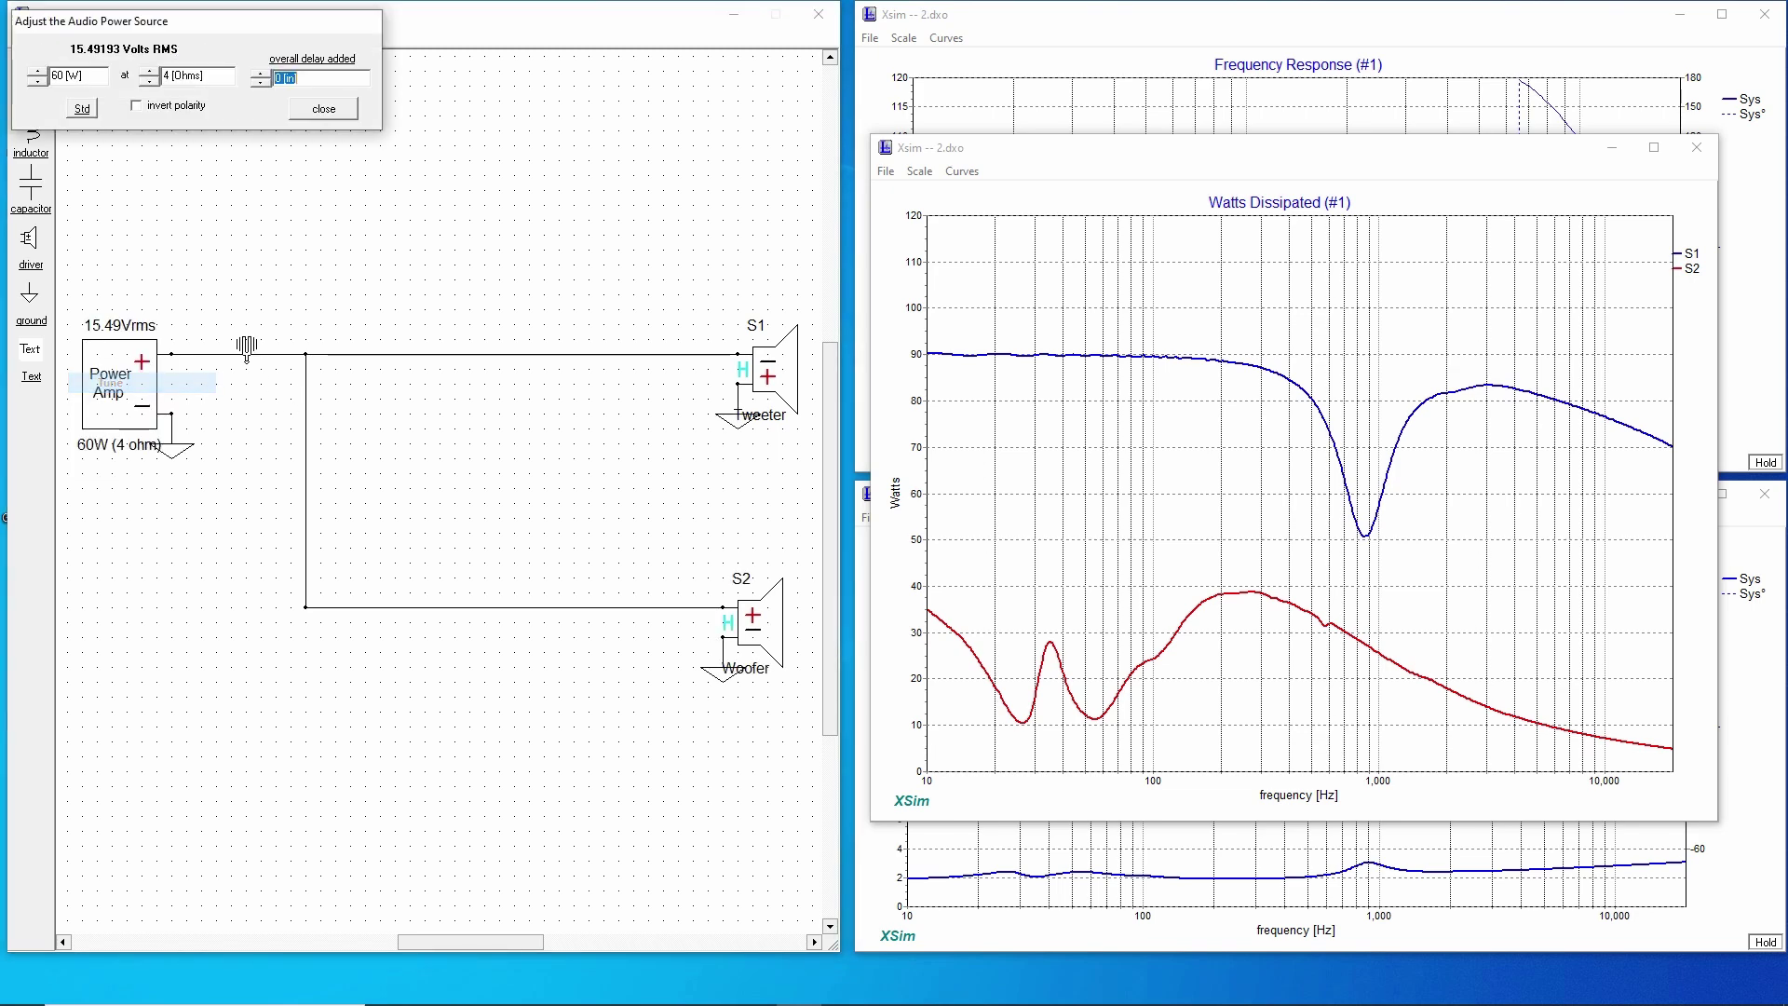
pyautogui.click(36, 83)
pyautogui.click(37, 83)
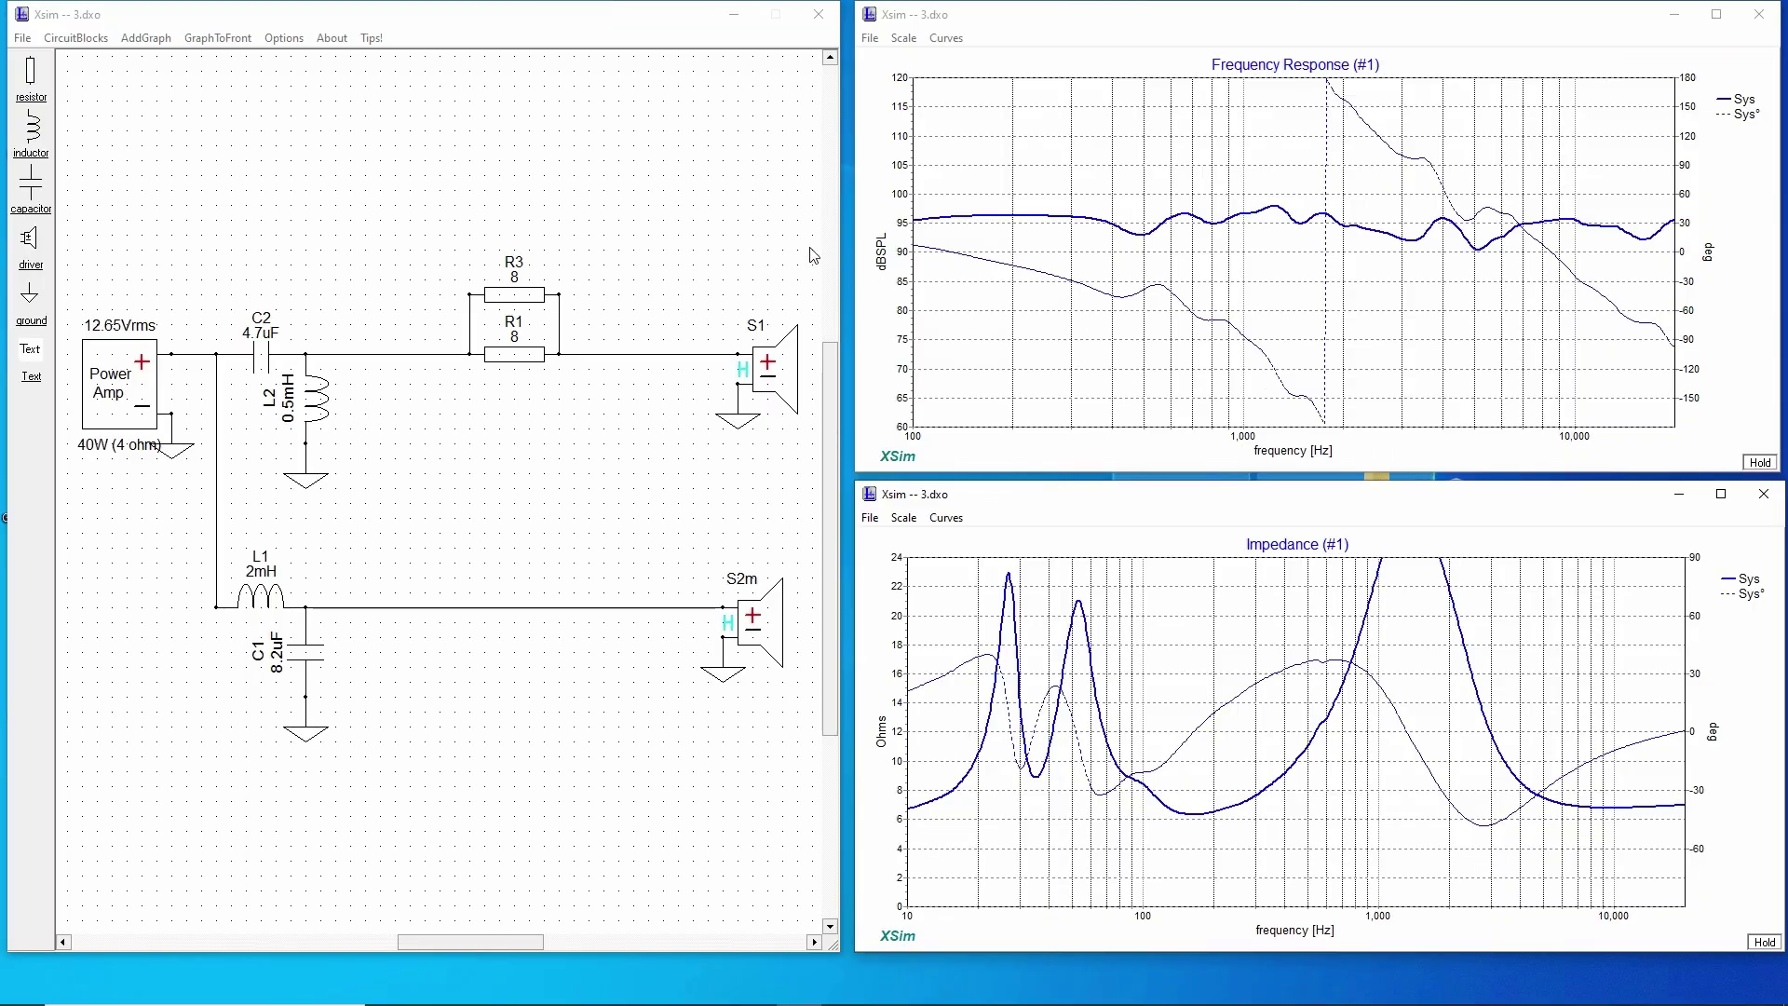
# Add an enlarged Component Power dissipation graph plotting drivers S1 and S2
pyautogui.click(135, 39)
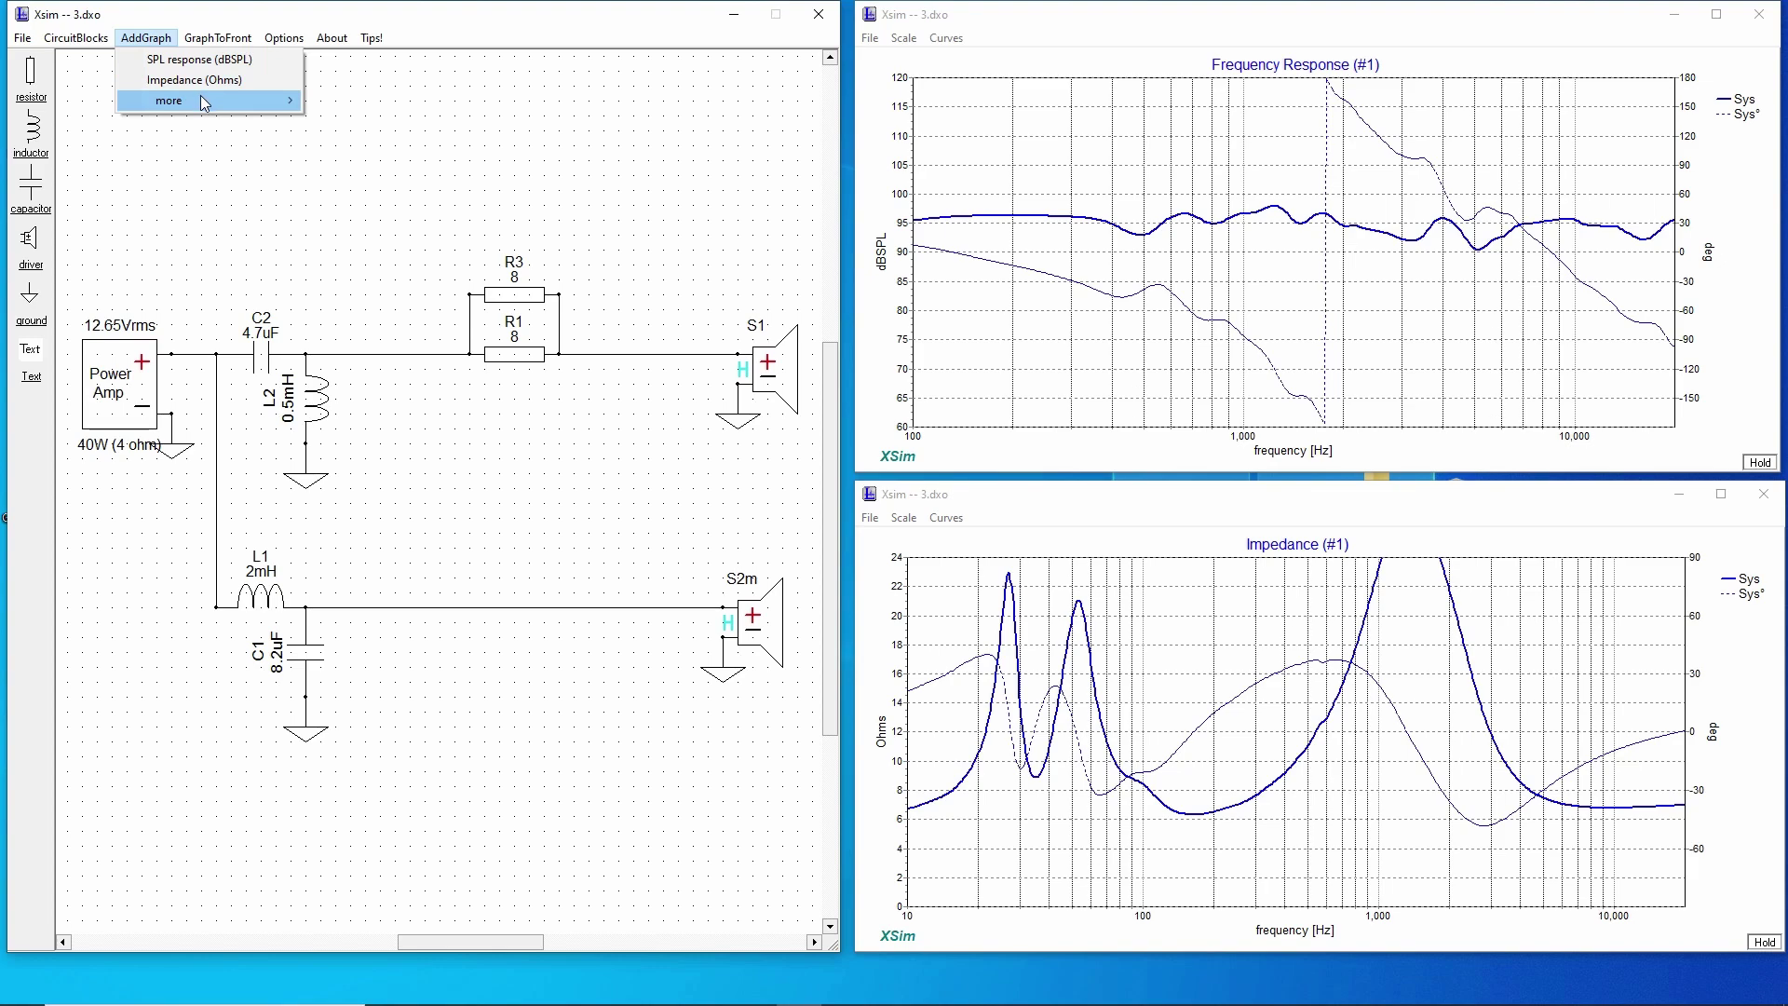
pyautogui.moveTo(200, 95)
pyautogui.click(431, 143)
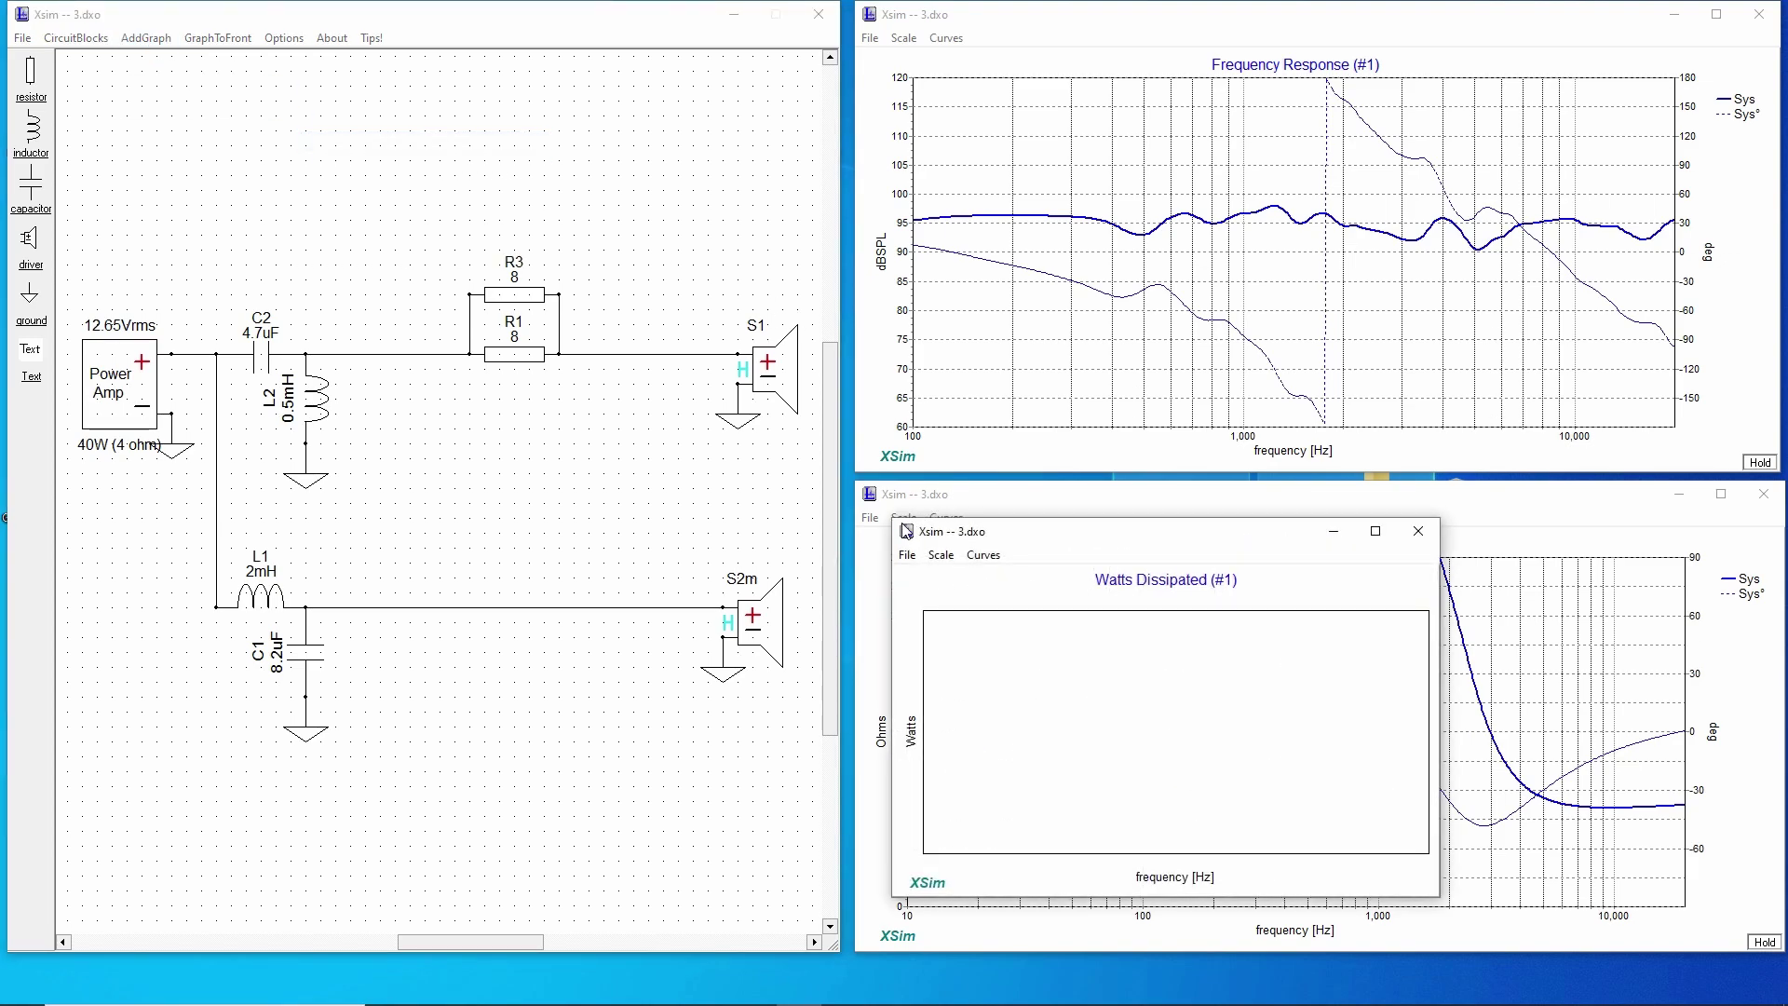
pyautogui.moveTo(896, 519); pyautogui.dragTo(583, 383)
pyautogui.moveTo(786, 373); pyautogui.dragTo(1084, 307)
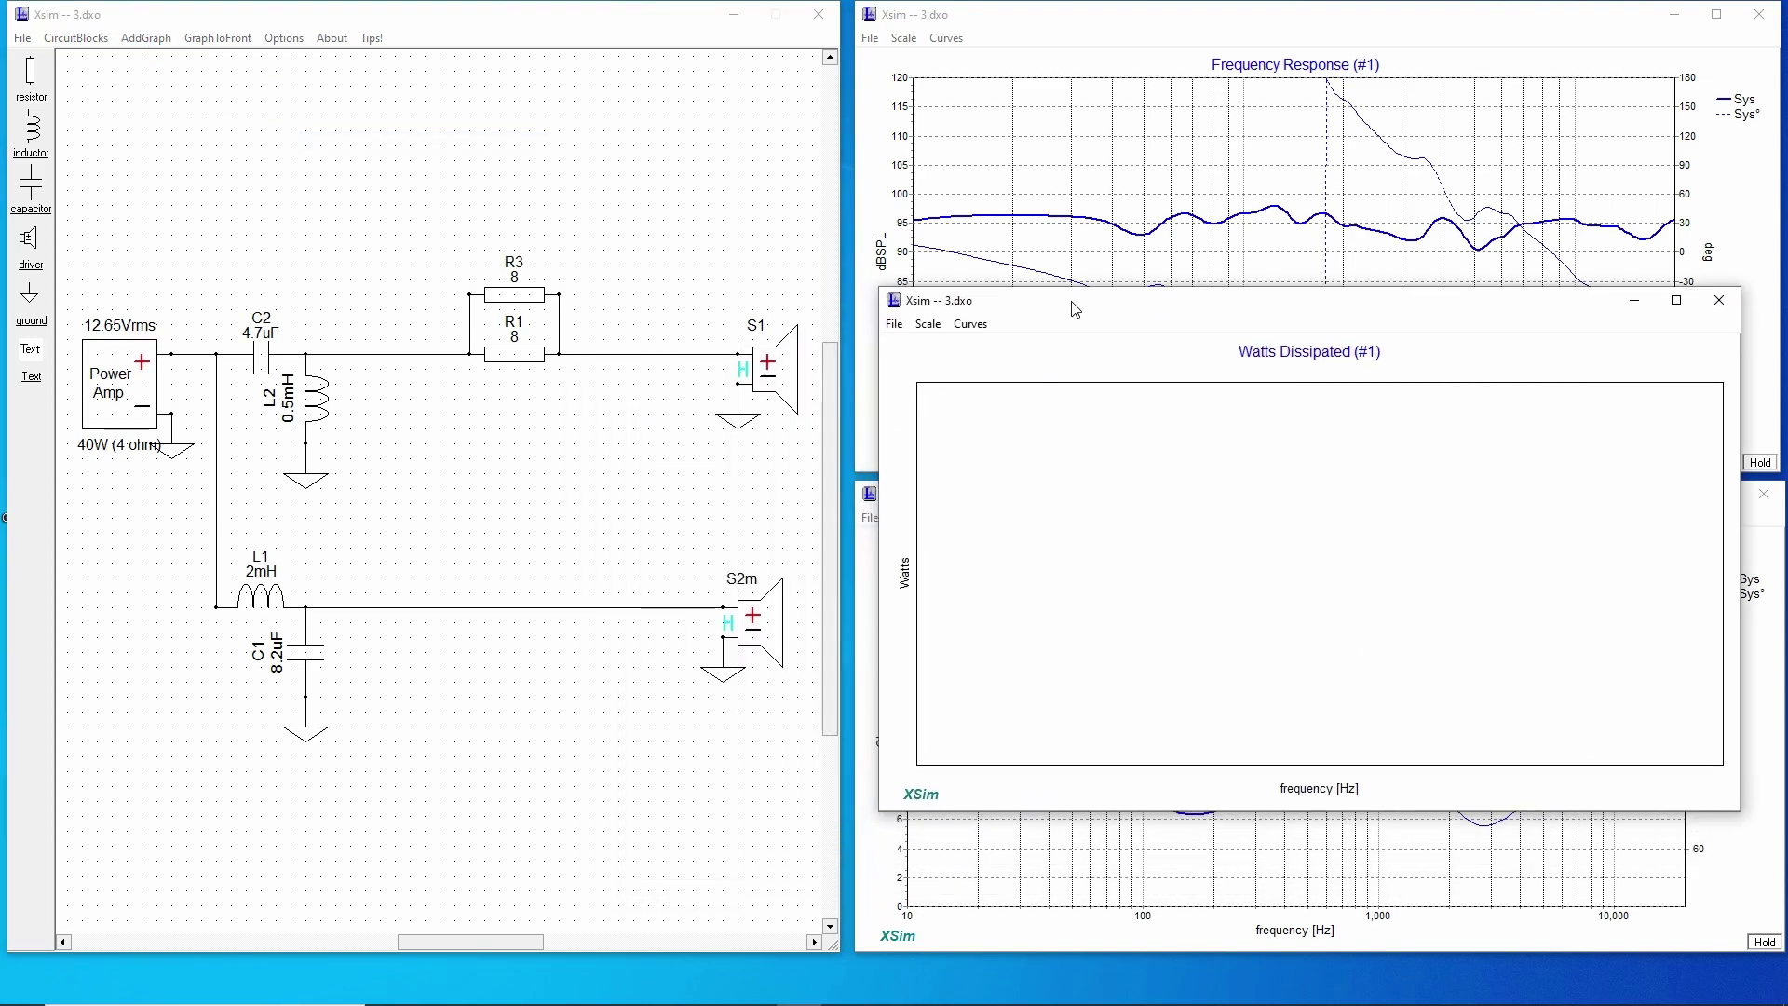
pyautogui.click(973, 322)
pyautogui.click(987, 344)
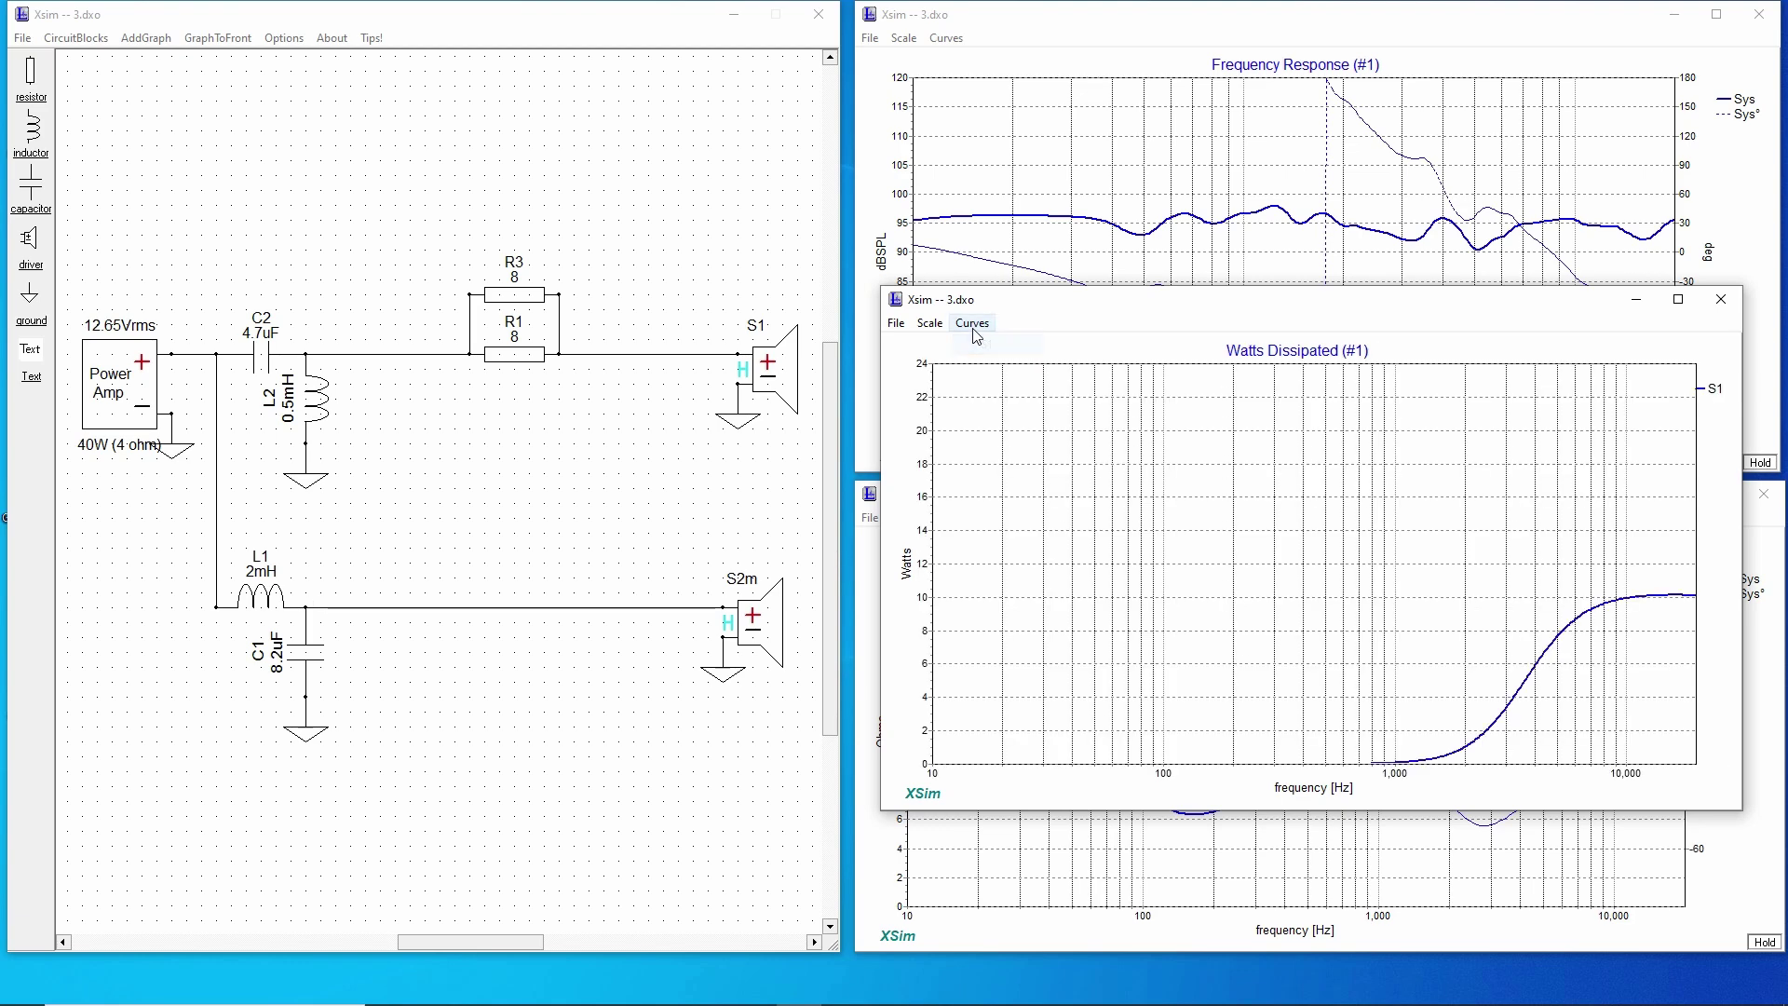
pyautogui.click(972, 322)
pyautogui.click(987, 364)
# Scale the Watts Dissipated graph 0–120 W, move it higher, and open the amplifier settings
pyautogui.click(929, 322)
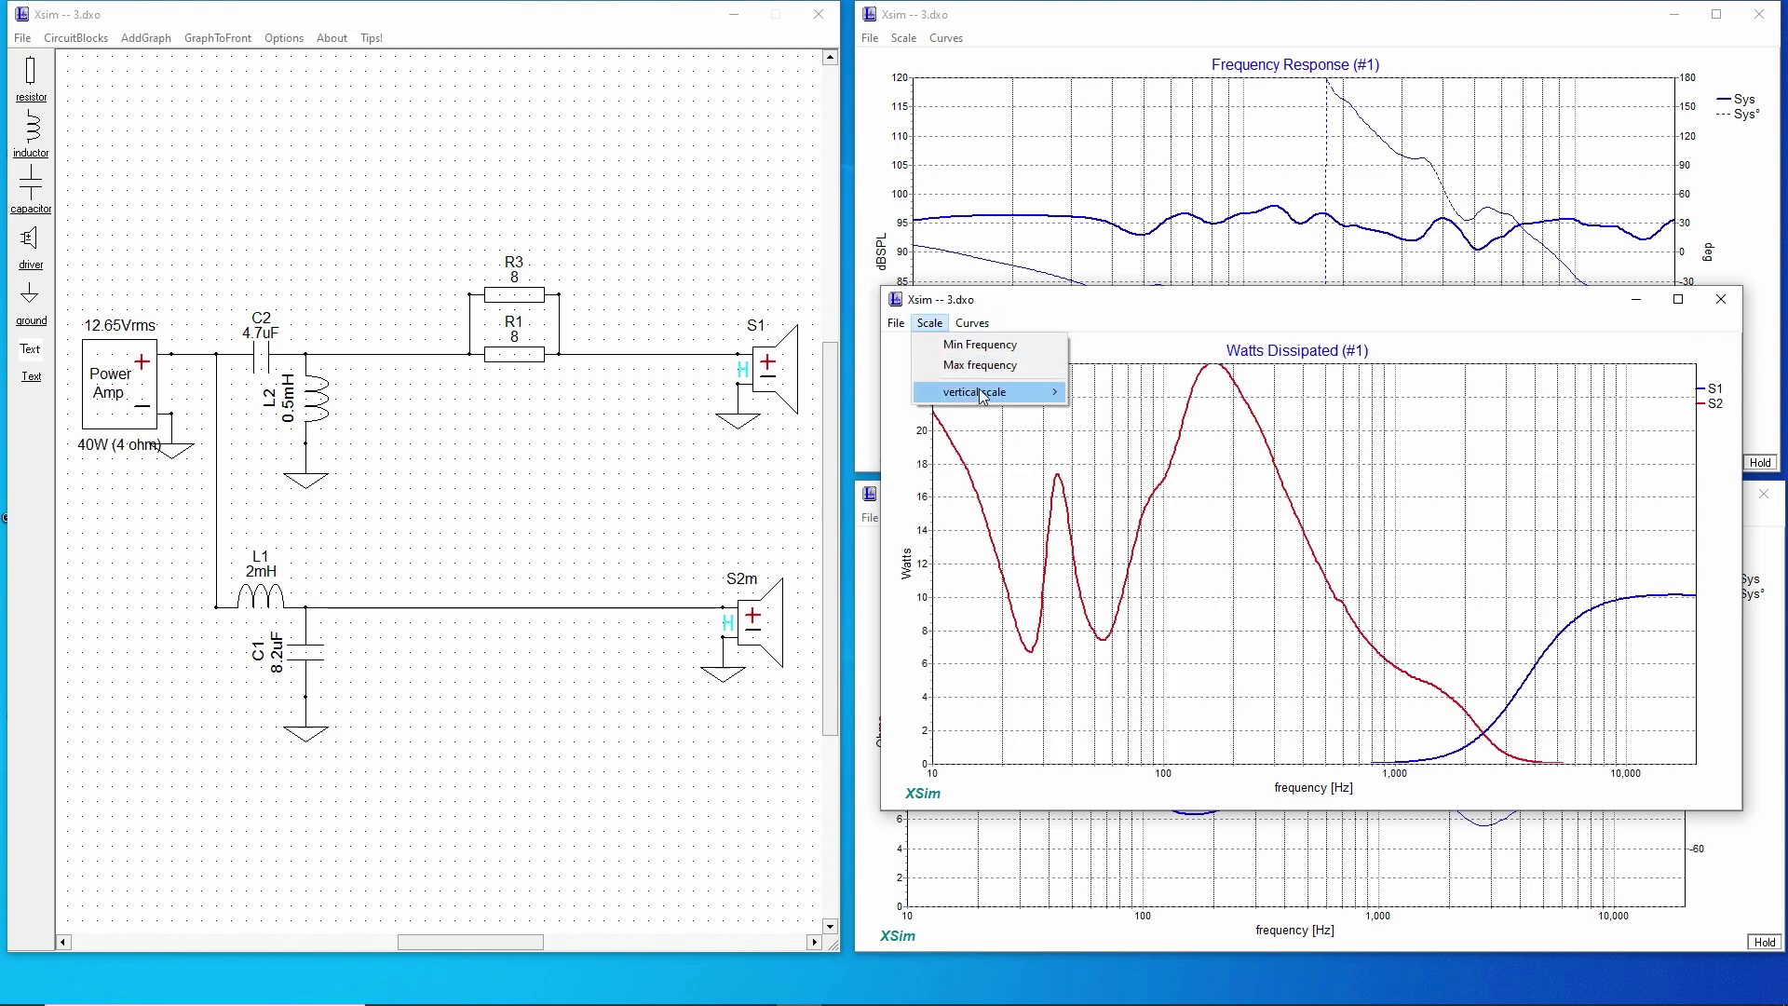
pyautogui.moveTo(975, 391)
pyautogui.click(1130, 455)
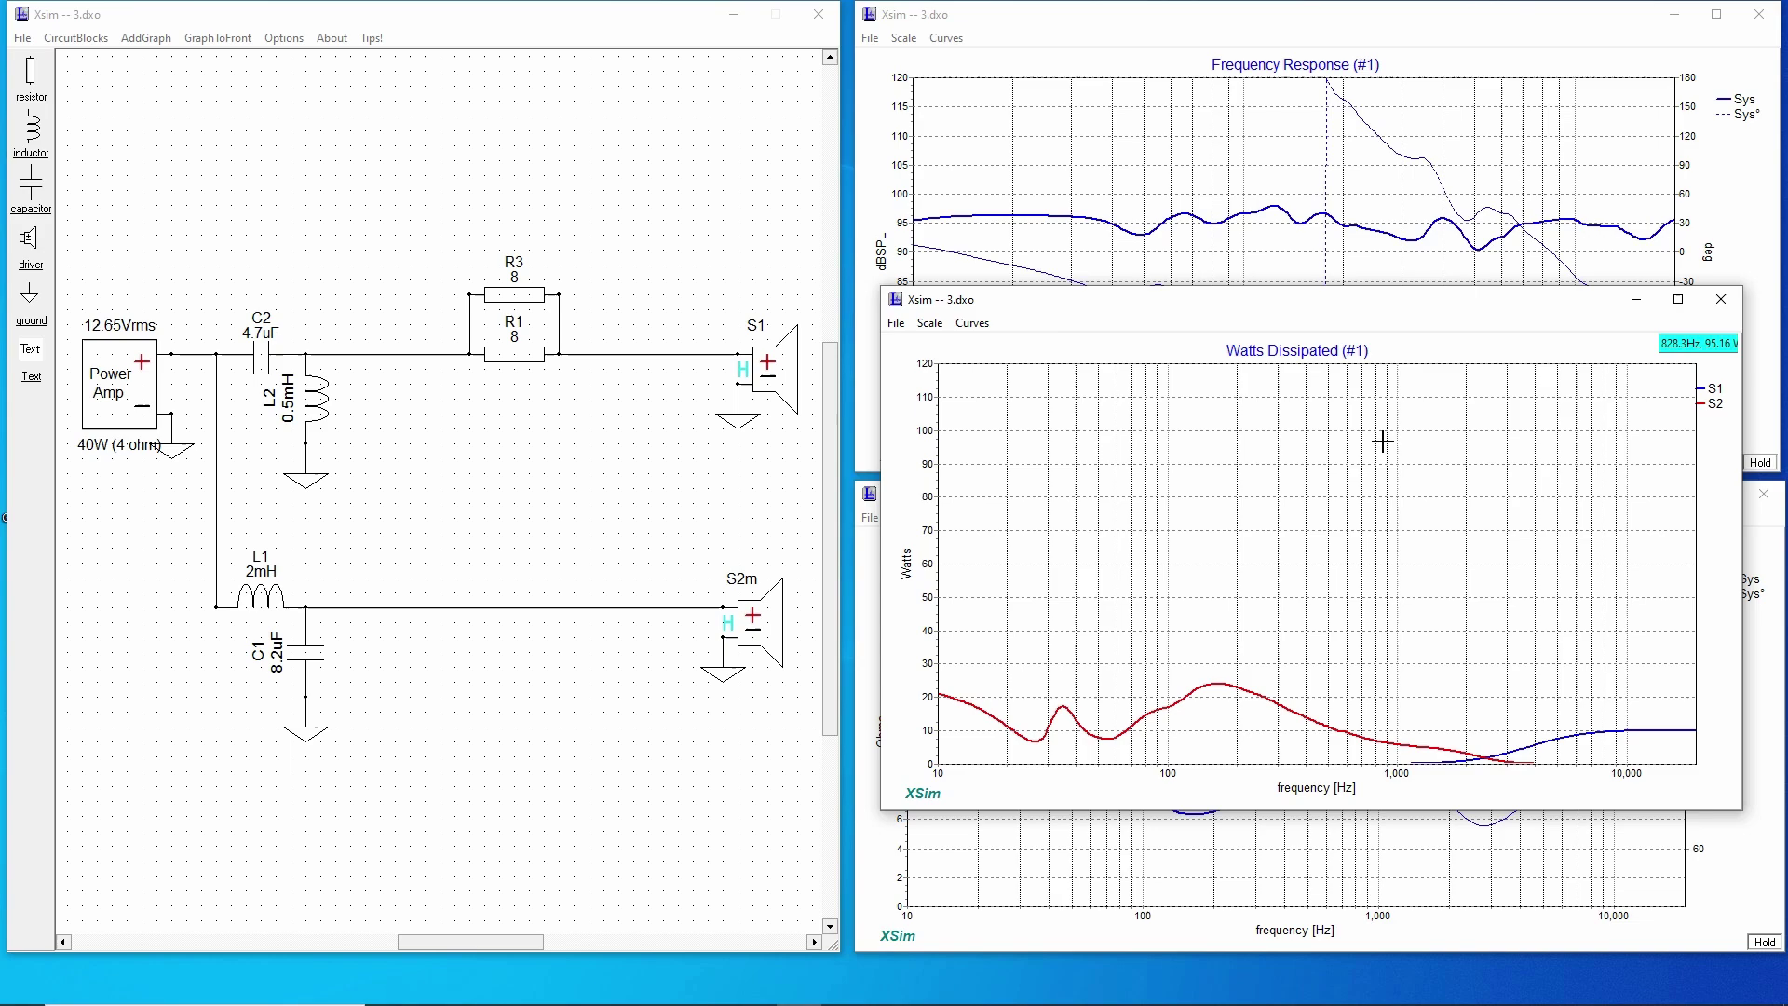
pyautogui.moveTo(1262, 307); pyautogui.dragTo(1259, 233)
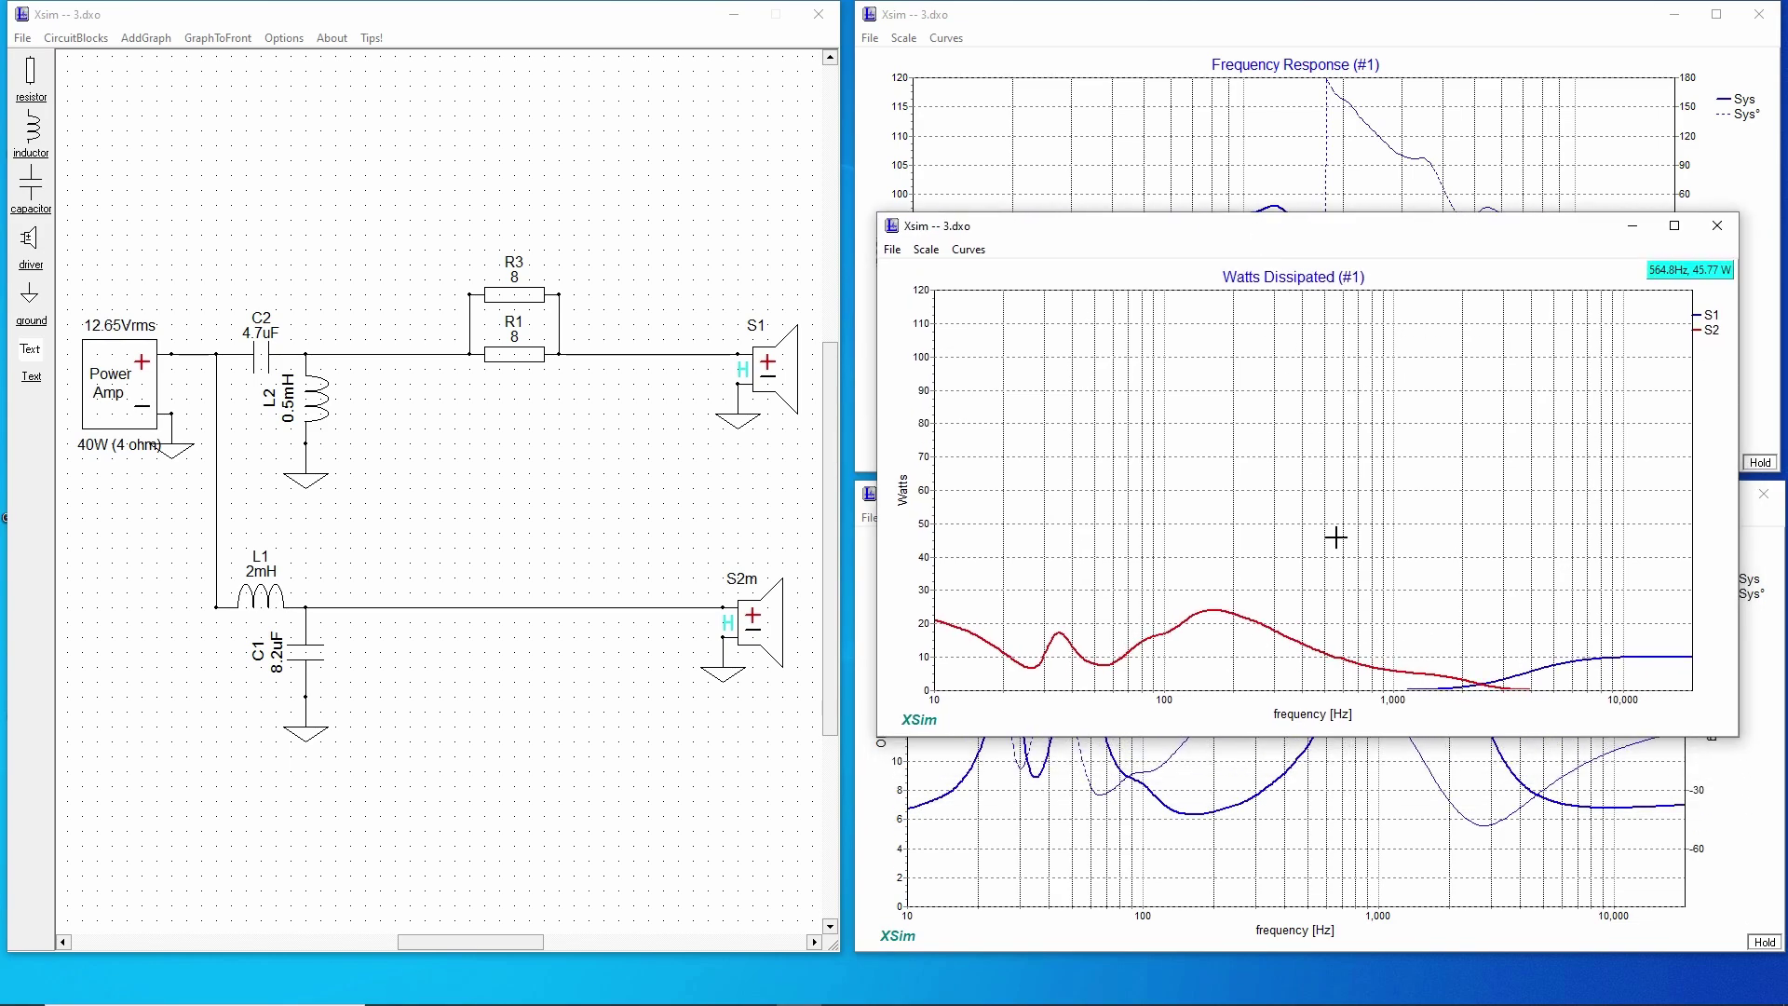
pyautogui.rightClick(102, 363)
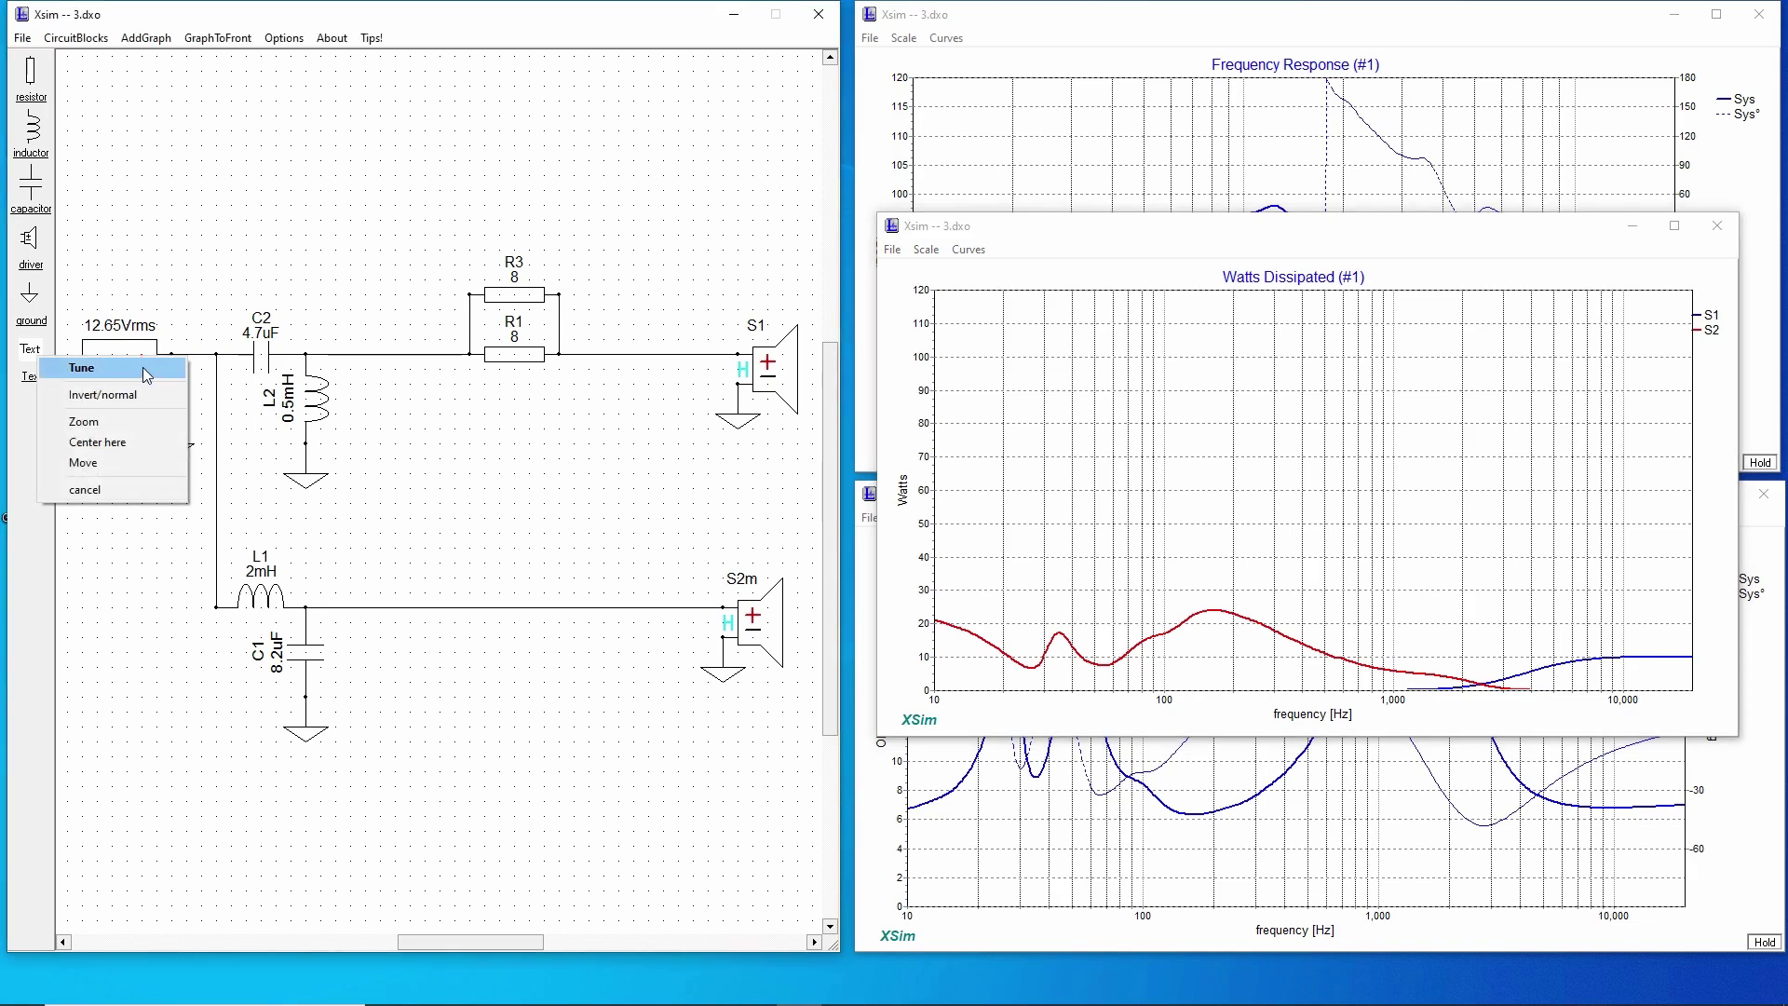
pyautogui.click(143, 367)
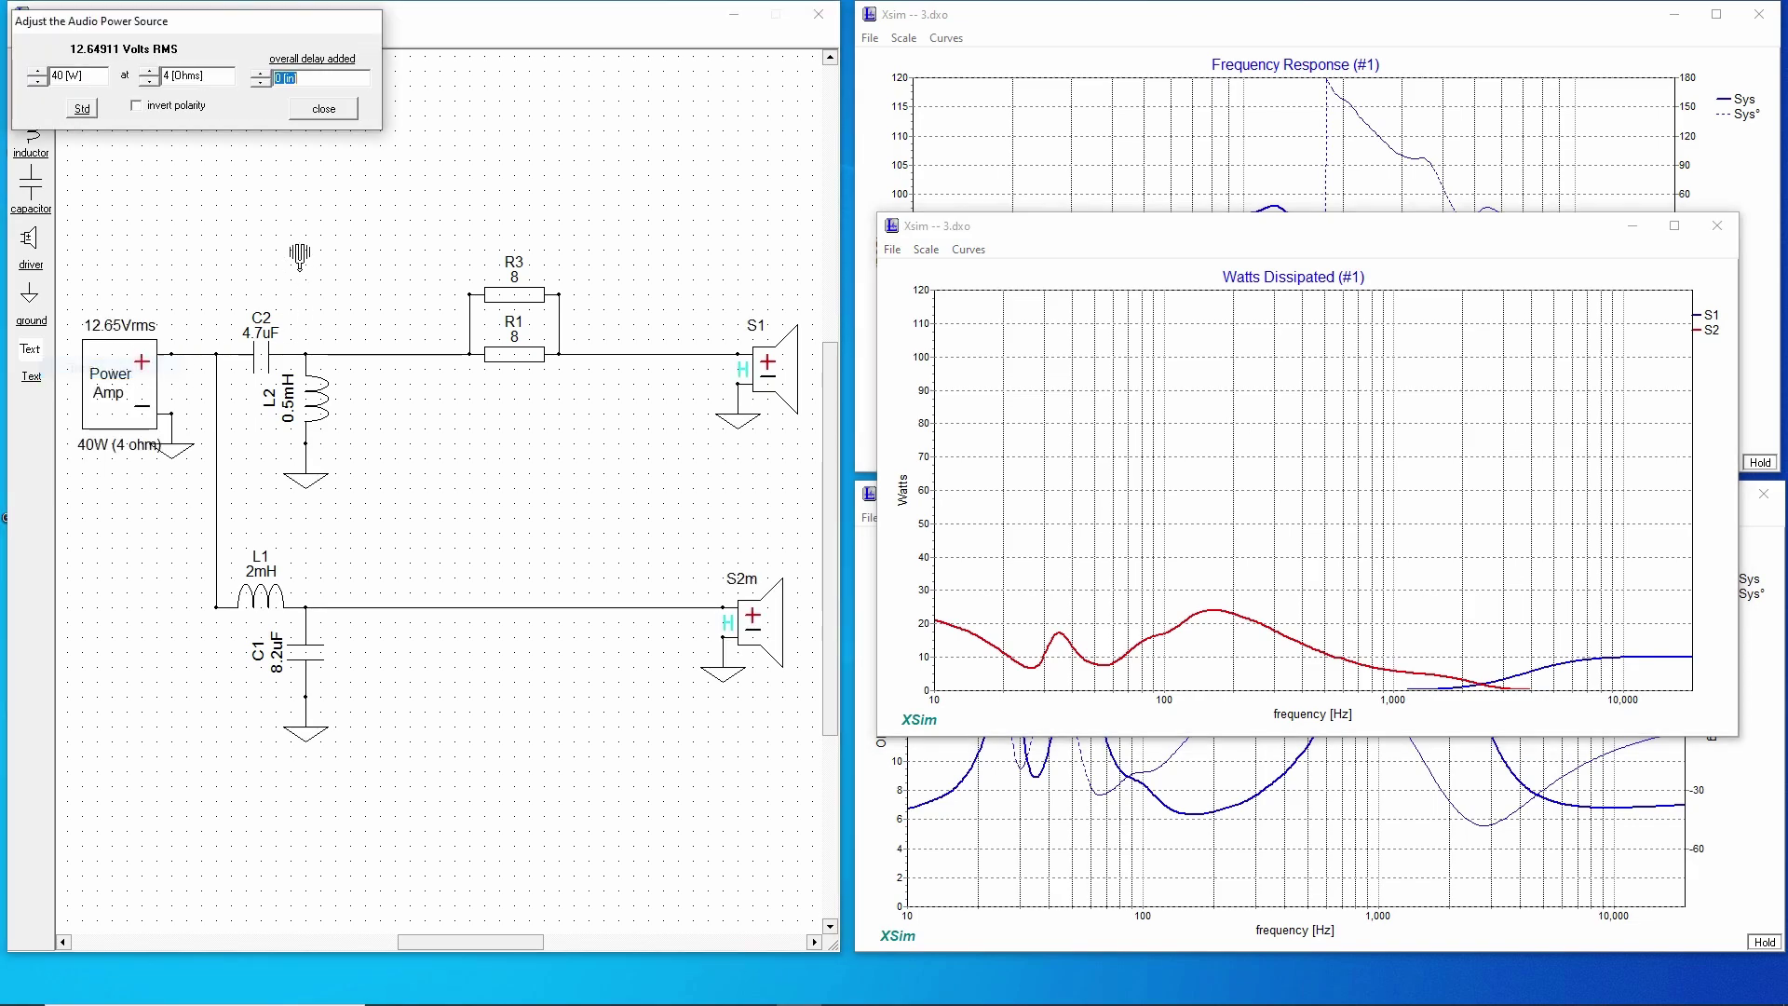
# Step the amplifier power up in 10 W increments to 100 W (20 Vrms)
pyautogui.click(41, 73)
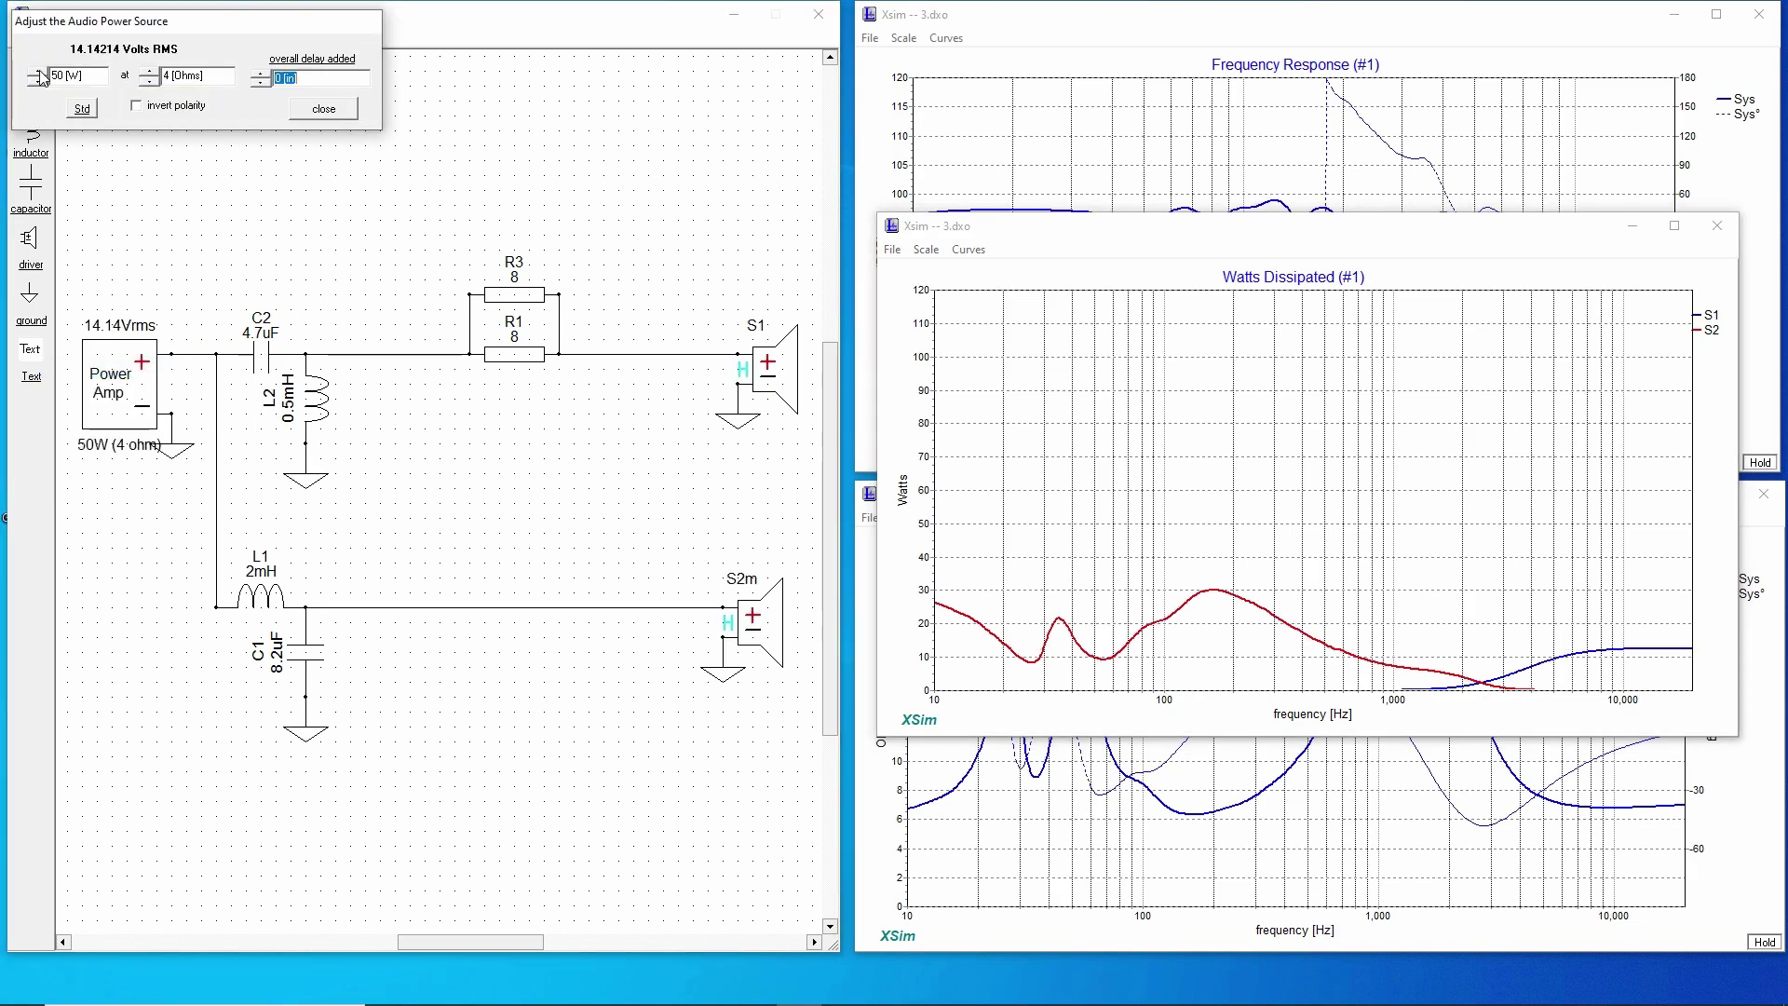
pyautogui.click(41, 72)
pyautogui.click(41, 73)
pyautogui.click(41, 72)
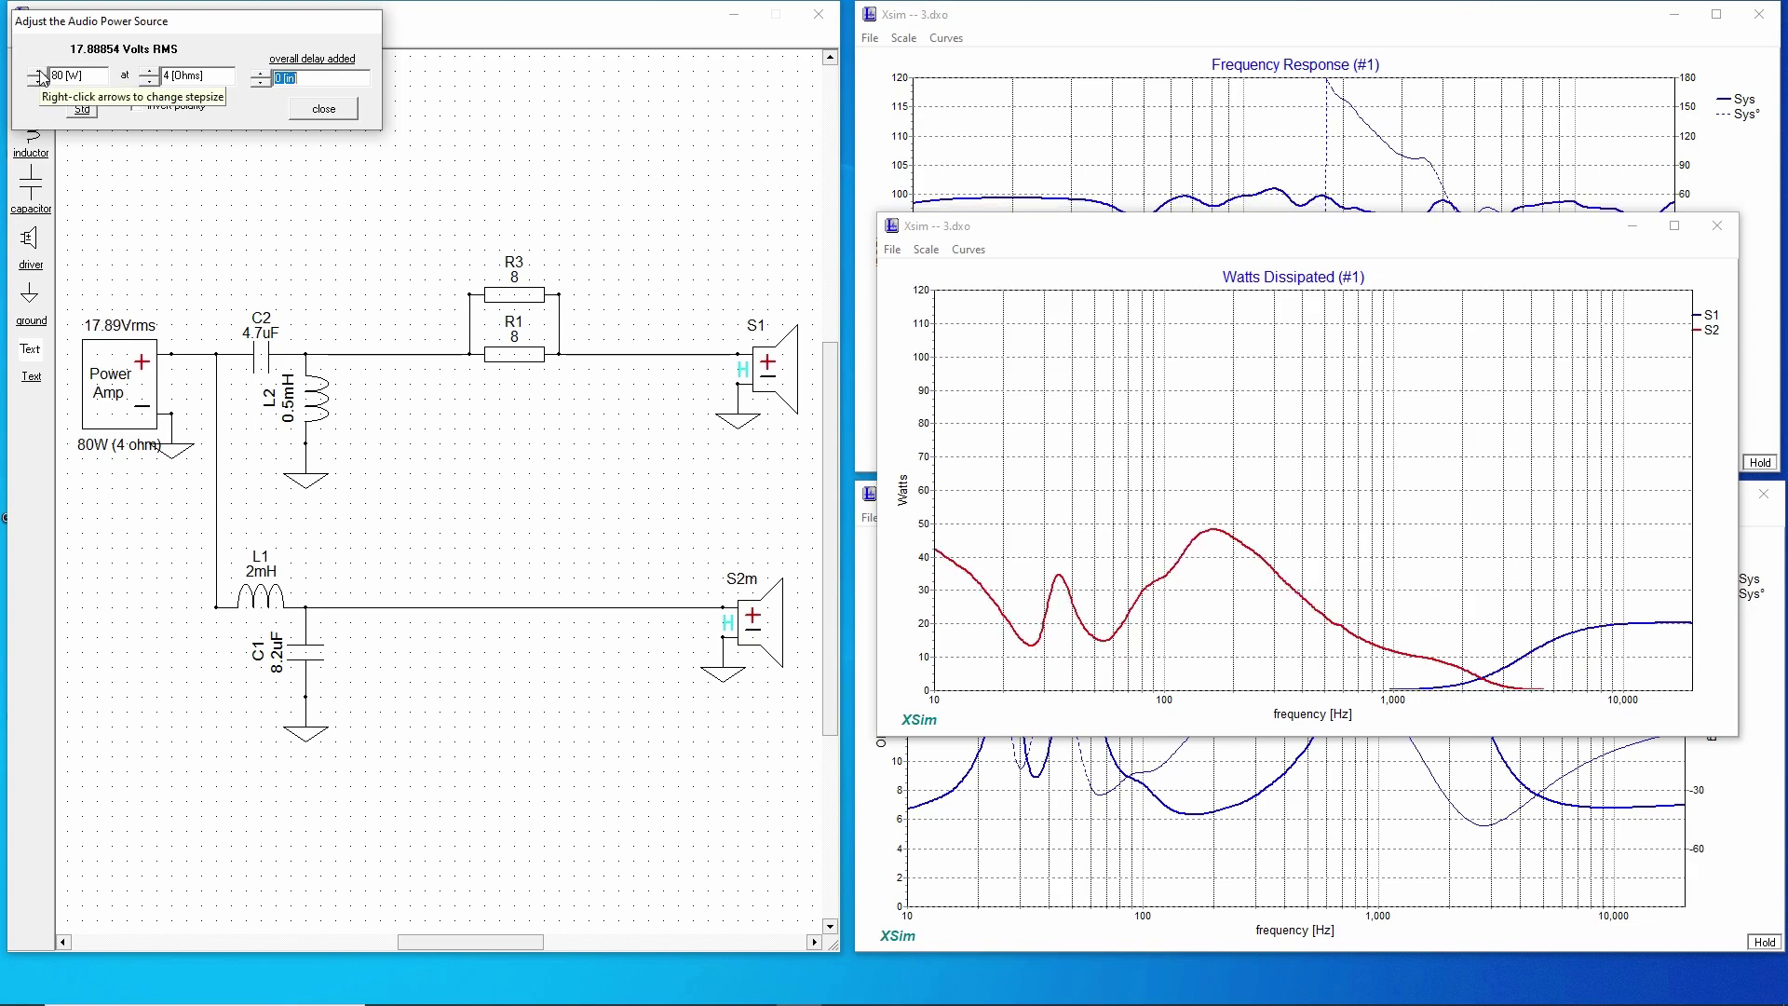
pyautogui.click(41, 72)
pyautogui.click(41, 73)
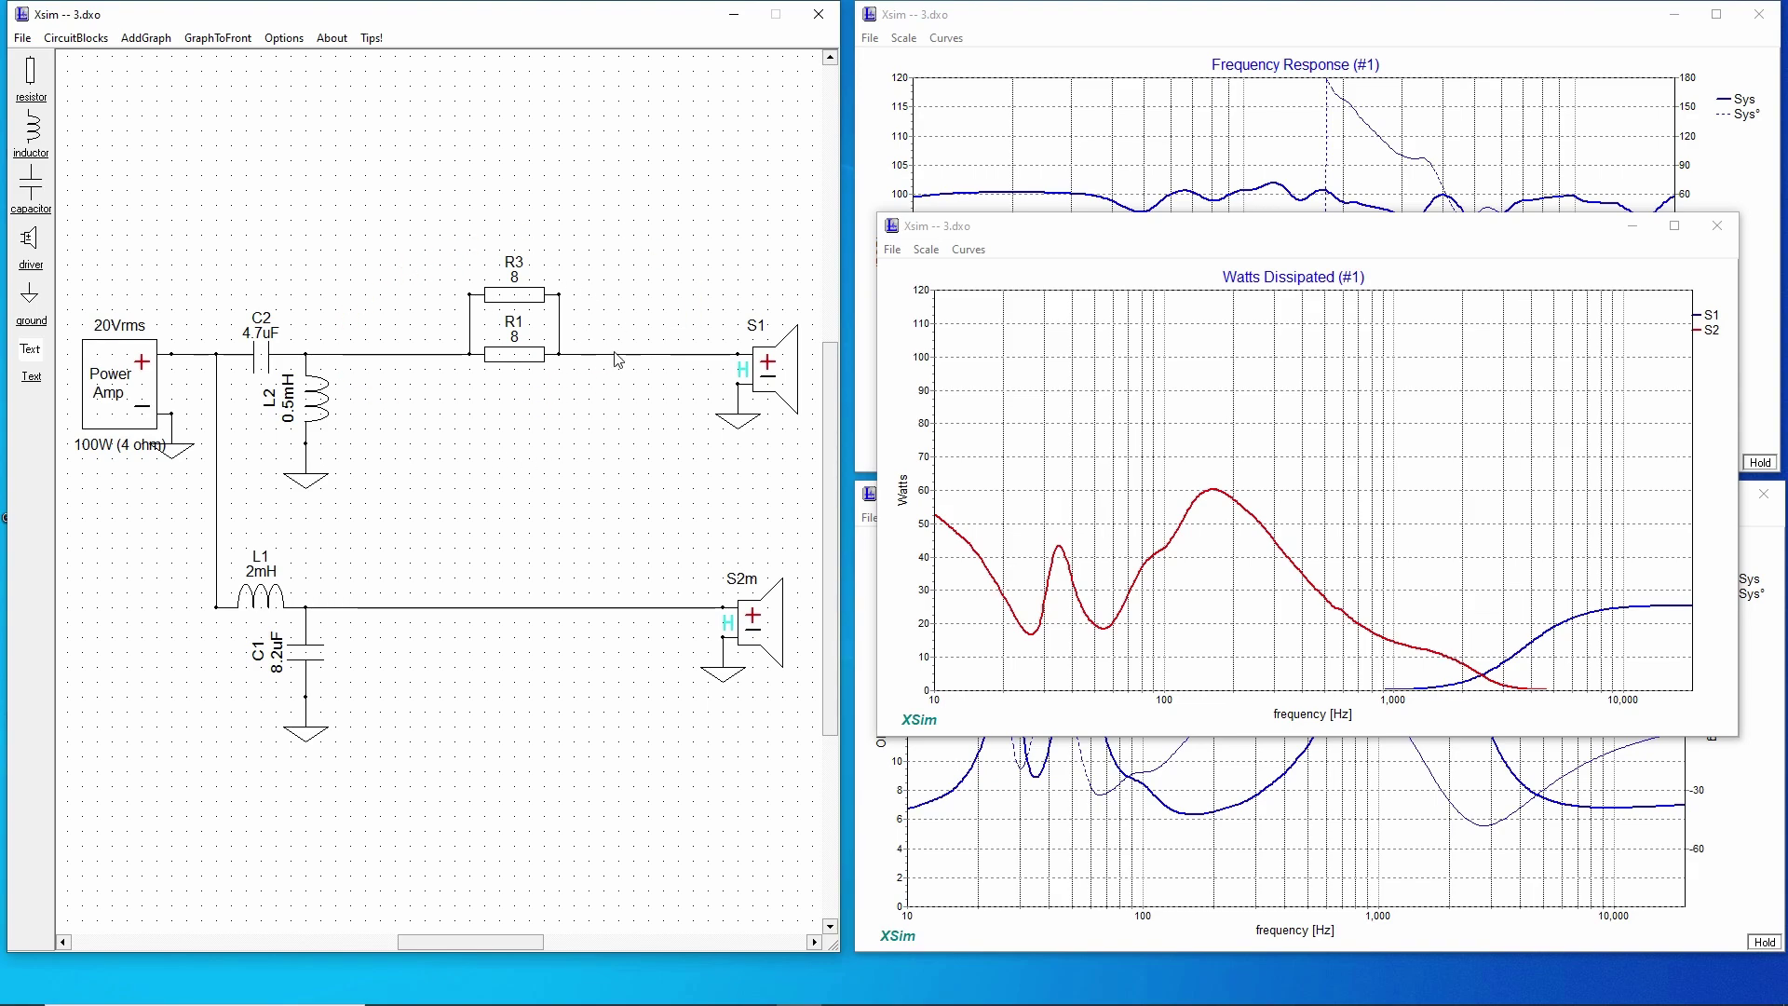
# Delete parallel resistor R3 and change R1 from 8 to 4 ohms
pyautogui.rightClick(519, 296)
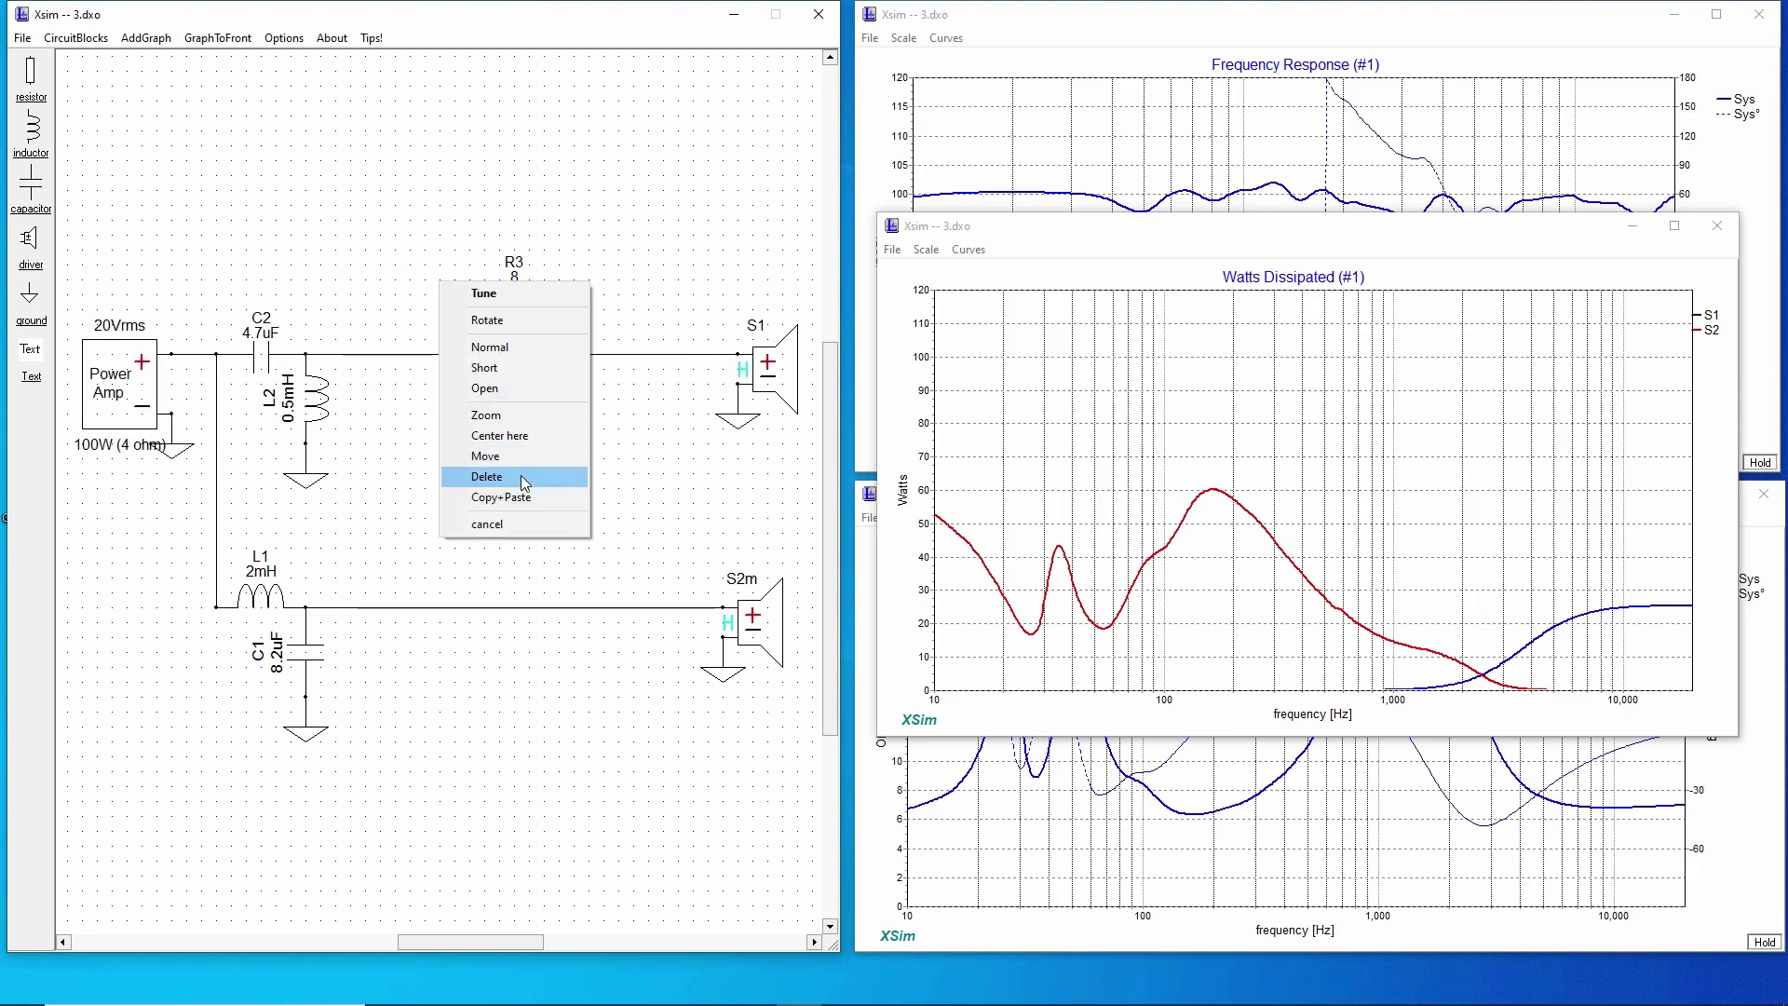
pyautogui.click(521, 475)
pyautogui.rightClick(531, 356)
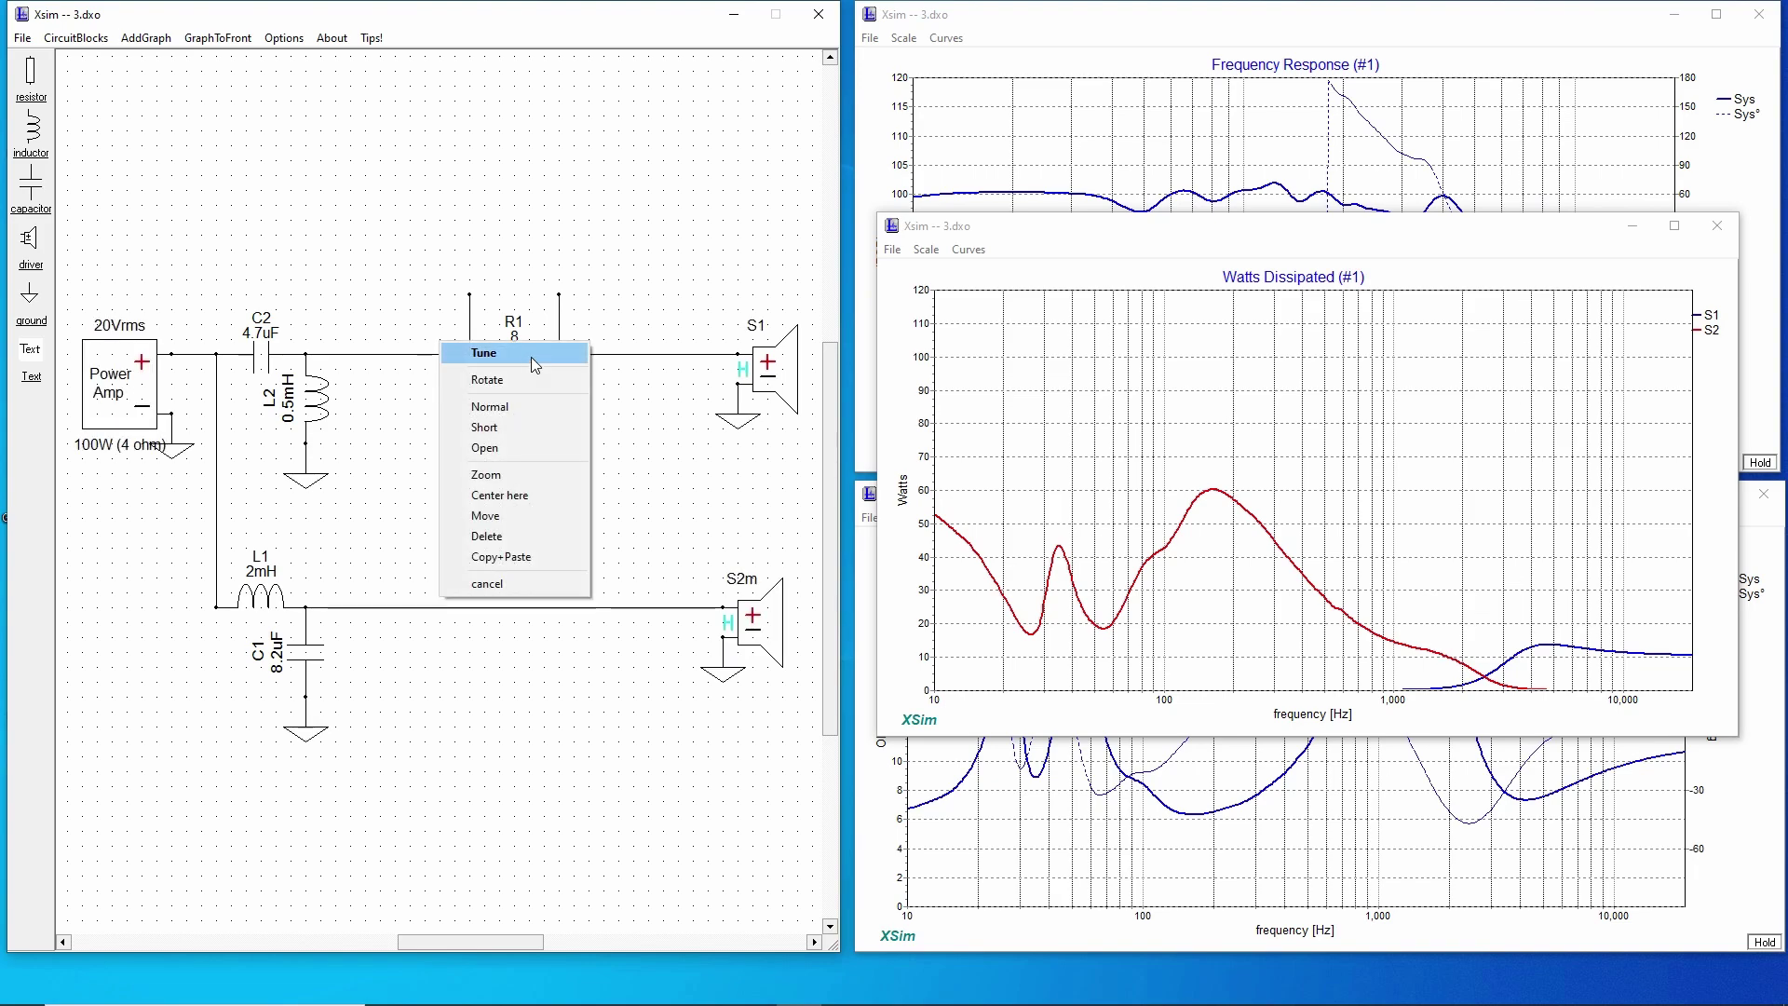
pyautogui.click(532, 358)
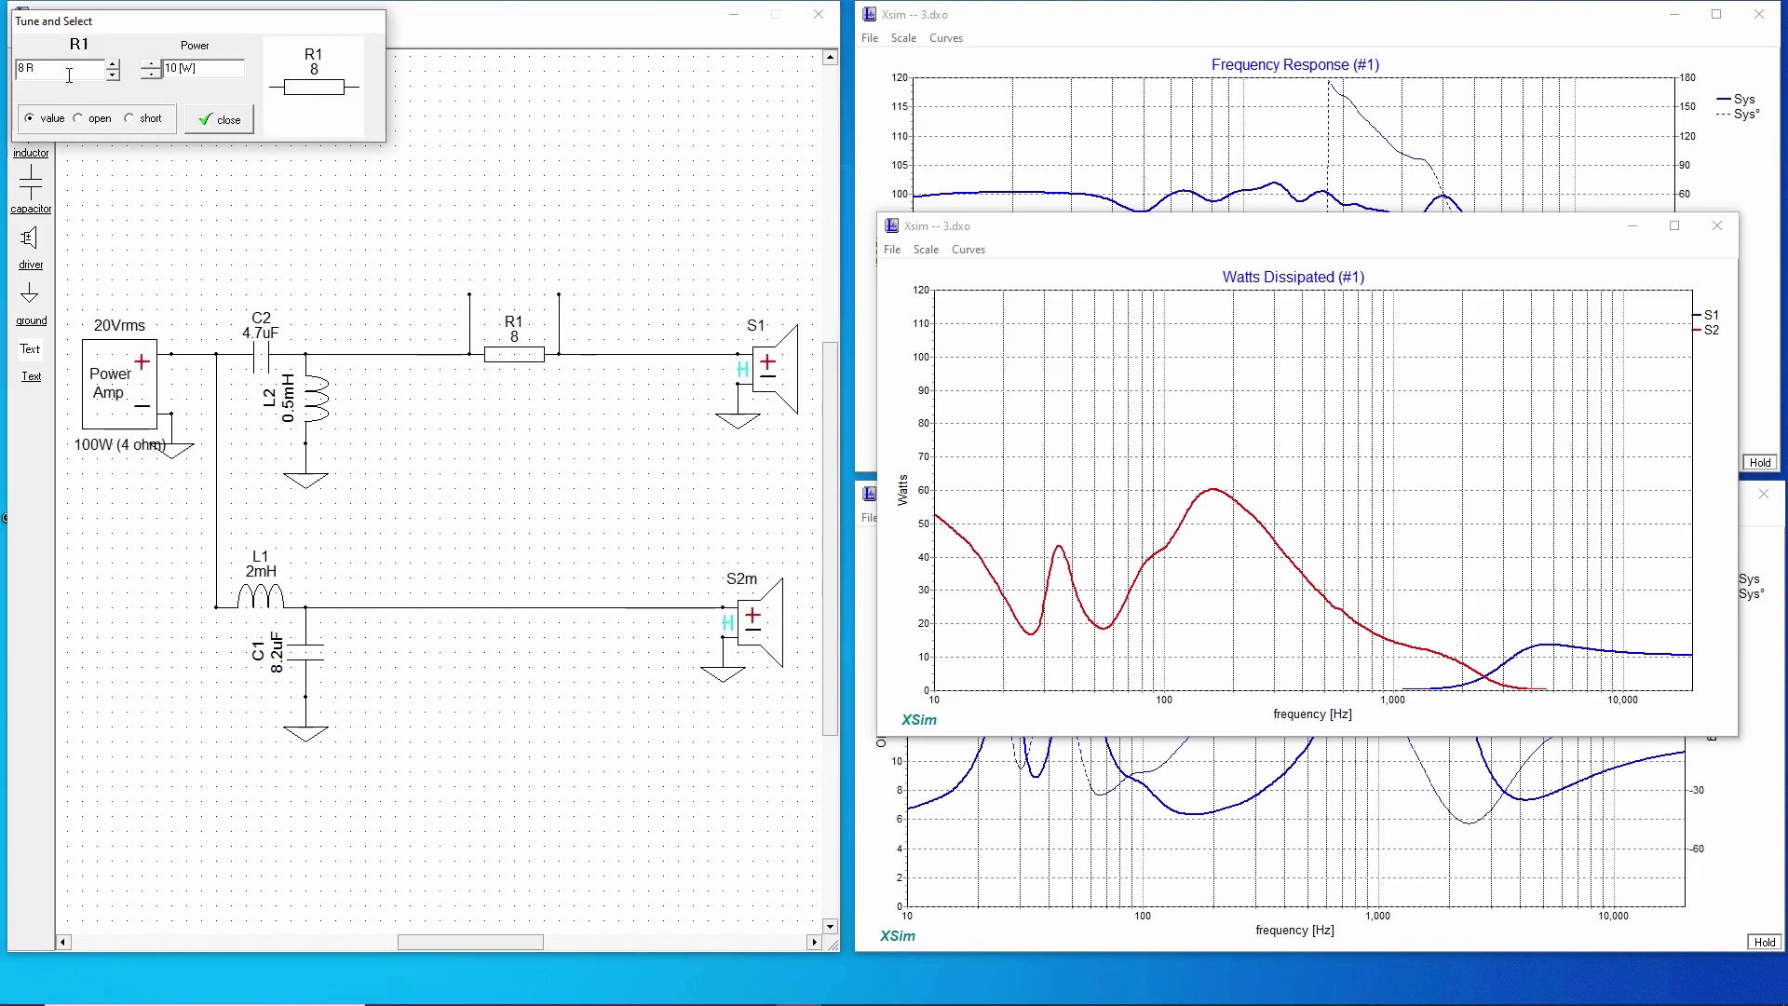
pyautogui.press('BackSpace')
pyautogui.press('BackSpace')
pyautogui.press('BackSpace')
pyautogui.write('4')
pyautogui.press('Return')
pyautogui.click(222, 121)
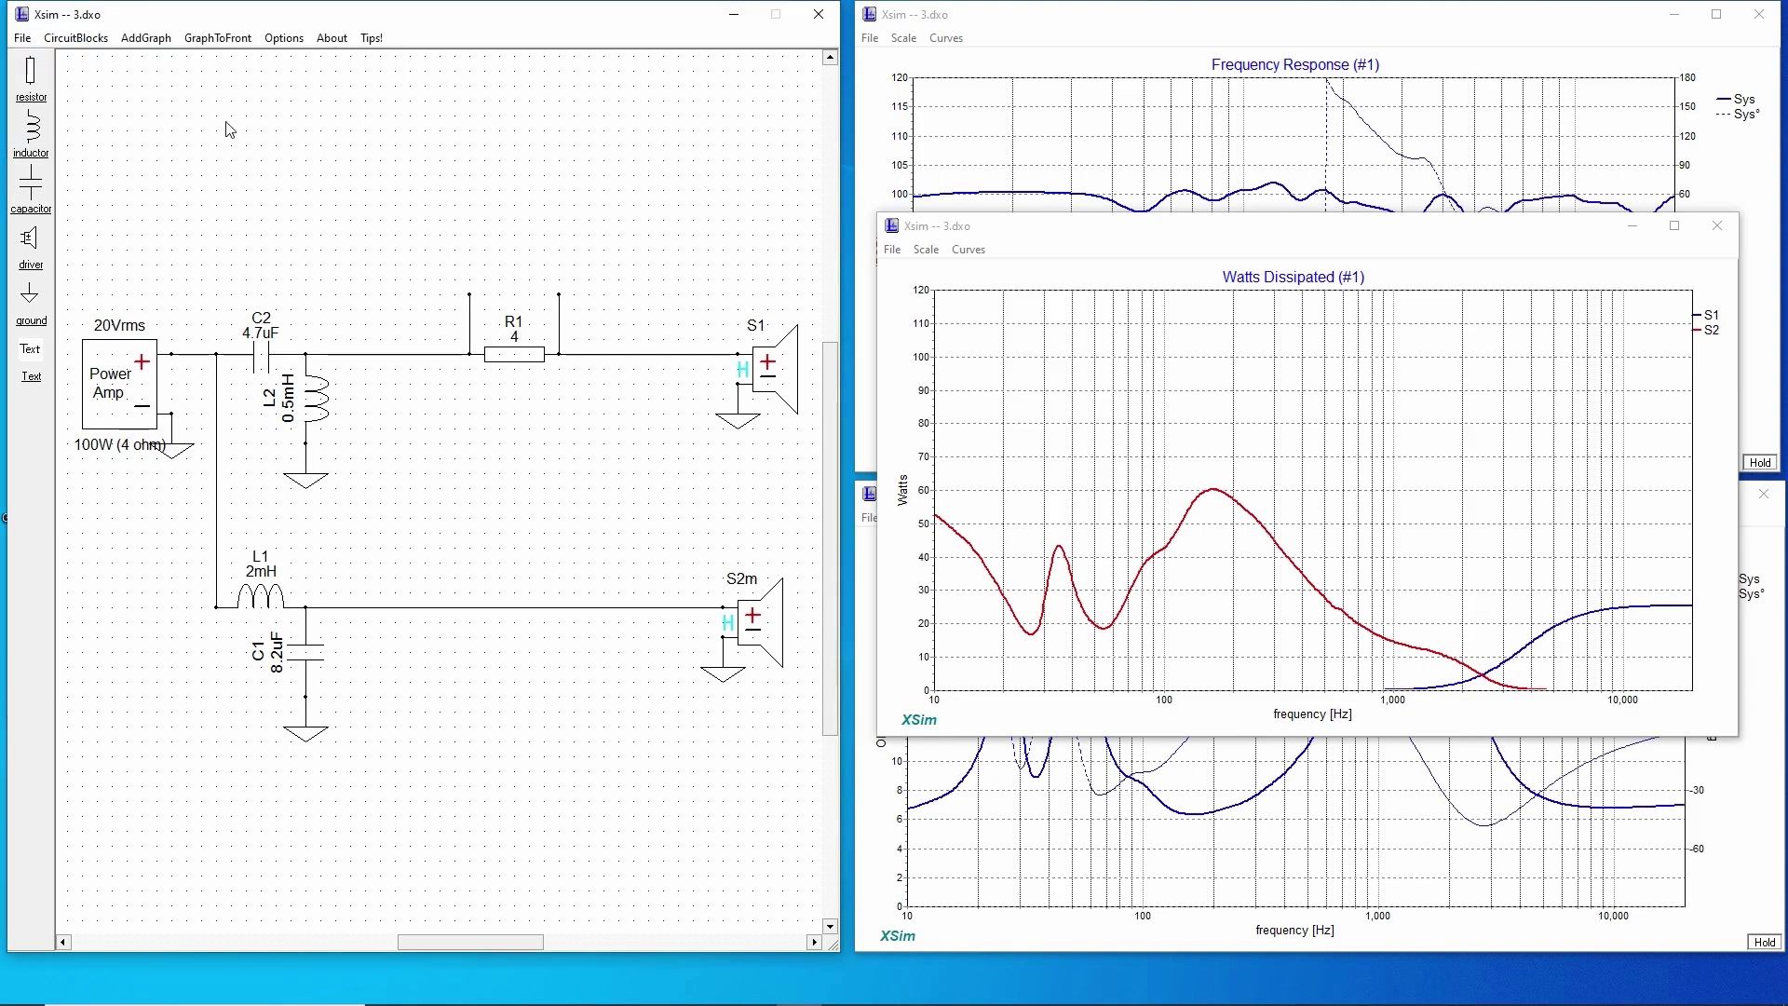
# Delete the two leftover wire stubs on either side of R1
pyautogui.rightClick(559, 324)
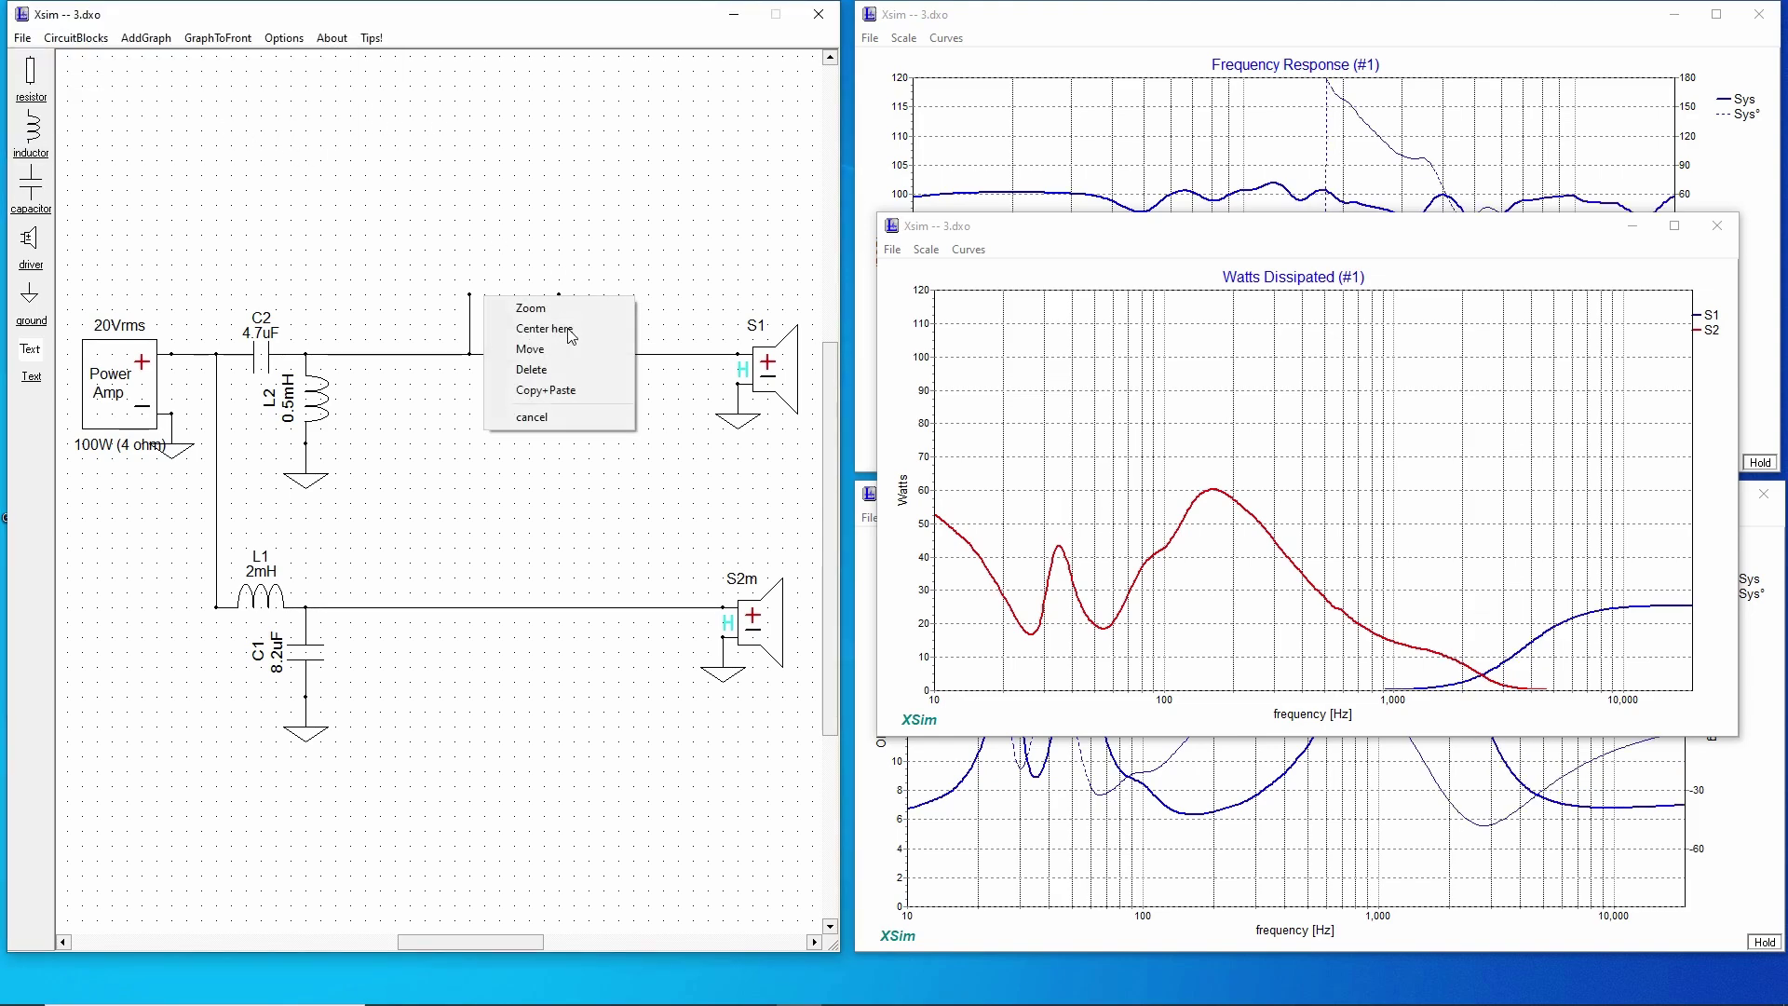
pyautogui.click(572, 377)
pyautogui.rightClick(470, 313)
pyautogui.click(482, 369)
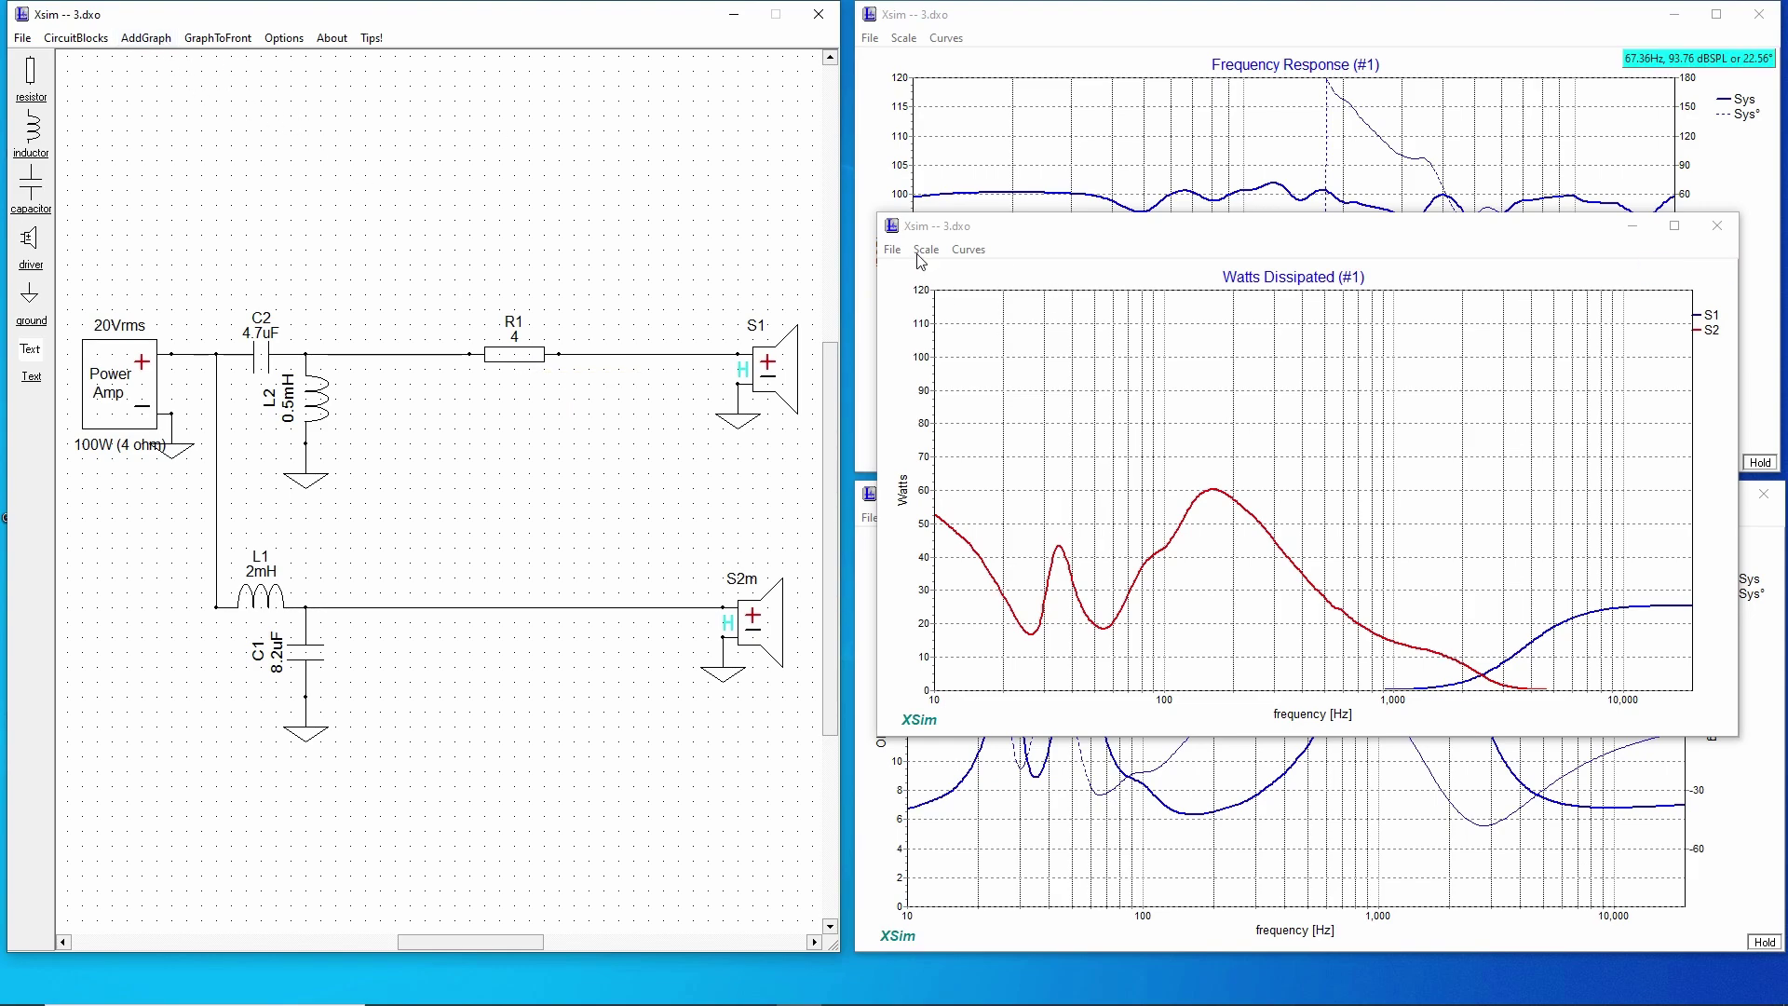
# Plot R1's dissipated power in the Watts Dissipated graph alongside S1 and S2
pyautogui.click(970, 250)
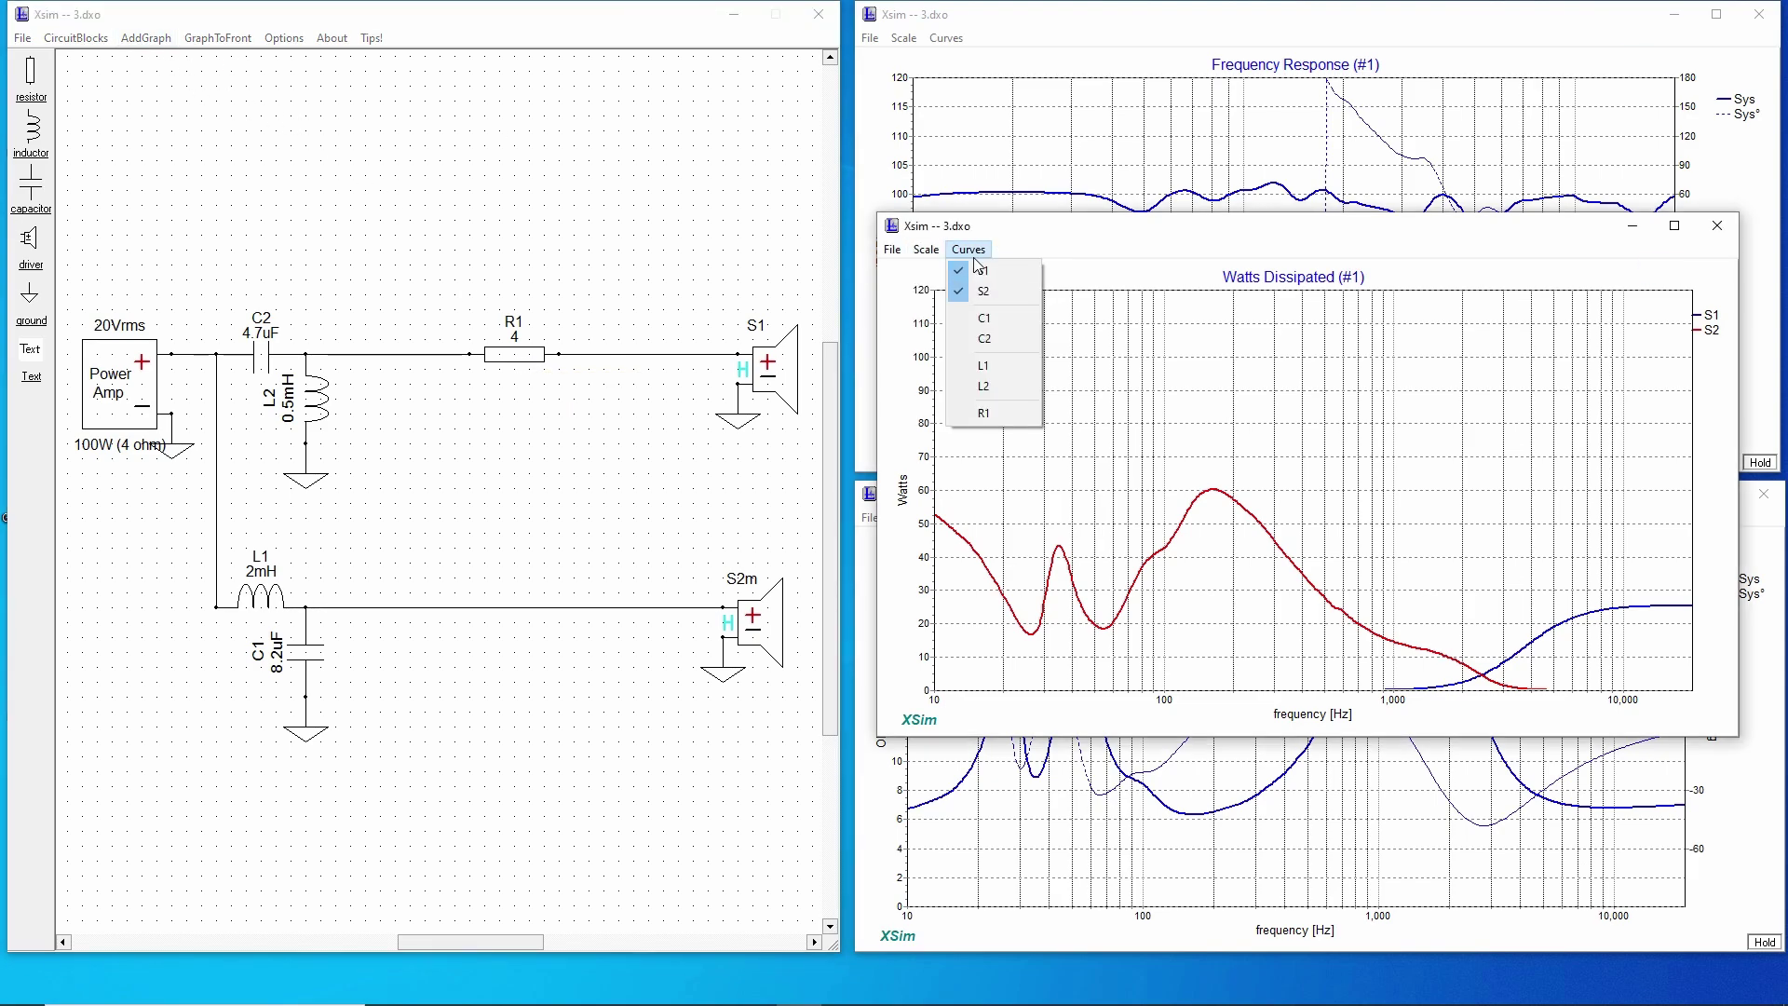
pyautogui.click(996, 413)
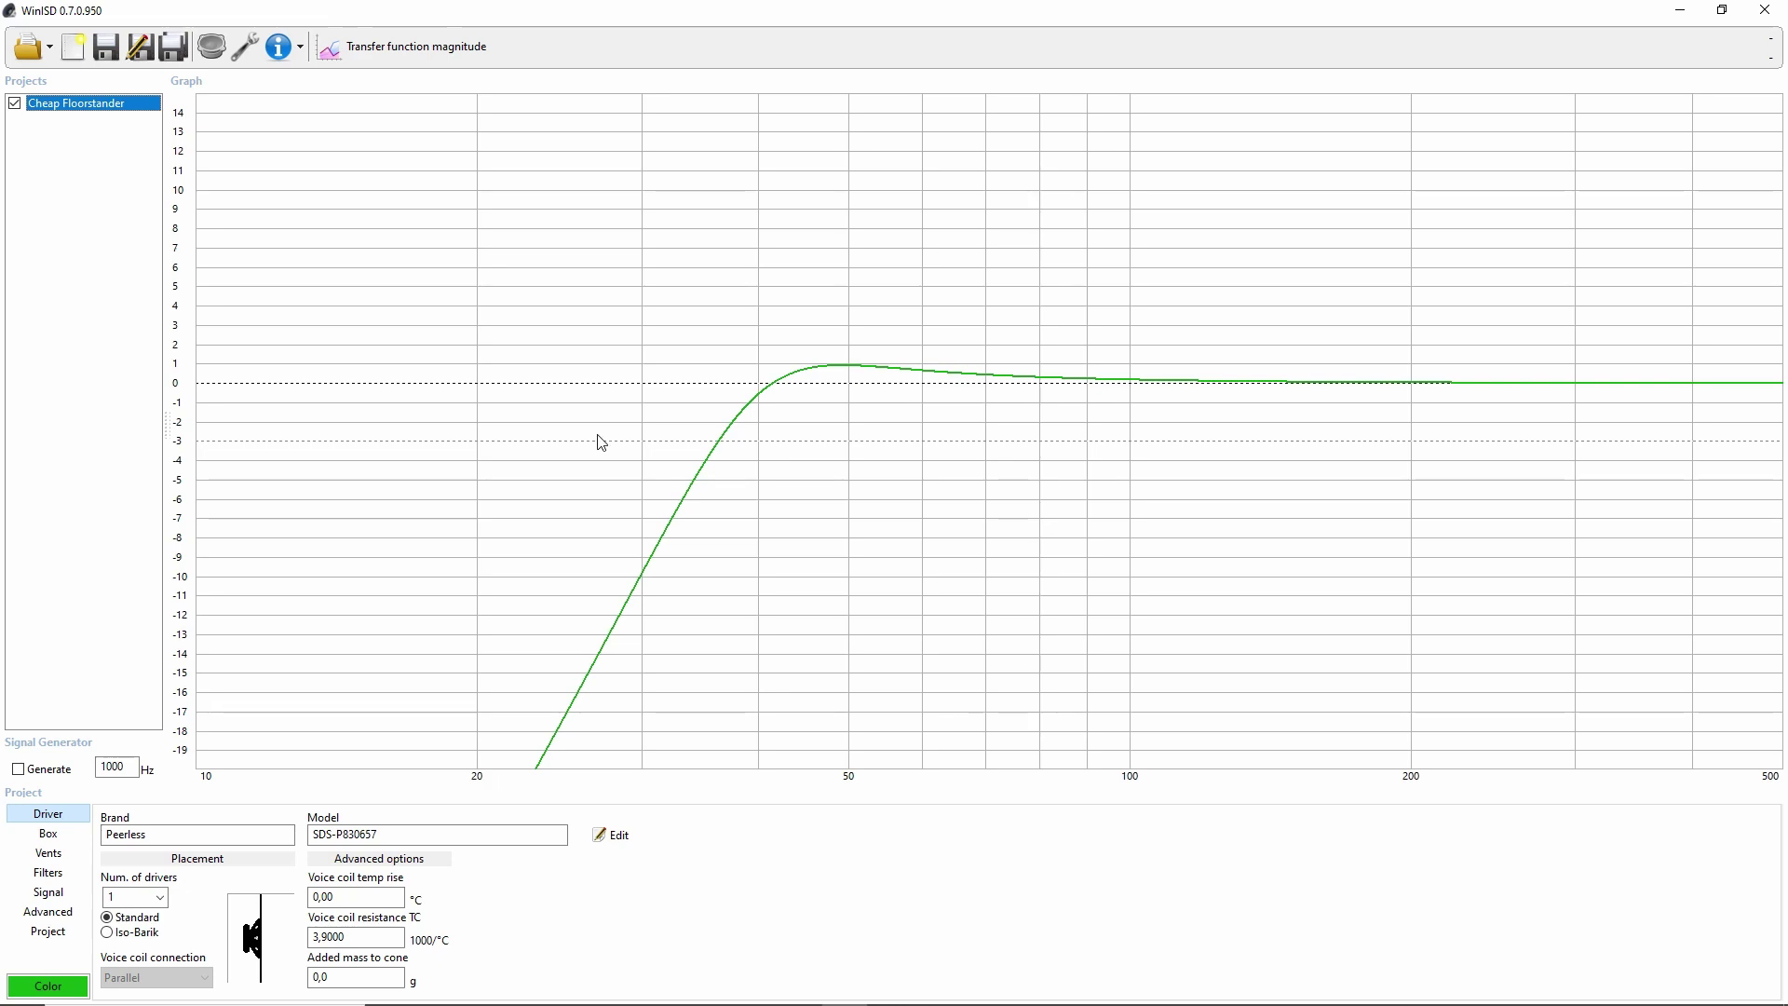
# Switch the WinISD graph from transfer function magnitude to Cone excursion
pyautogui.click(427, 50)
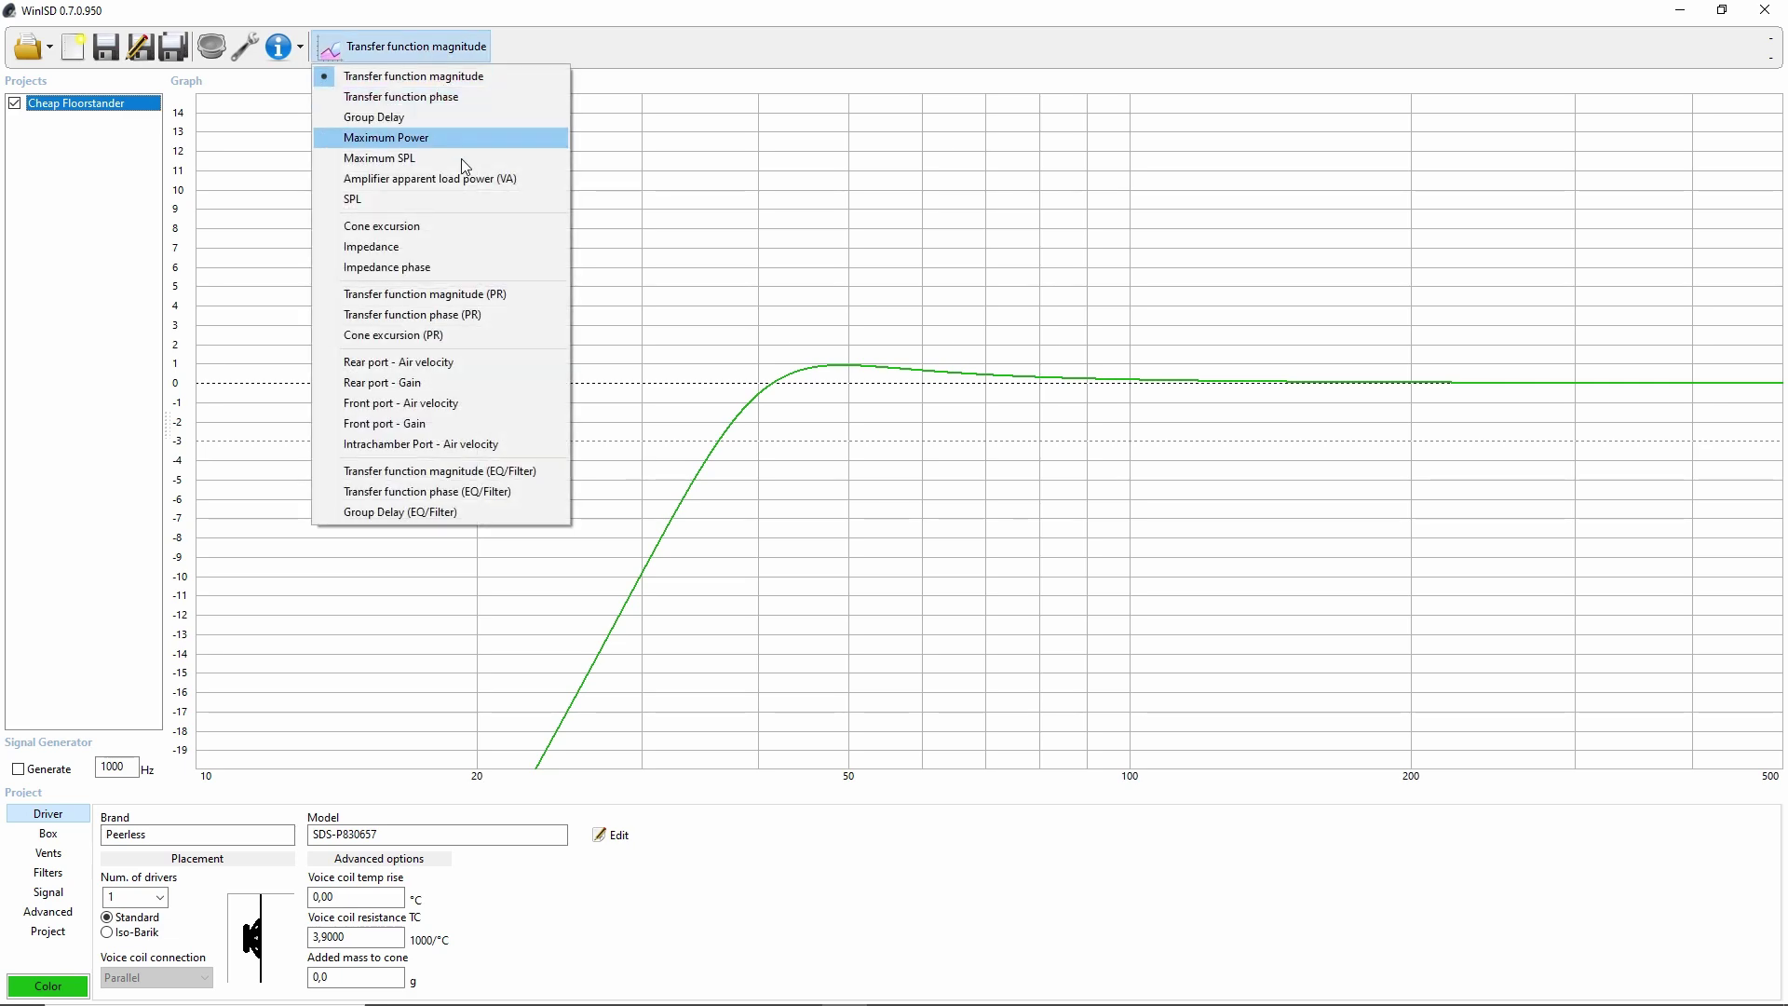
pyautogui.click(435, 223)
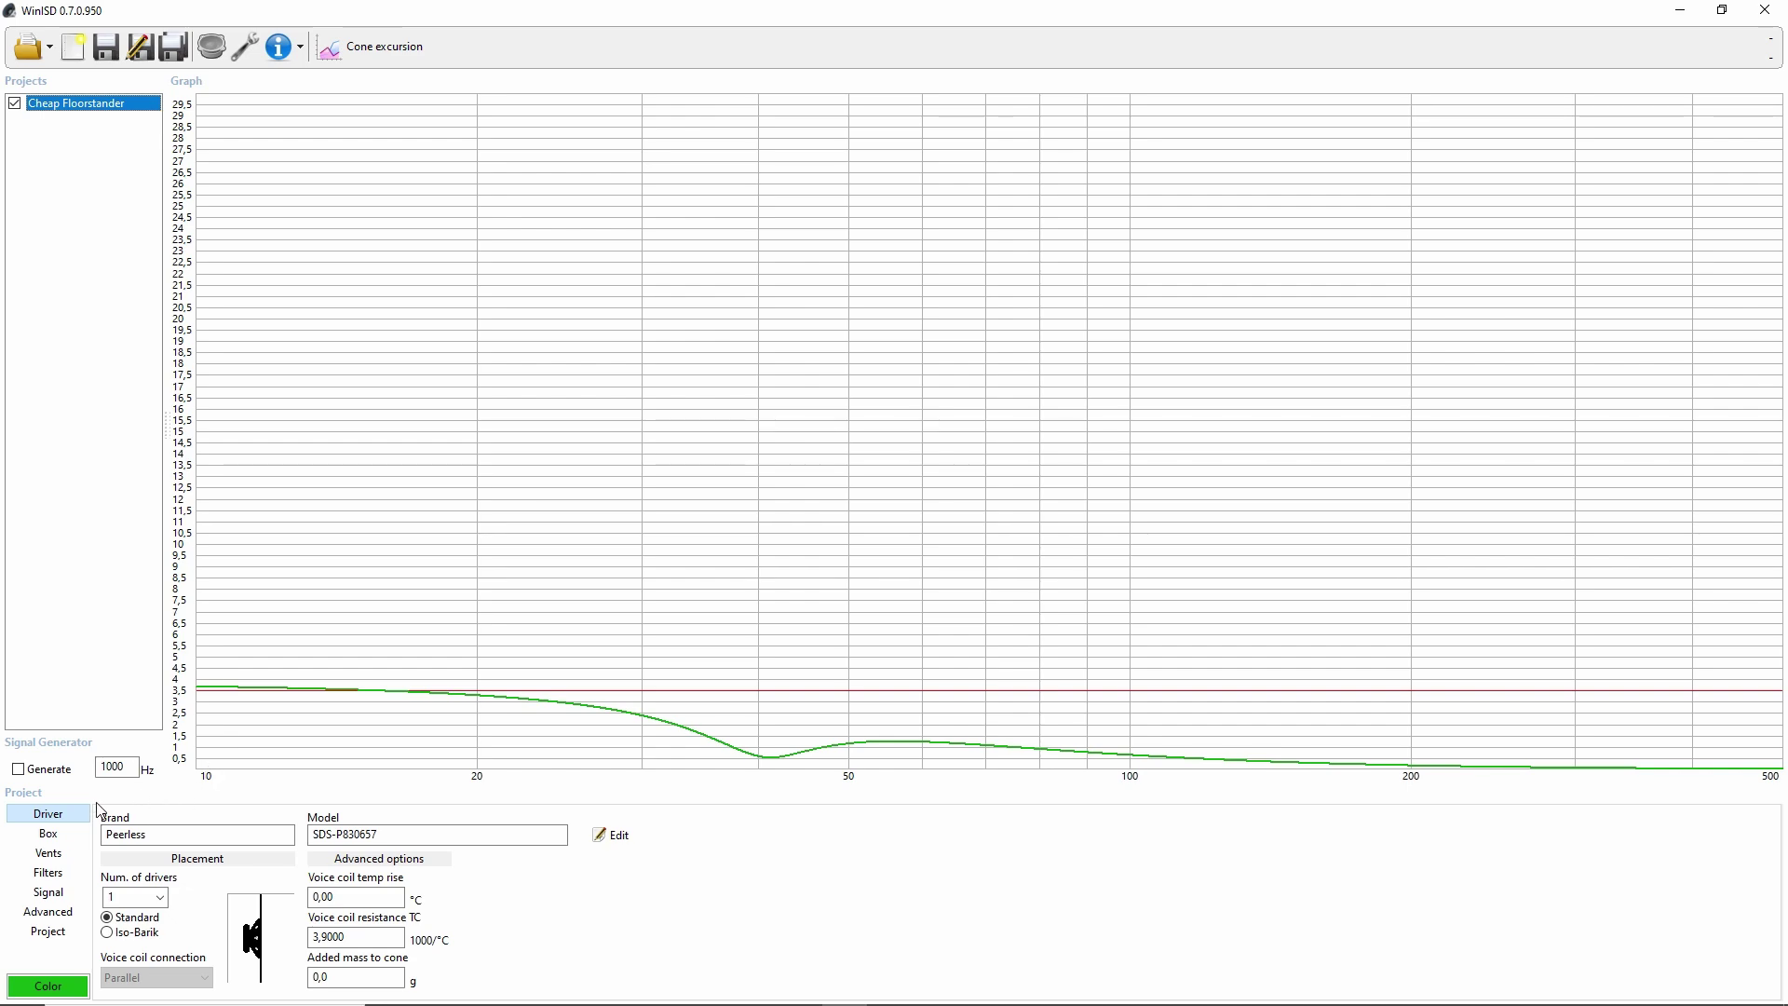
# In the Signal settings, change System input power to 5 W, then 7 W and 10 W
pyautogui.click(48, 896)
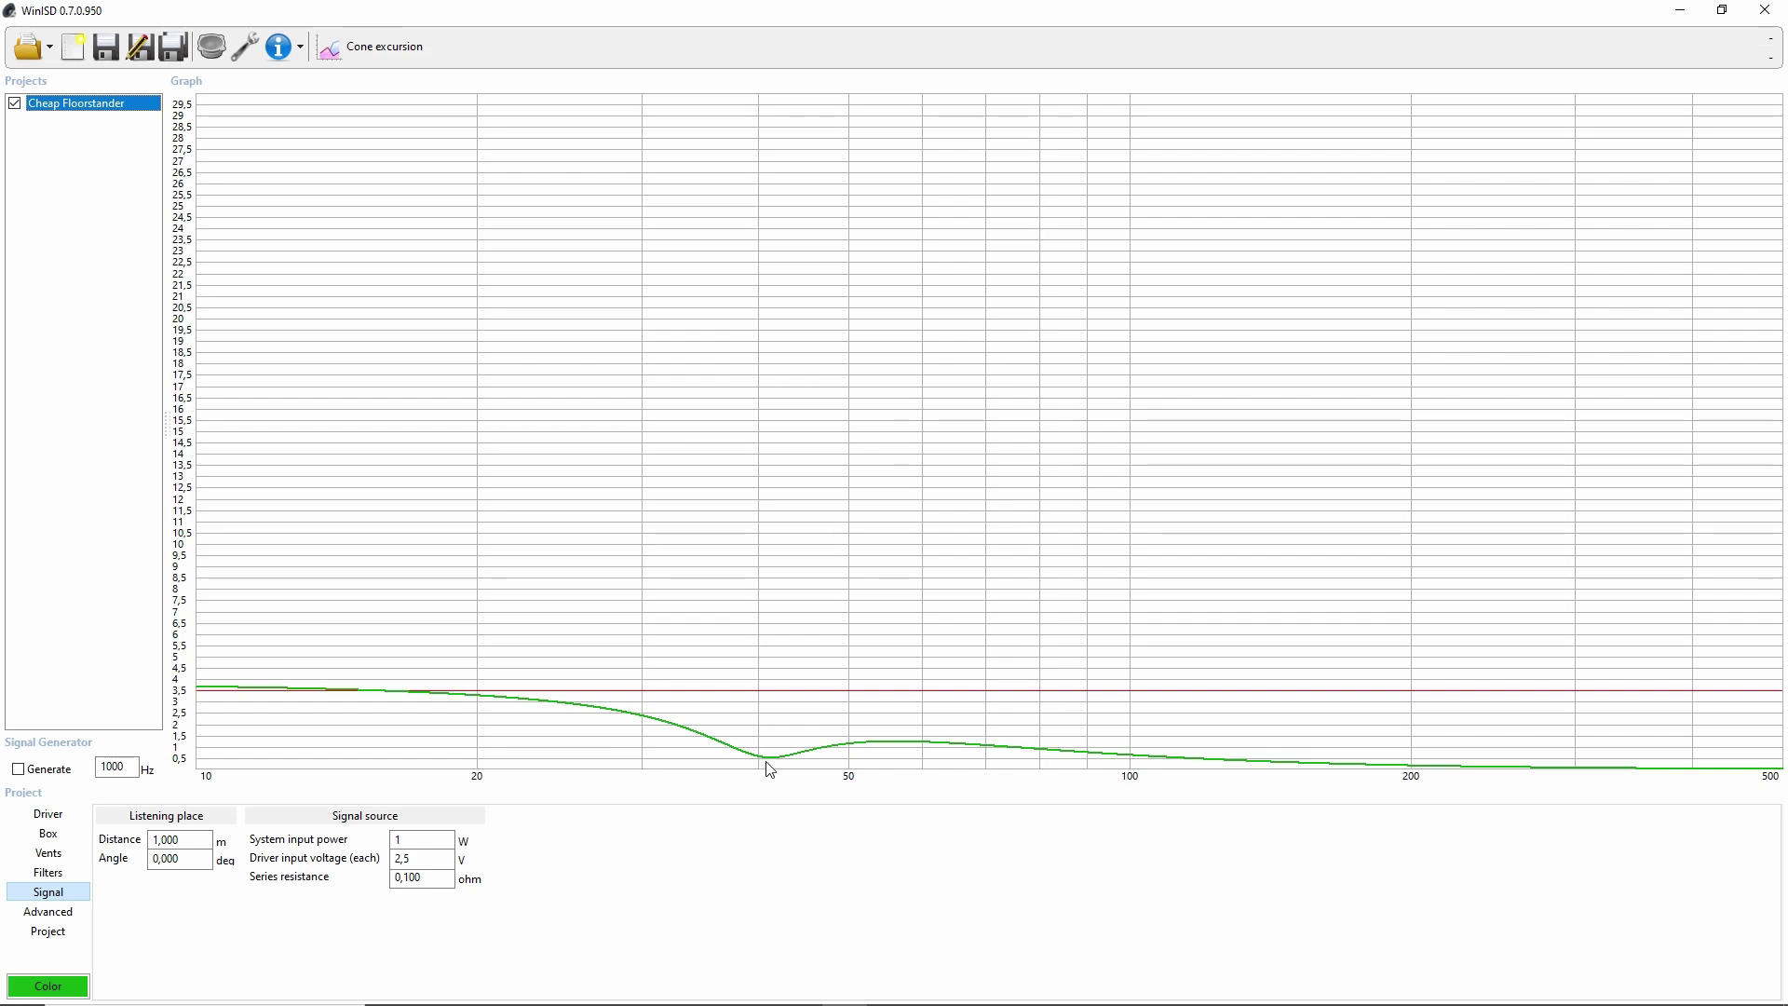
pyautogui.doubleClick(429, 838)
pyautogui.write('5')
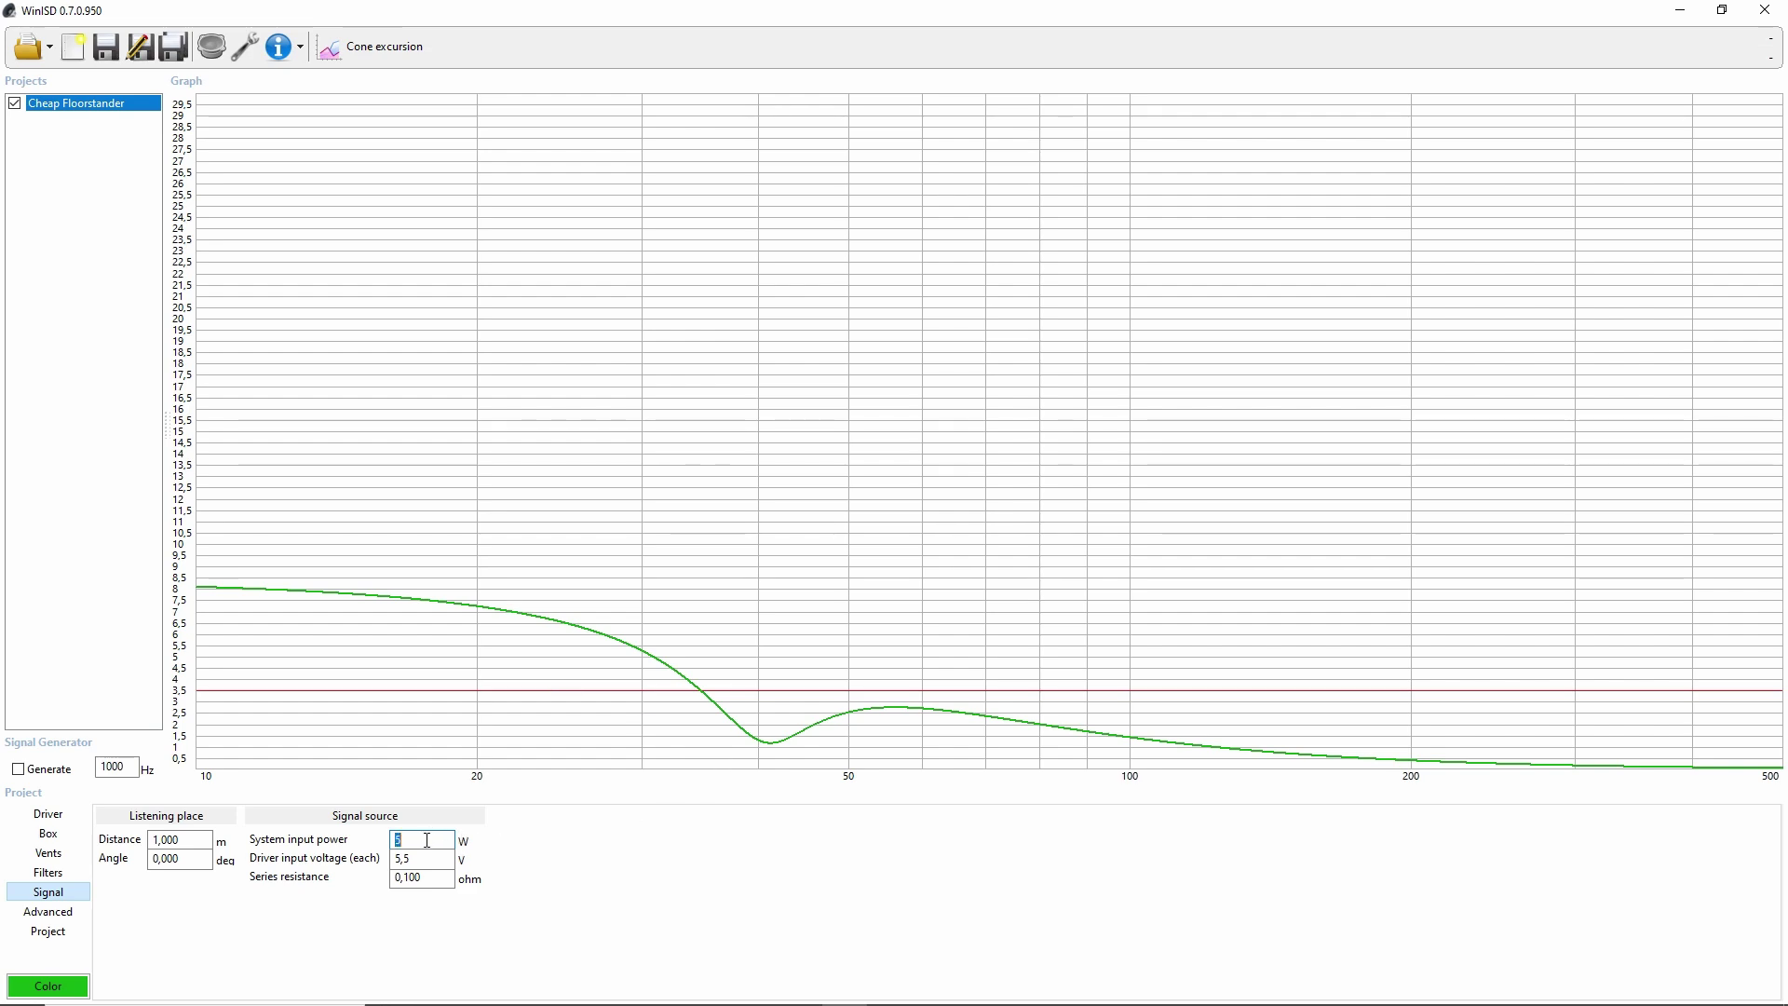
pyautogui.write('7')
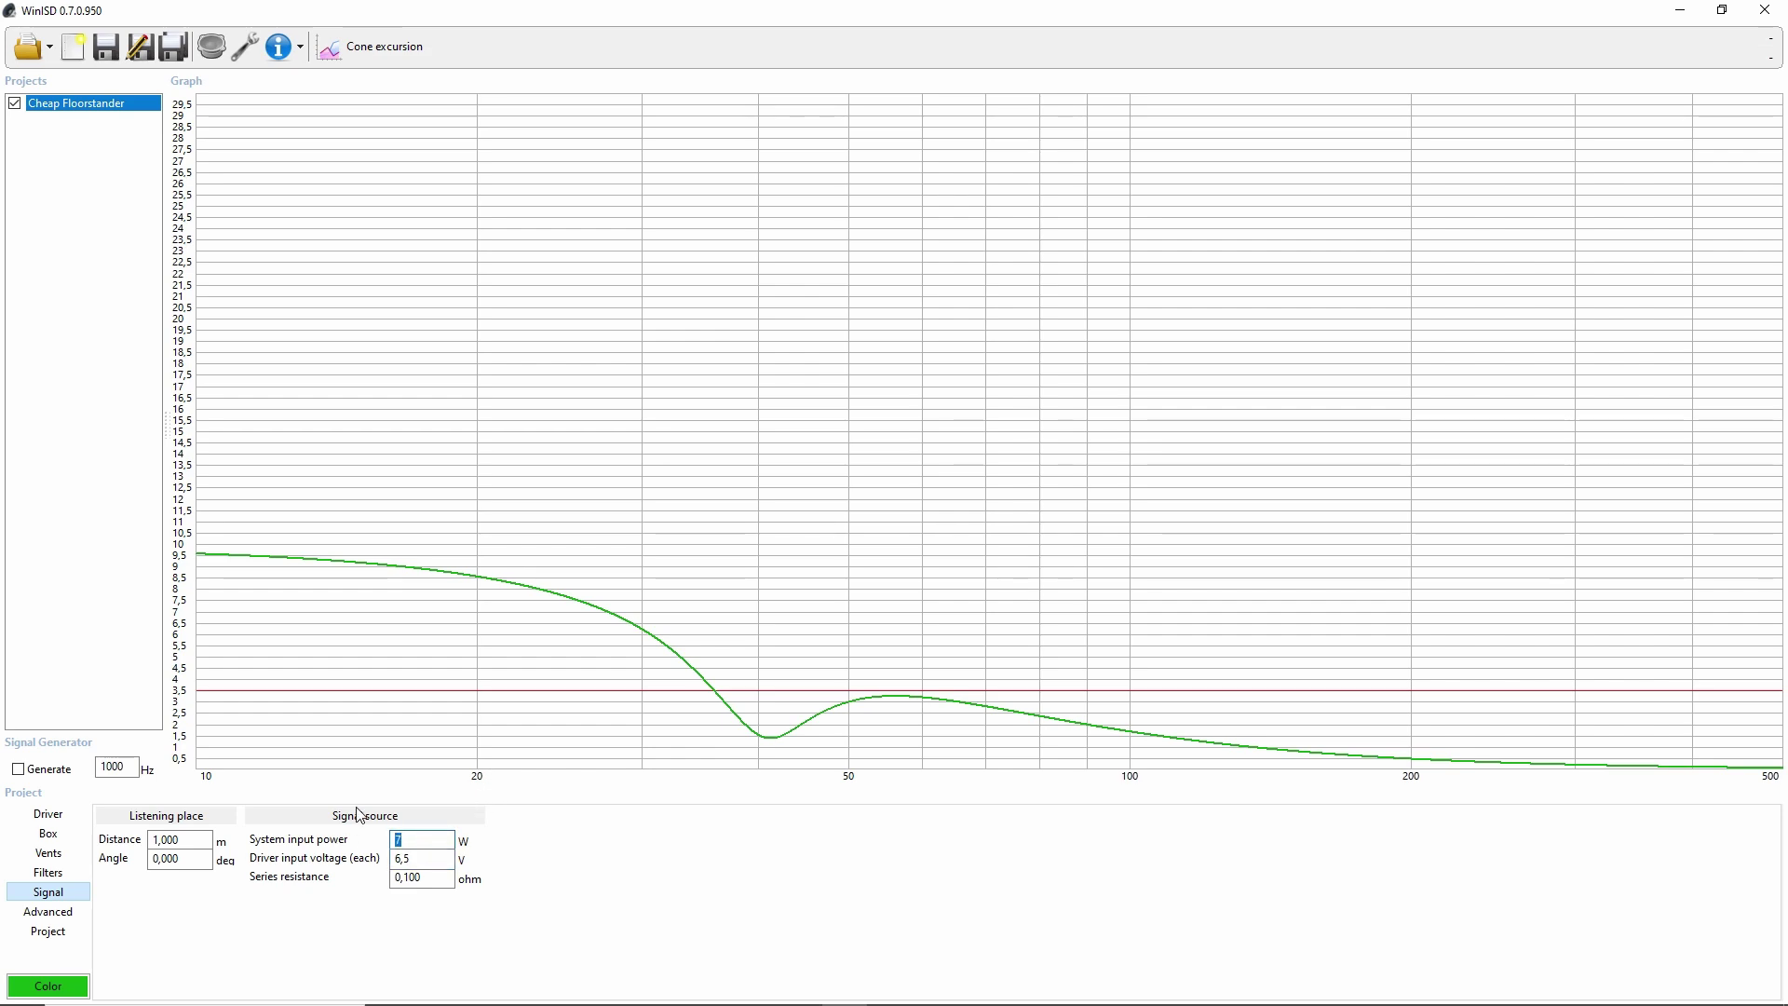
pyautogui.write('10')
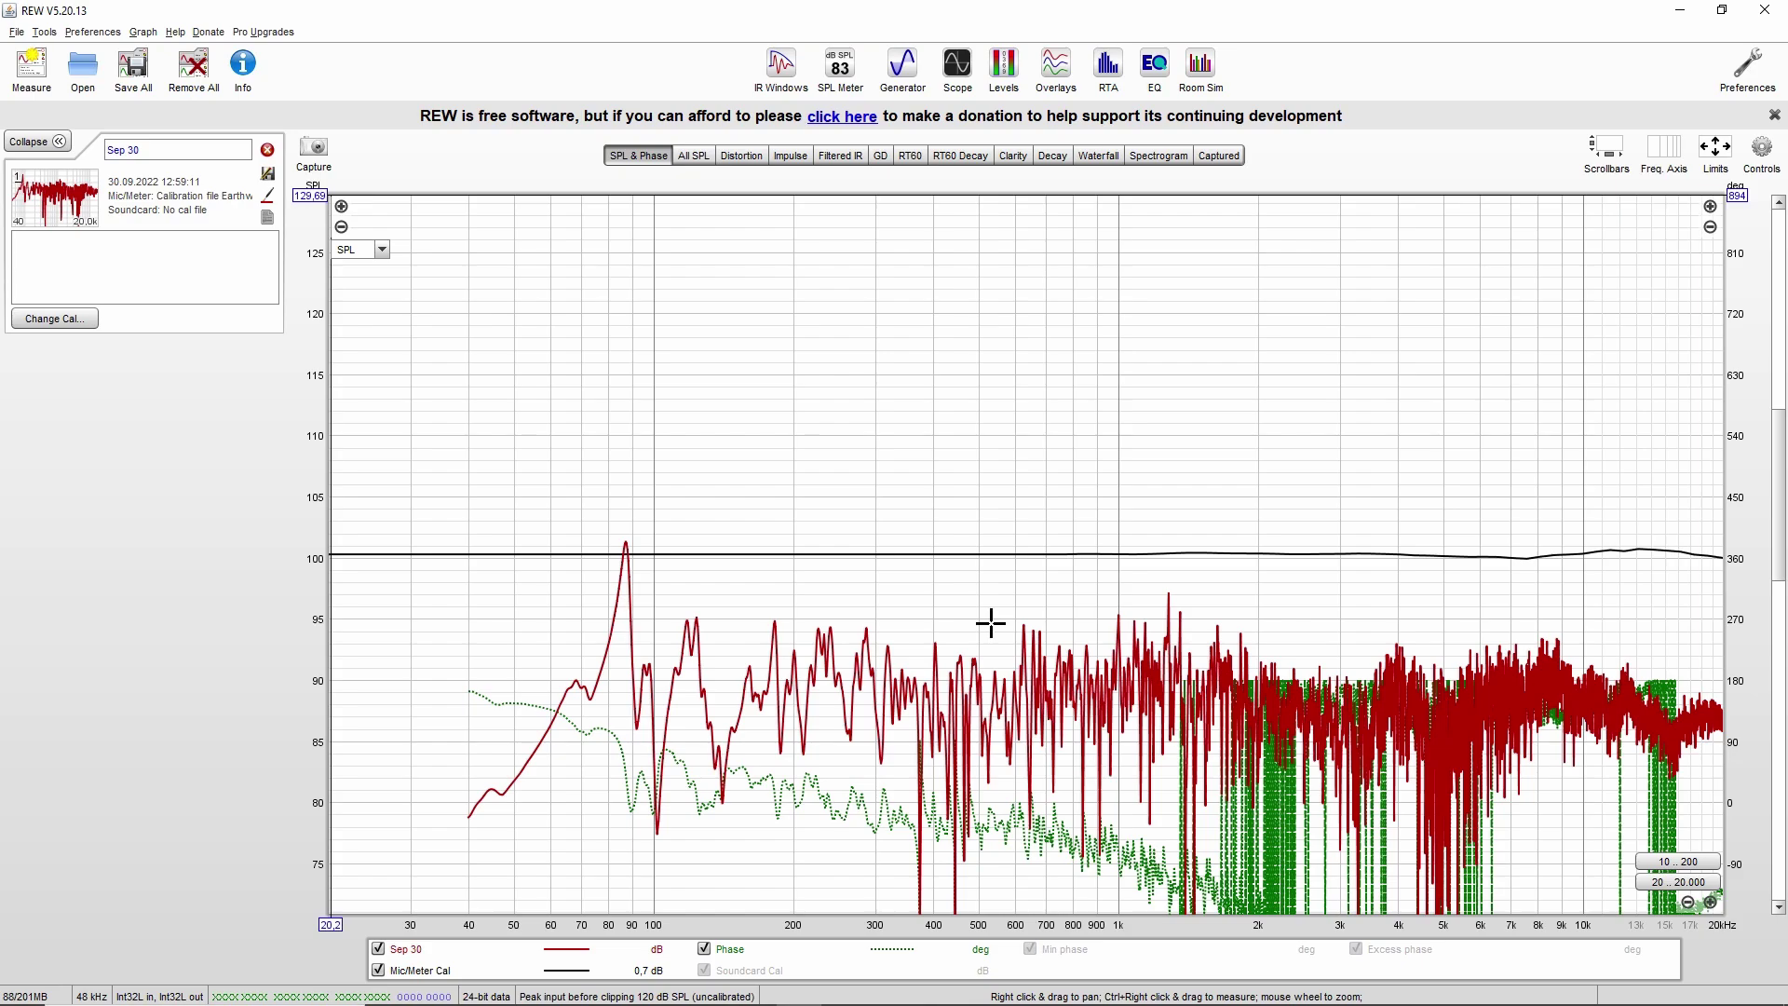
# Switch REW's graph to the Distortion view for the 1W measurement
pyautogui.click(741, 156)
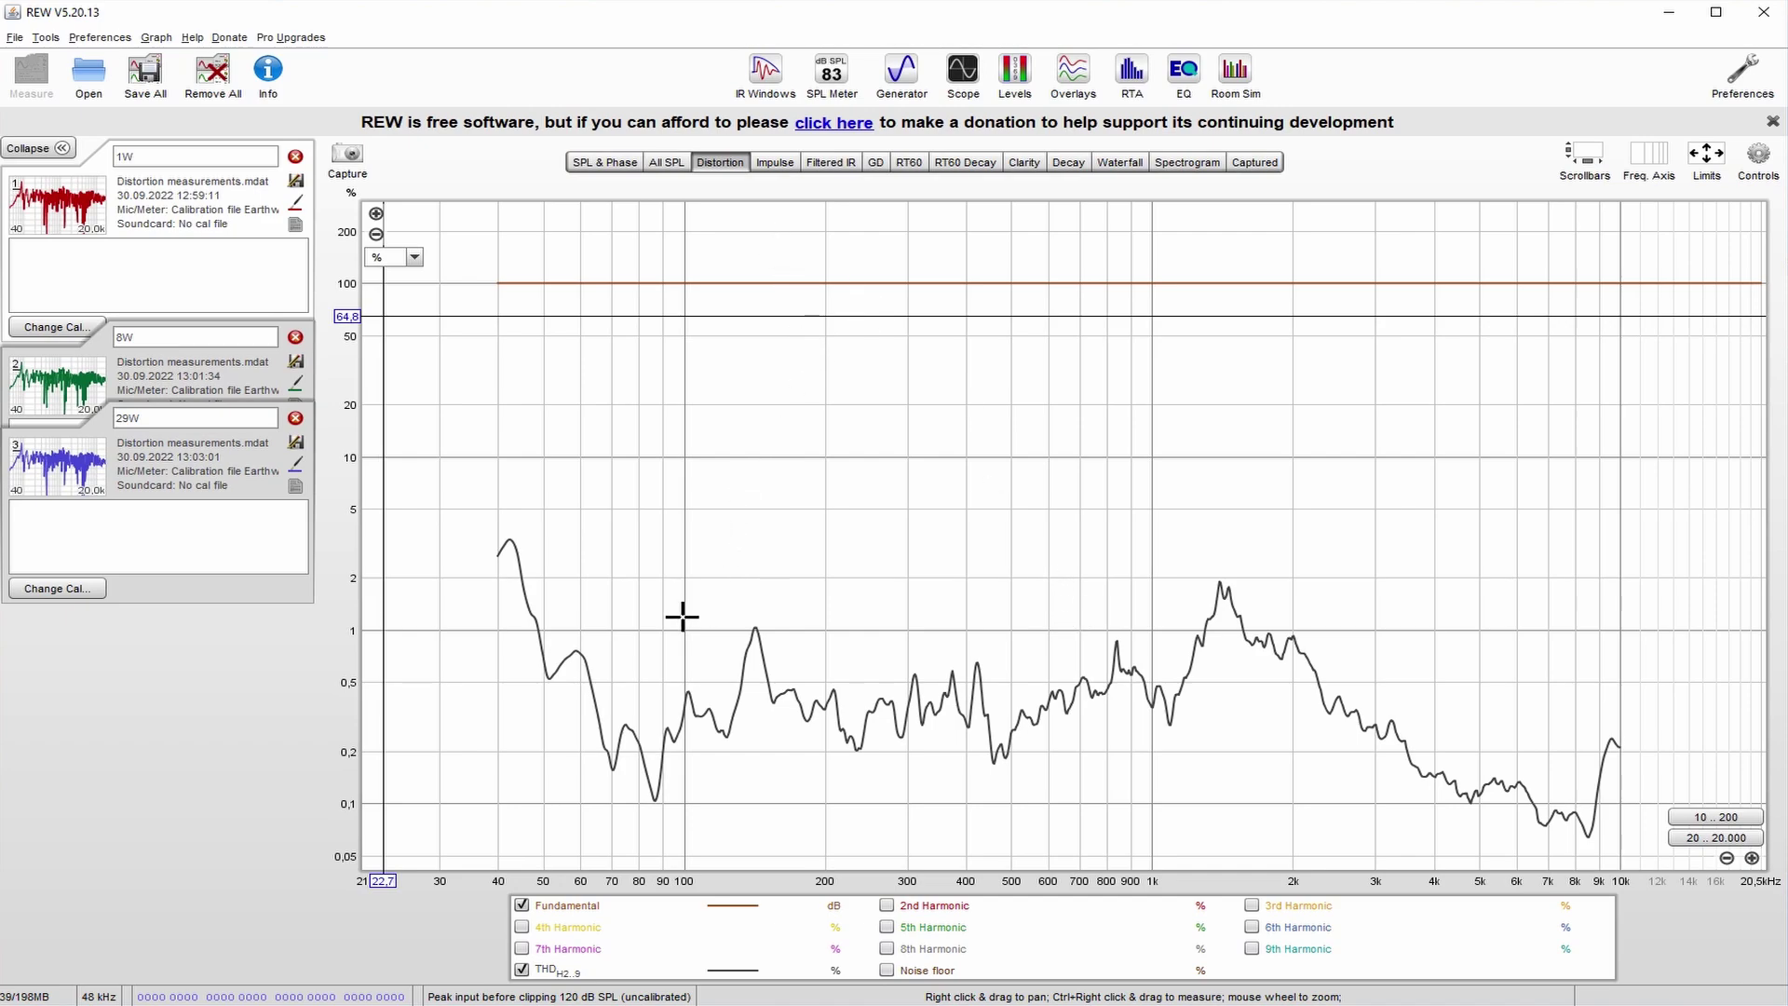
# Move the 1W distortion readout along the low-frequency curve, reading it at about 68.2 Hz with 0.203% THD
pyautogui.moveTo(679, 615); pyautogui.dragTo(670, 630)
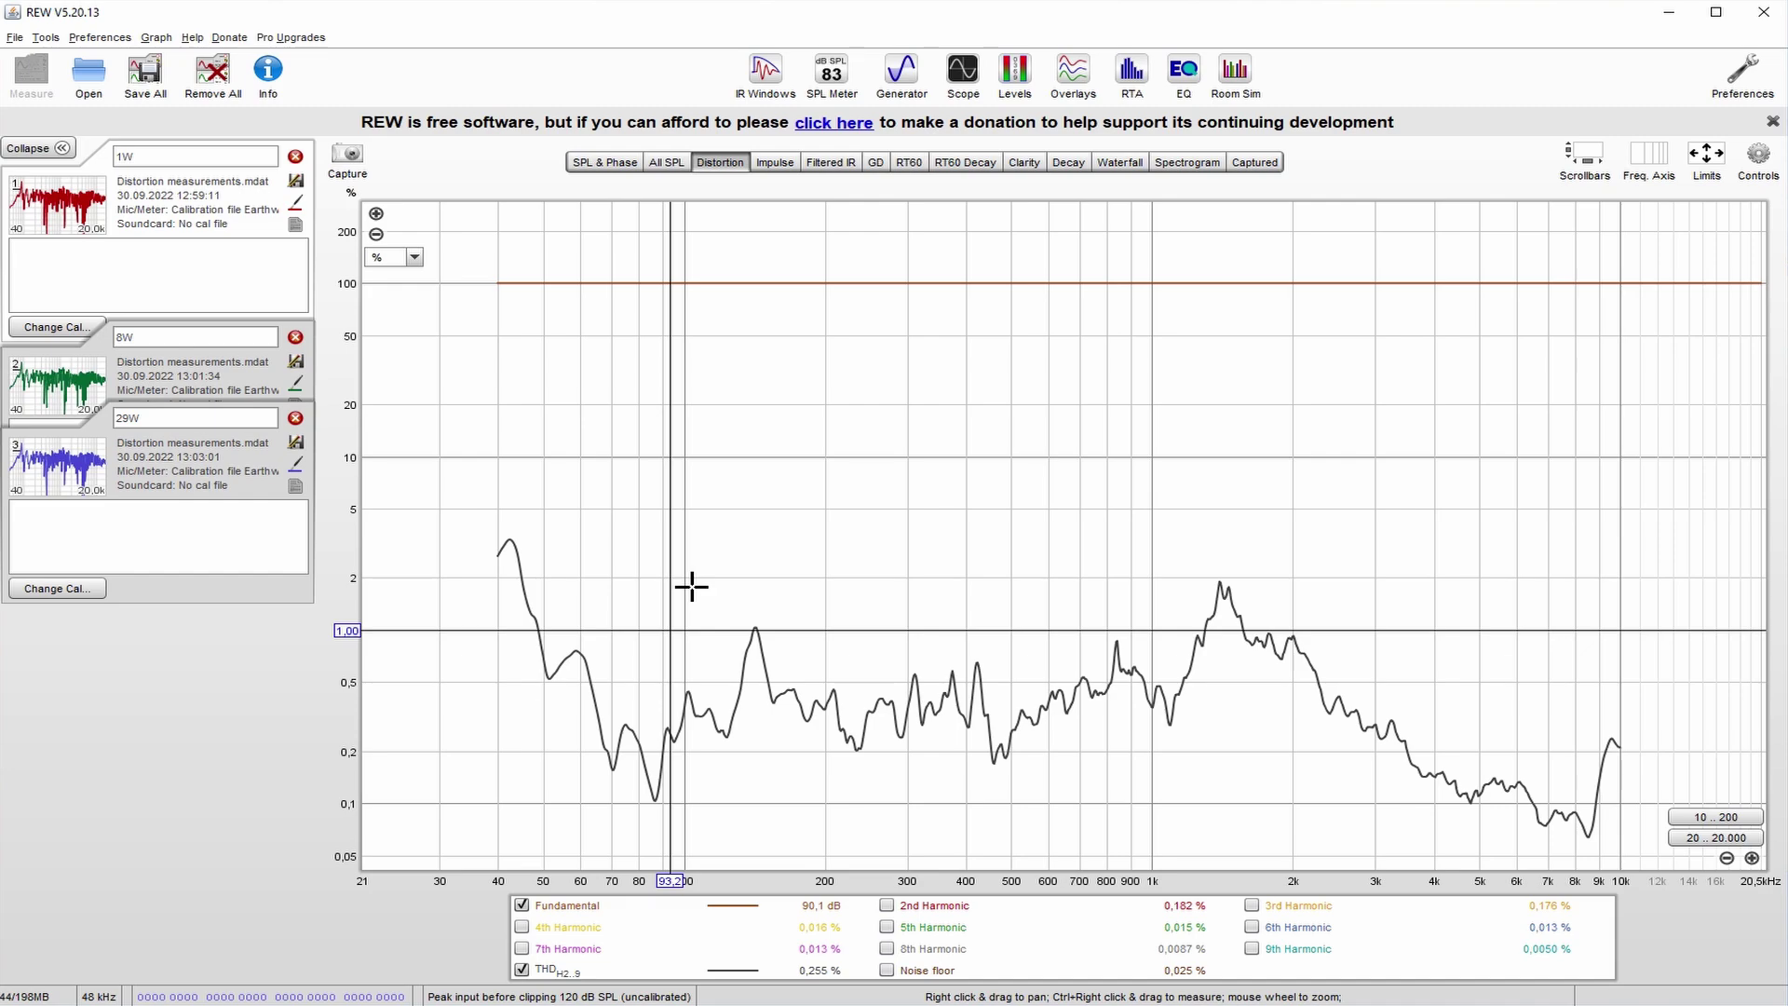
pyautogui.moveTo(898, 604); pyautogui.dragTo(608, 630)
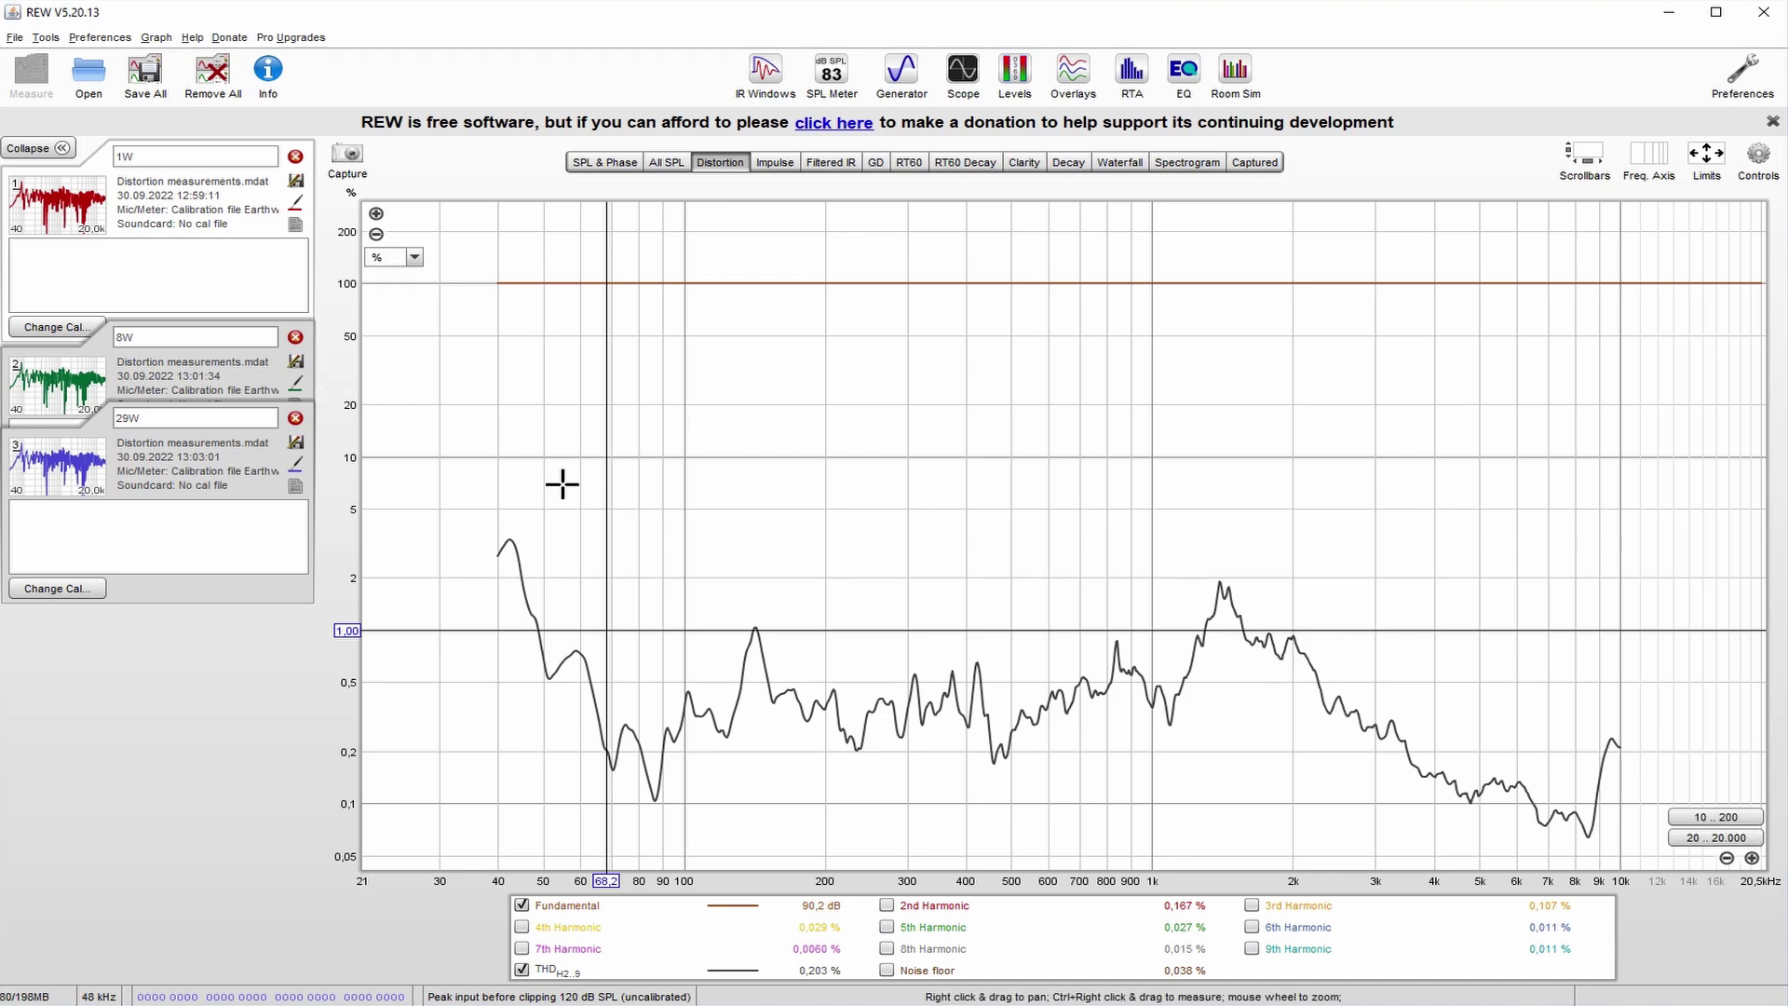
# Plot the 8W measurement's distortion and place the readout at about 76 Hz, roughly 0.36% THD
pyautogui.click(223, 372)
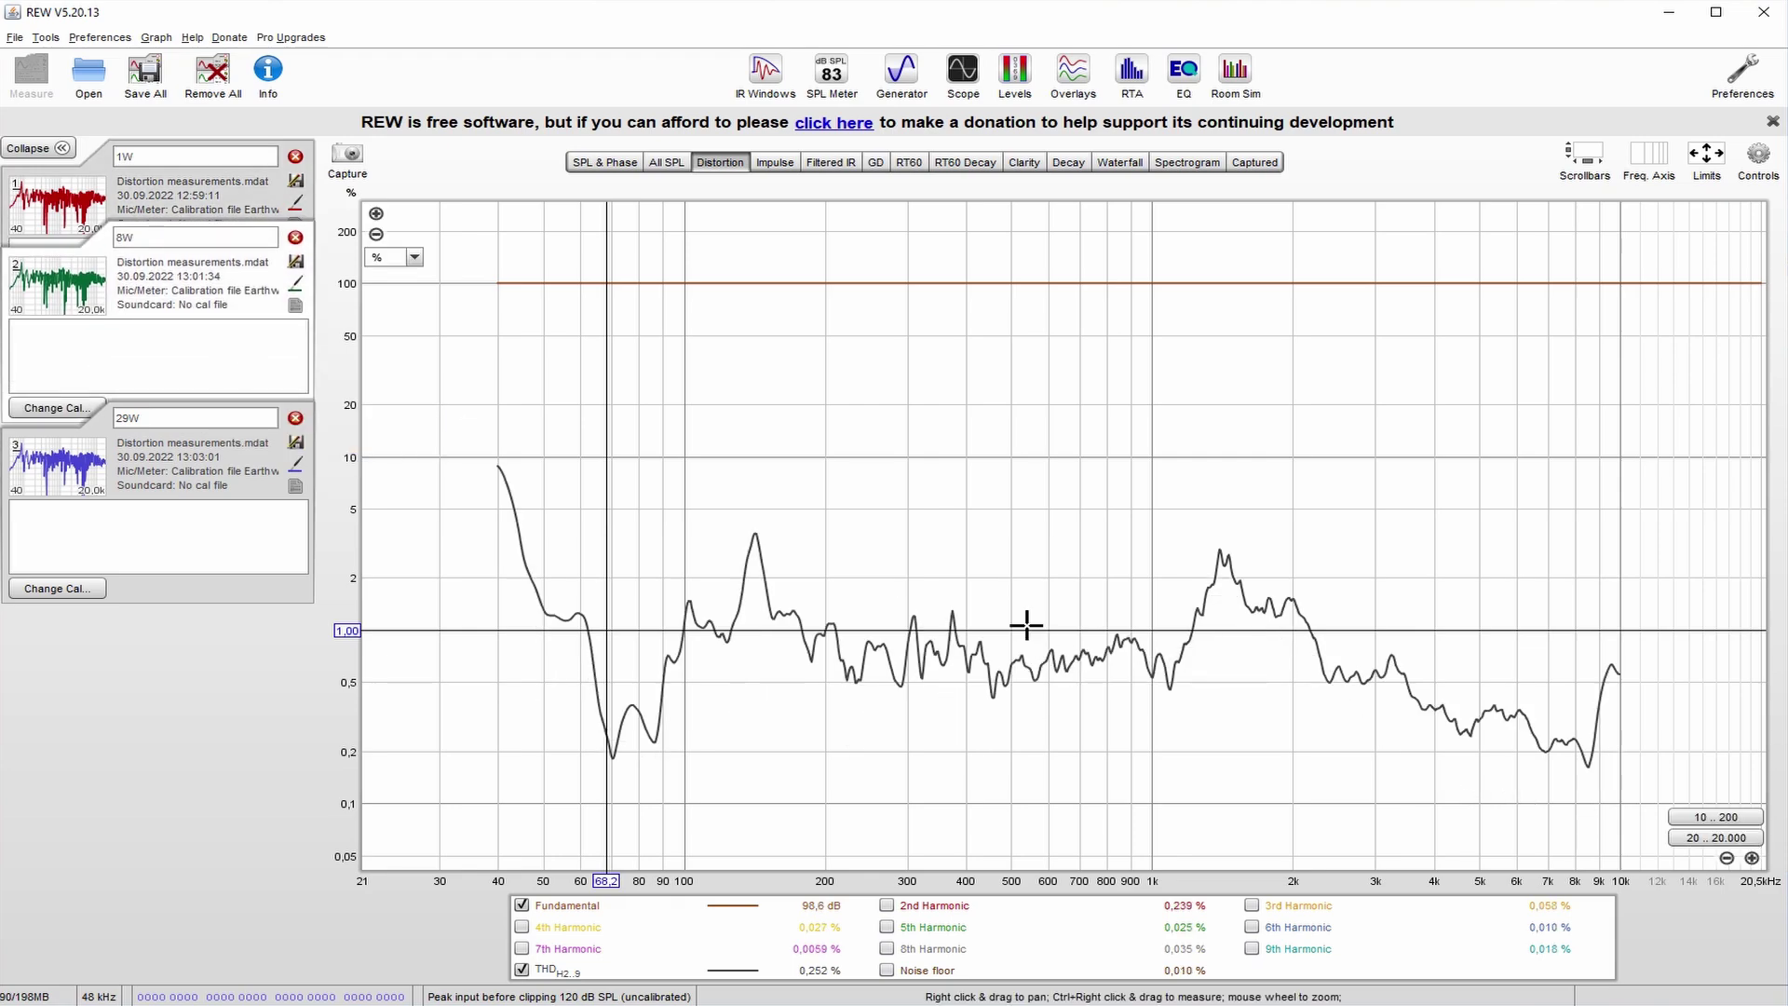
pyautogui.moveTo(687, 590); pyautogui.dragTo(629, 578)
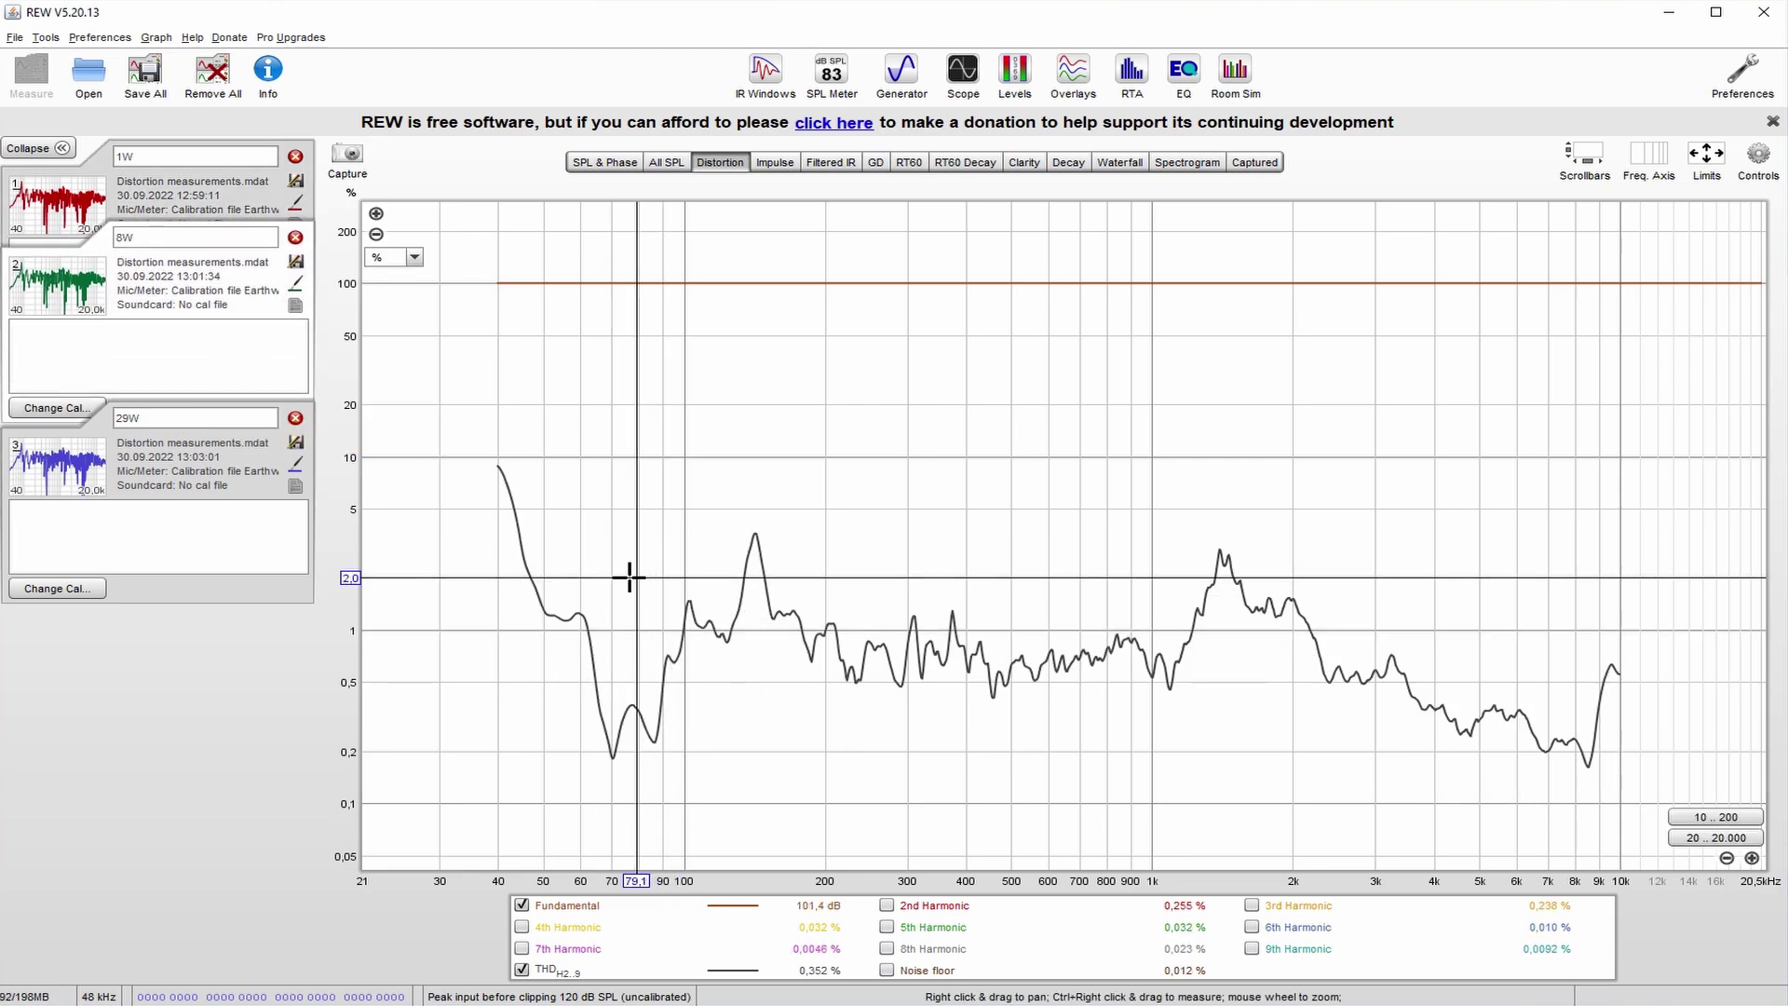
pyautogui.click(629, 577)
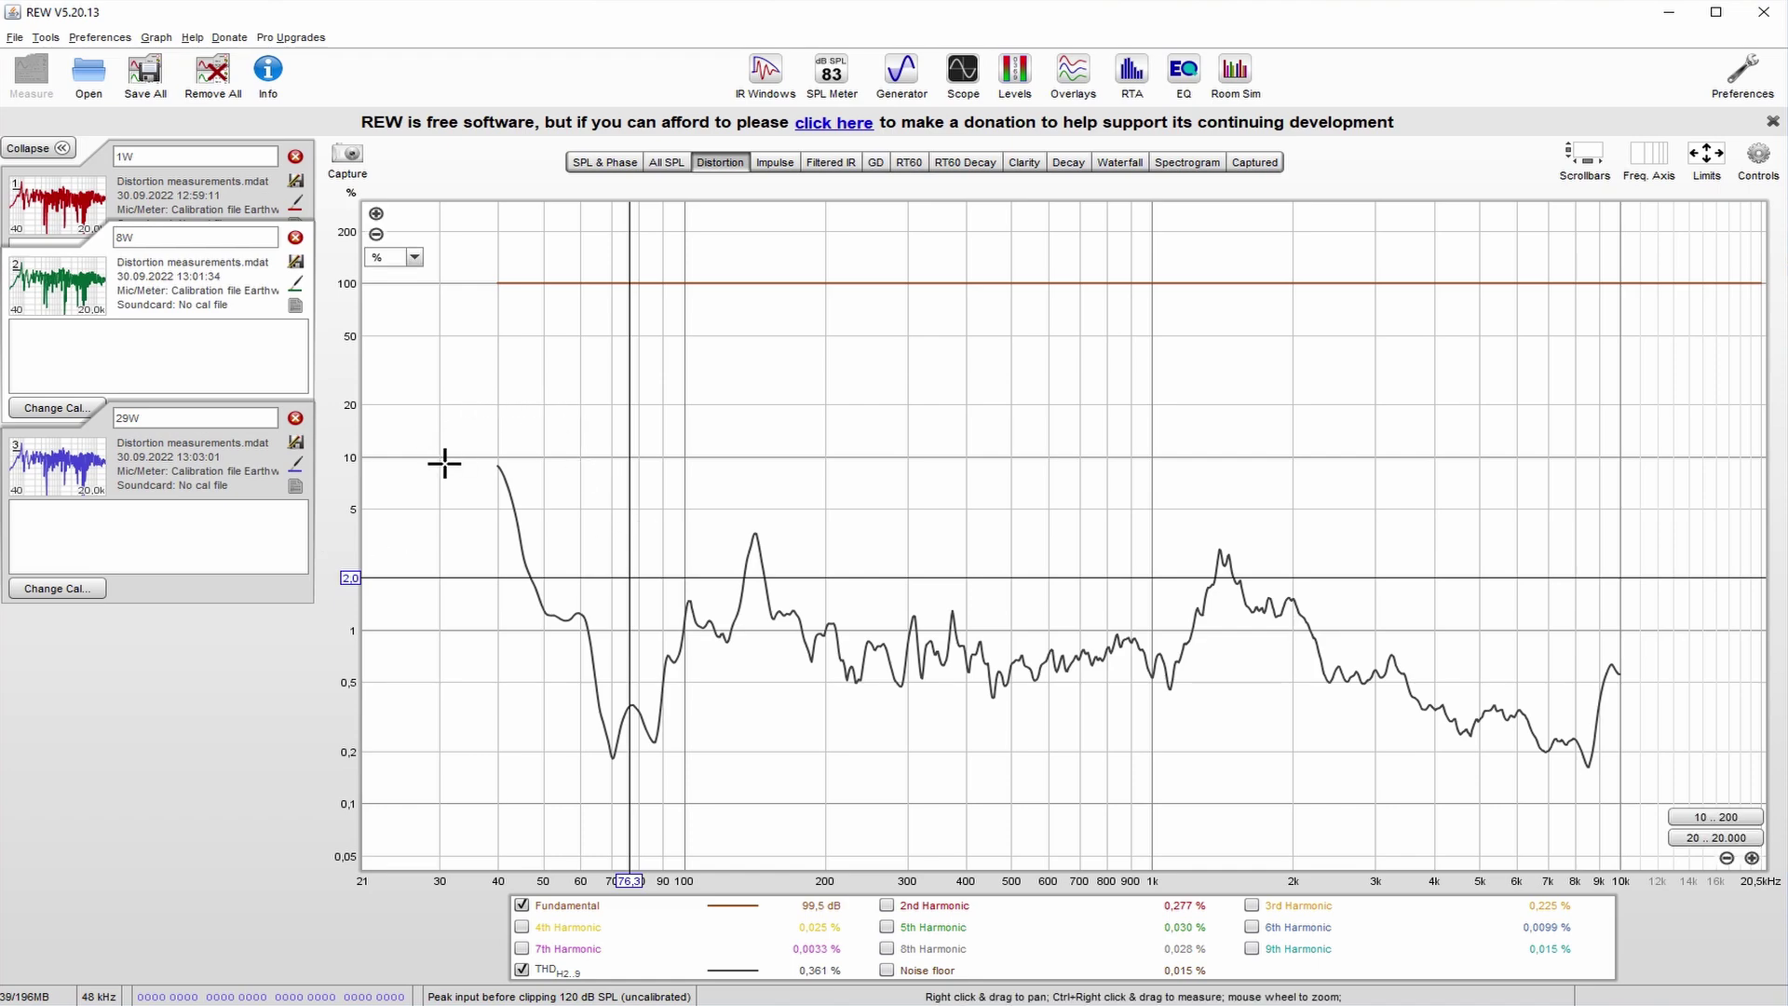
# Plot the 29W measurement's distortion and read its low-end values, around 27 Hz
pyautogui.click(160, 471)
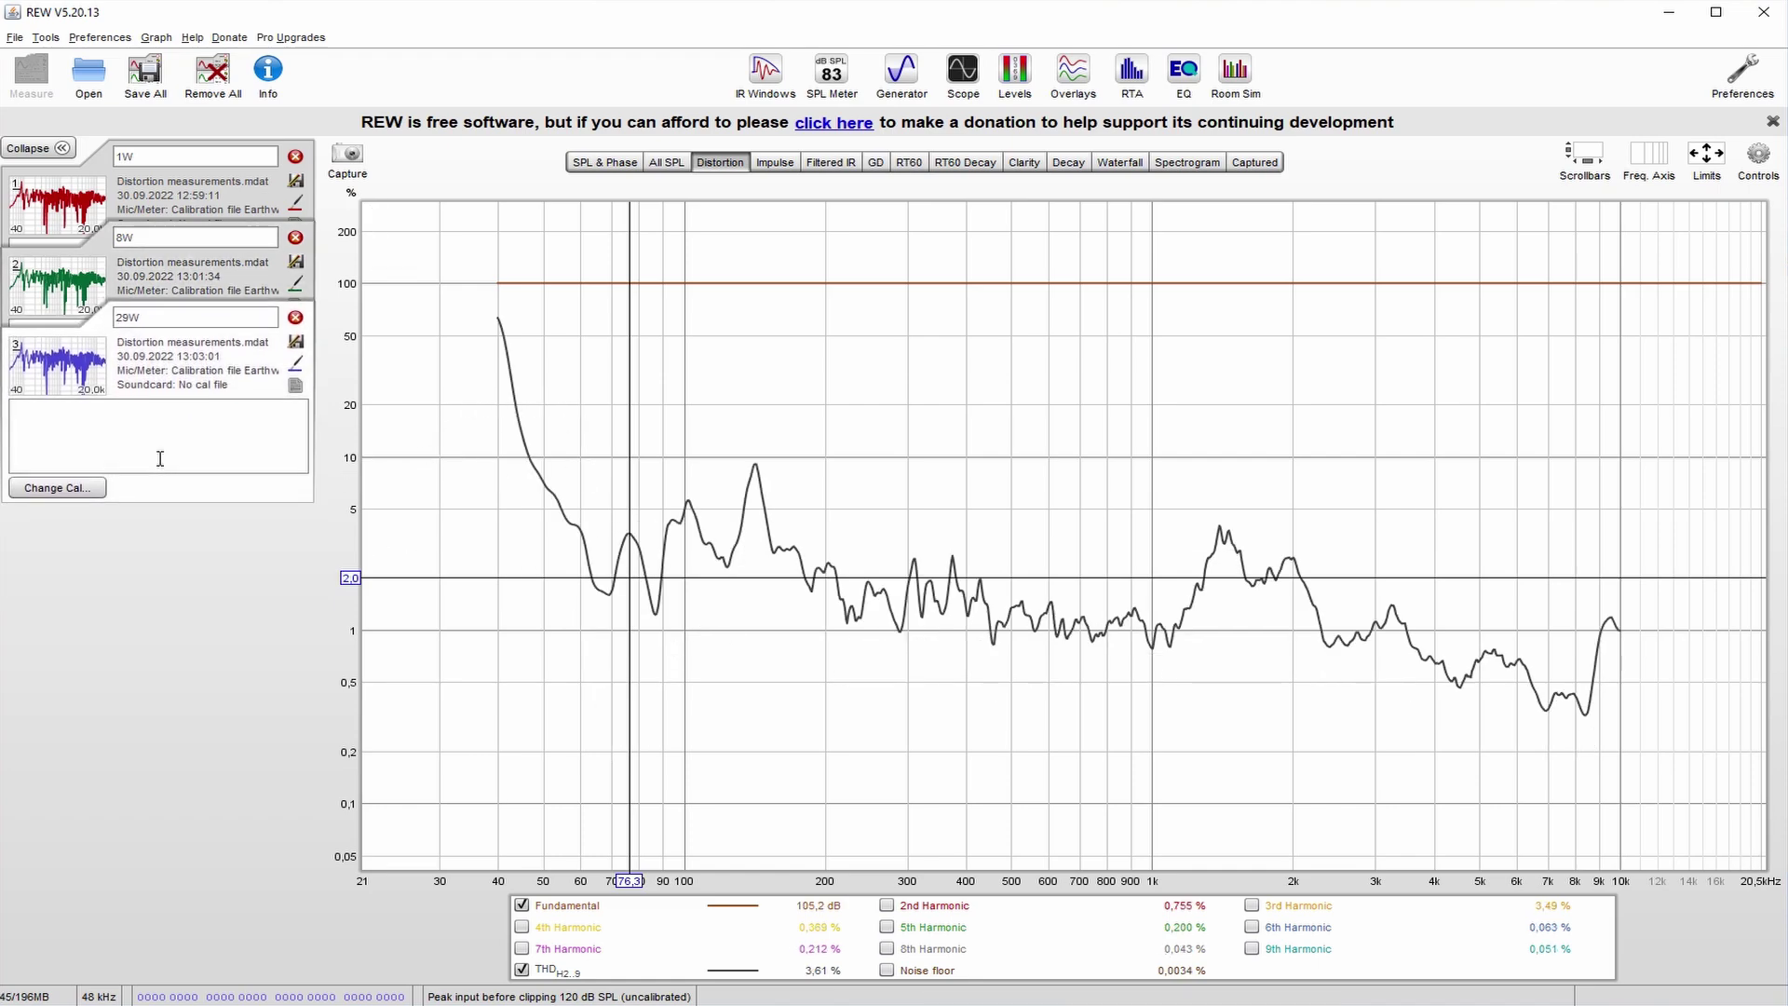
pyautogui.moveTo(455, 563); pyautogui.dragTo(452, 507)
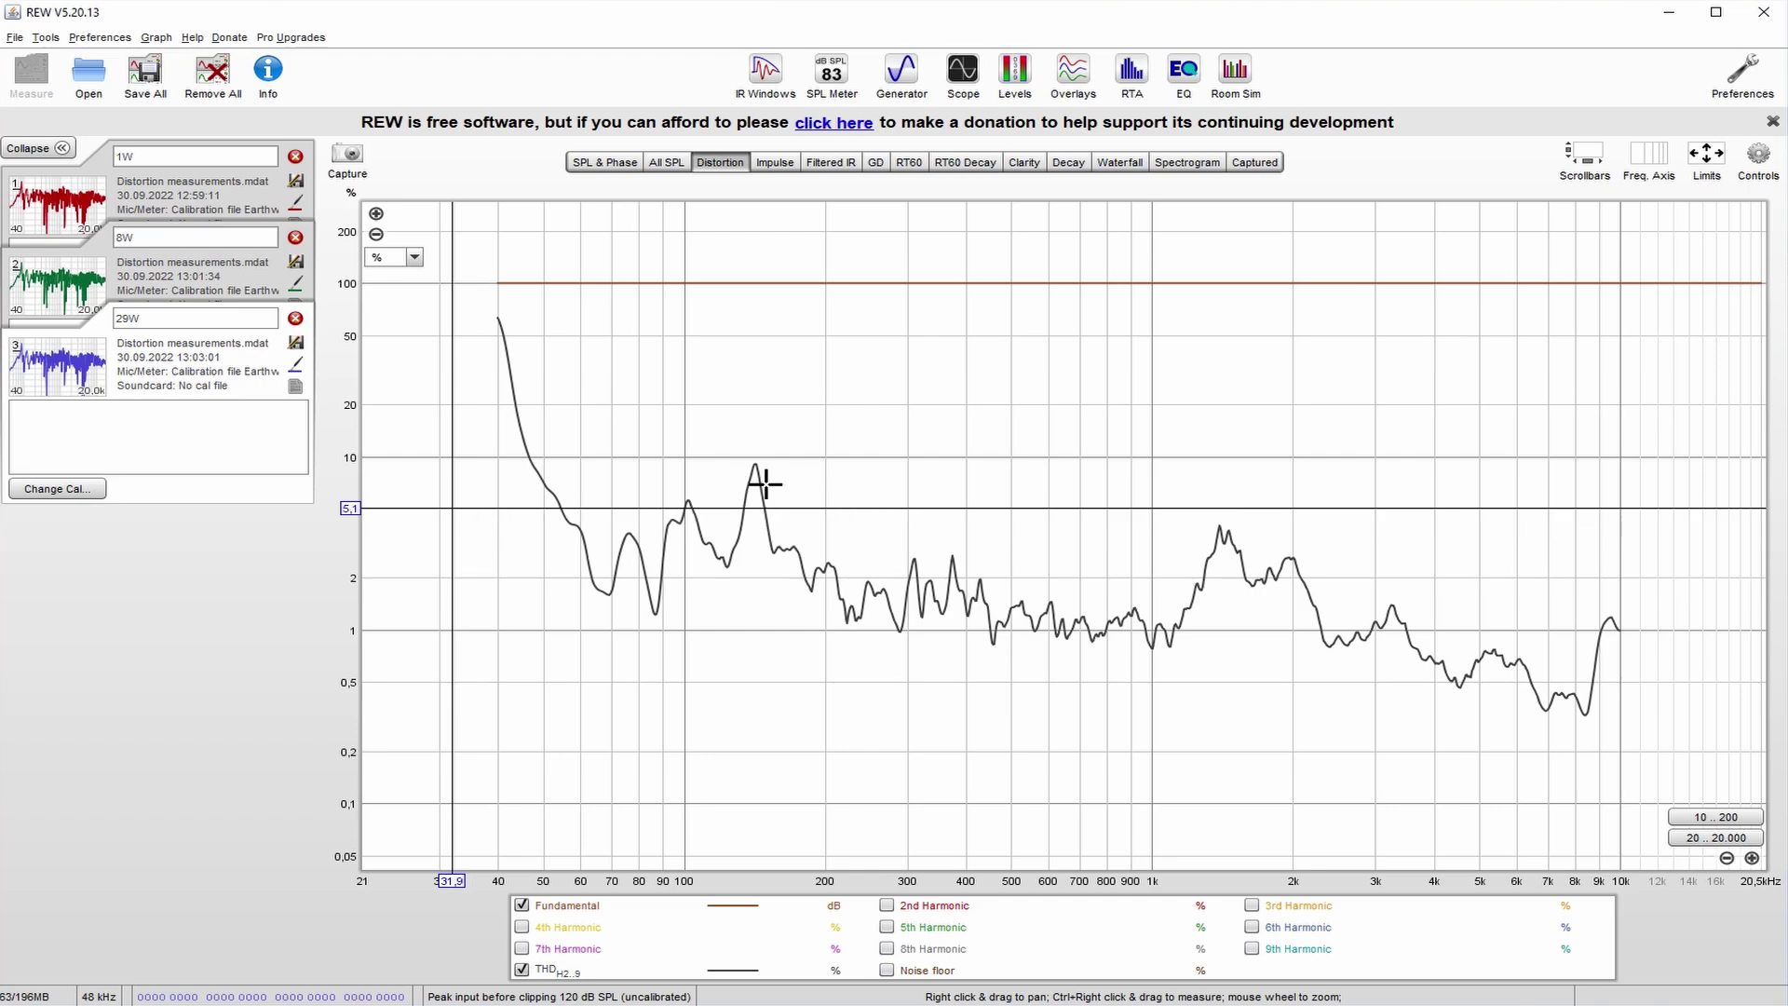
pyautogui.click(362, 577)
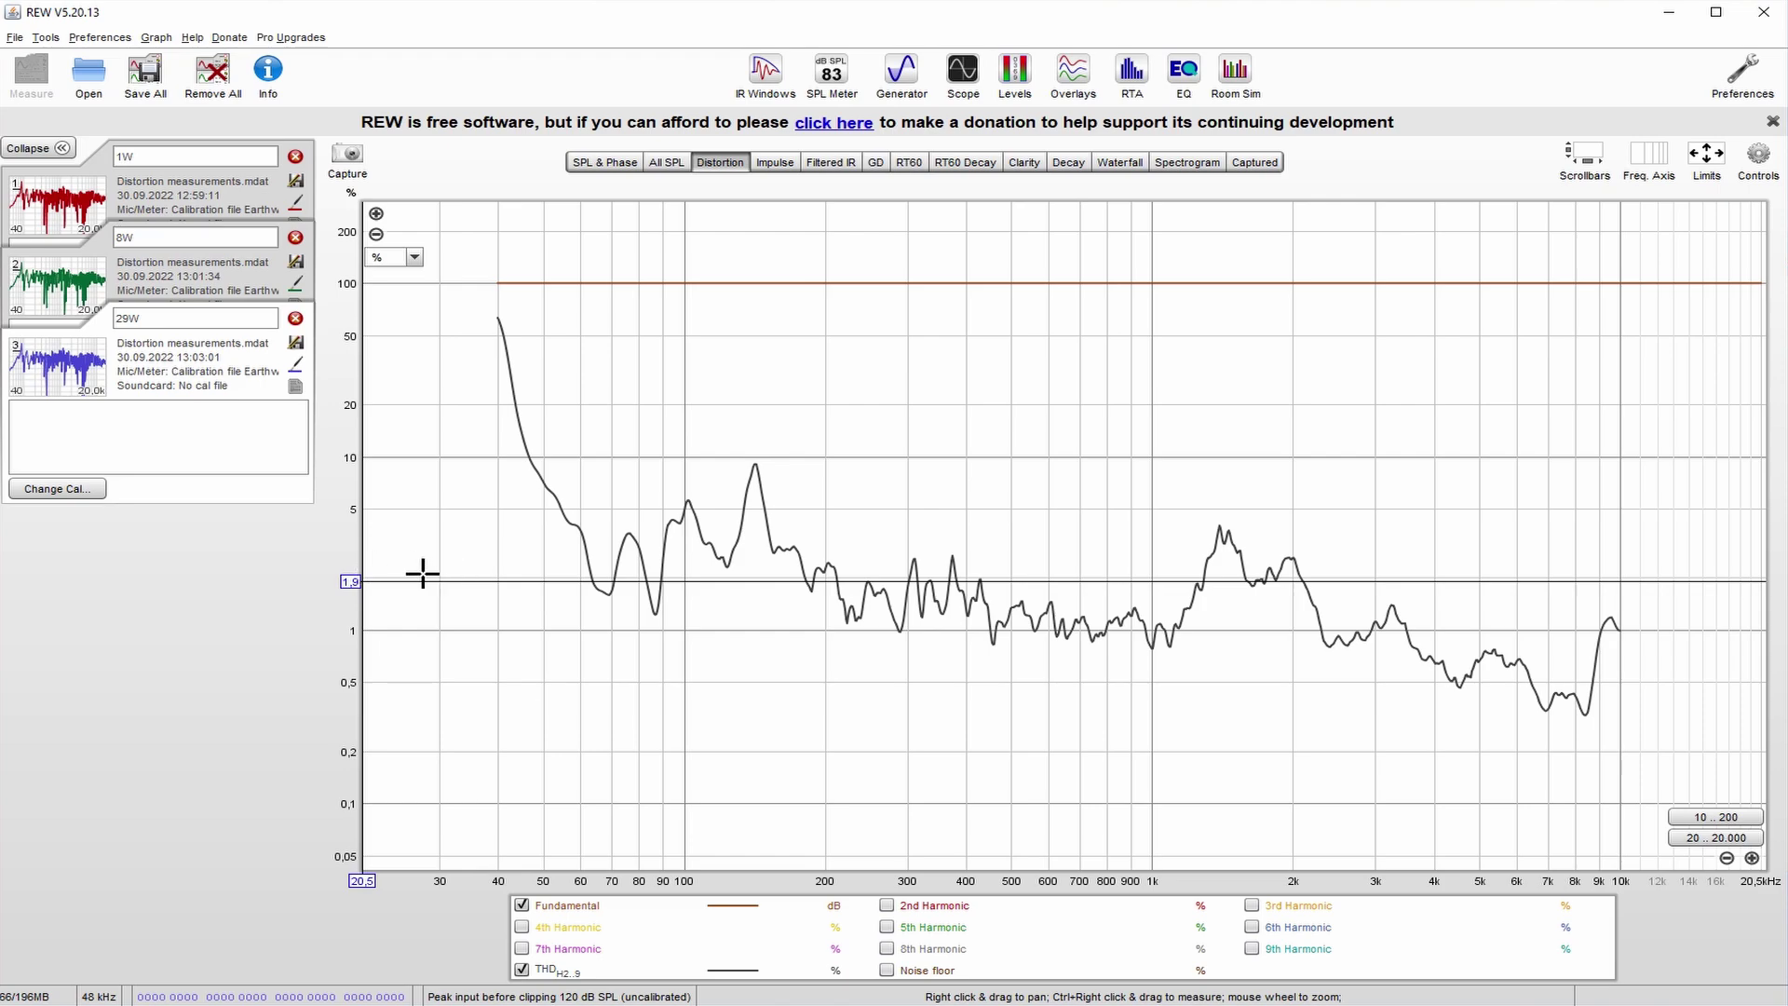
pyautogui.moveTo(414, 571); pyautogui.dragTo(417, 575)
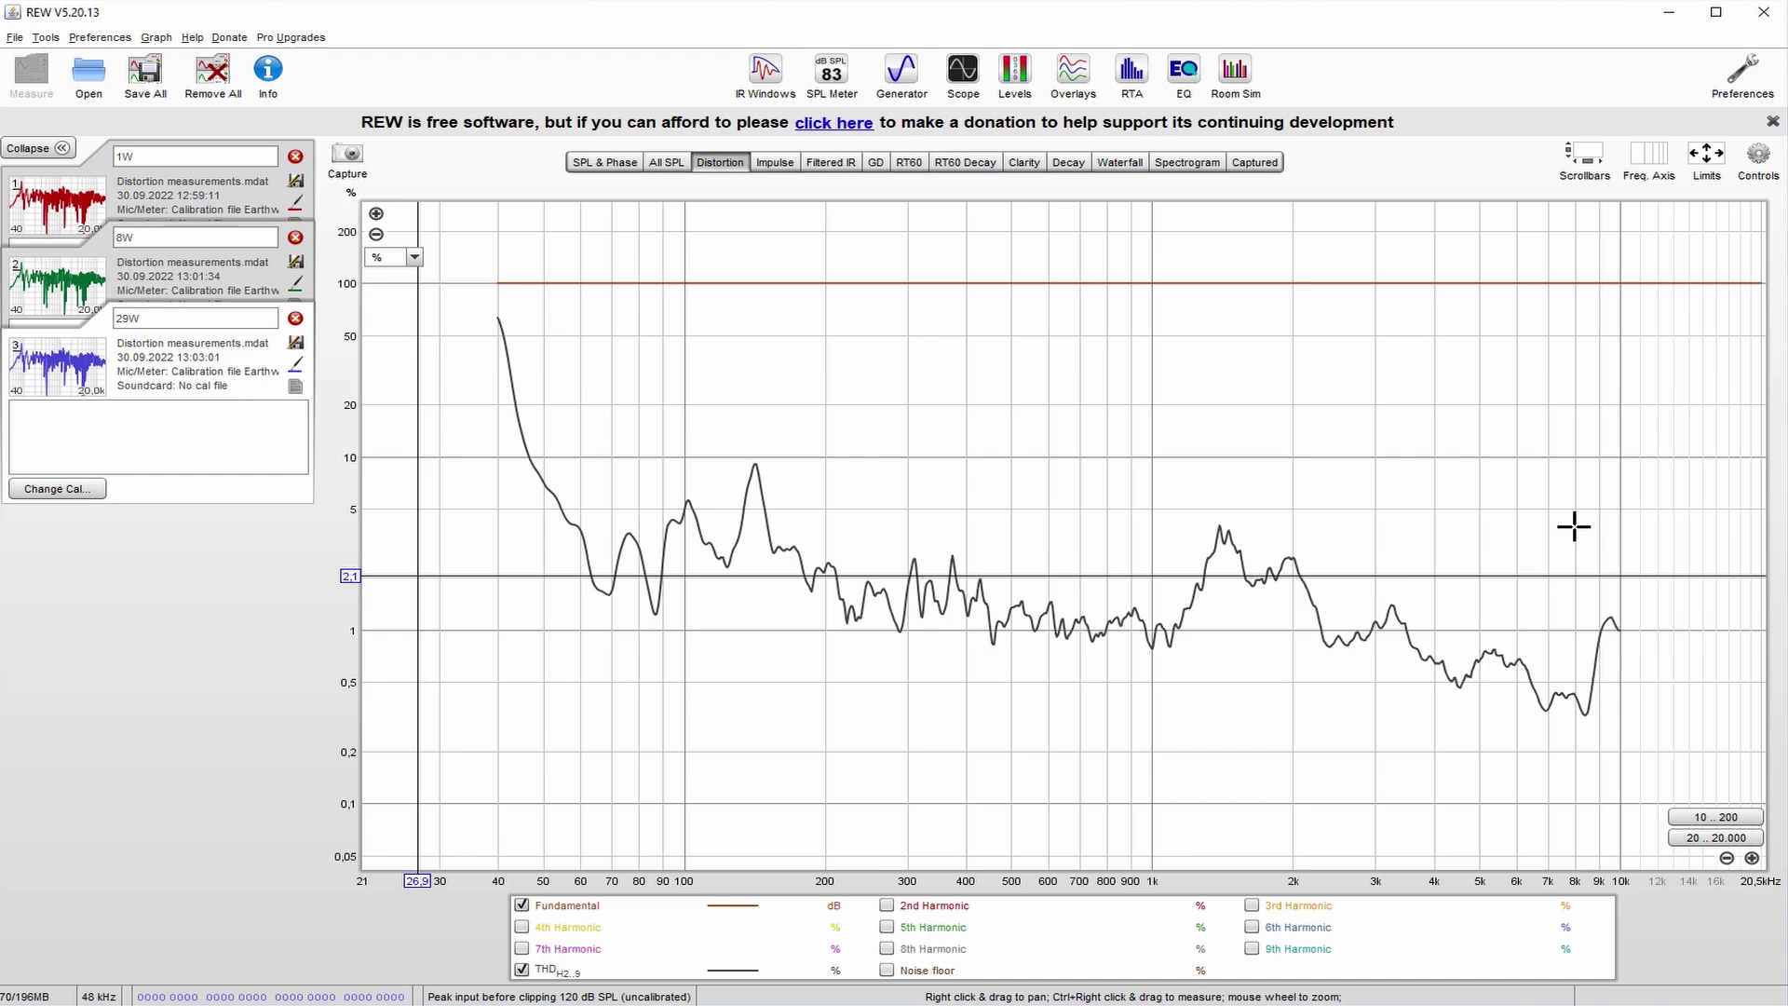
# Move the 29W readout up to 185 Hz, showing 1.76% THD with a 103.6 dB fundamental
pyautogui.moveTo(782, 499)
pyautogui.mouseDown()
pyautogui.moveTo(798, 511)
pyautogui.moveTo(759, 512)
pyautogui.mouseUp()
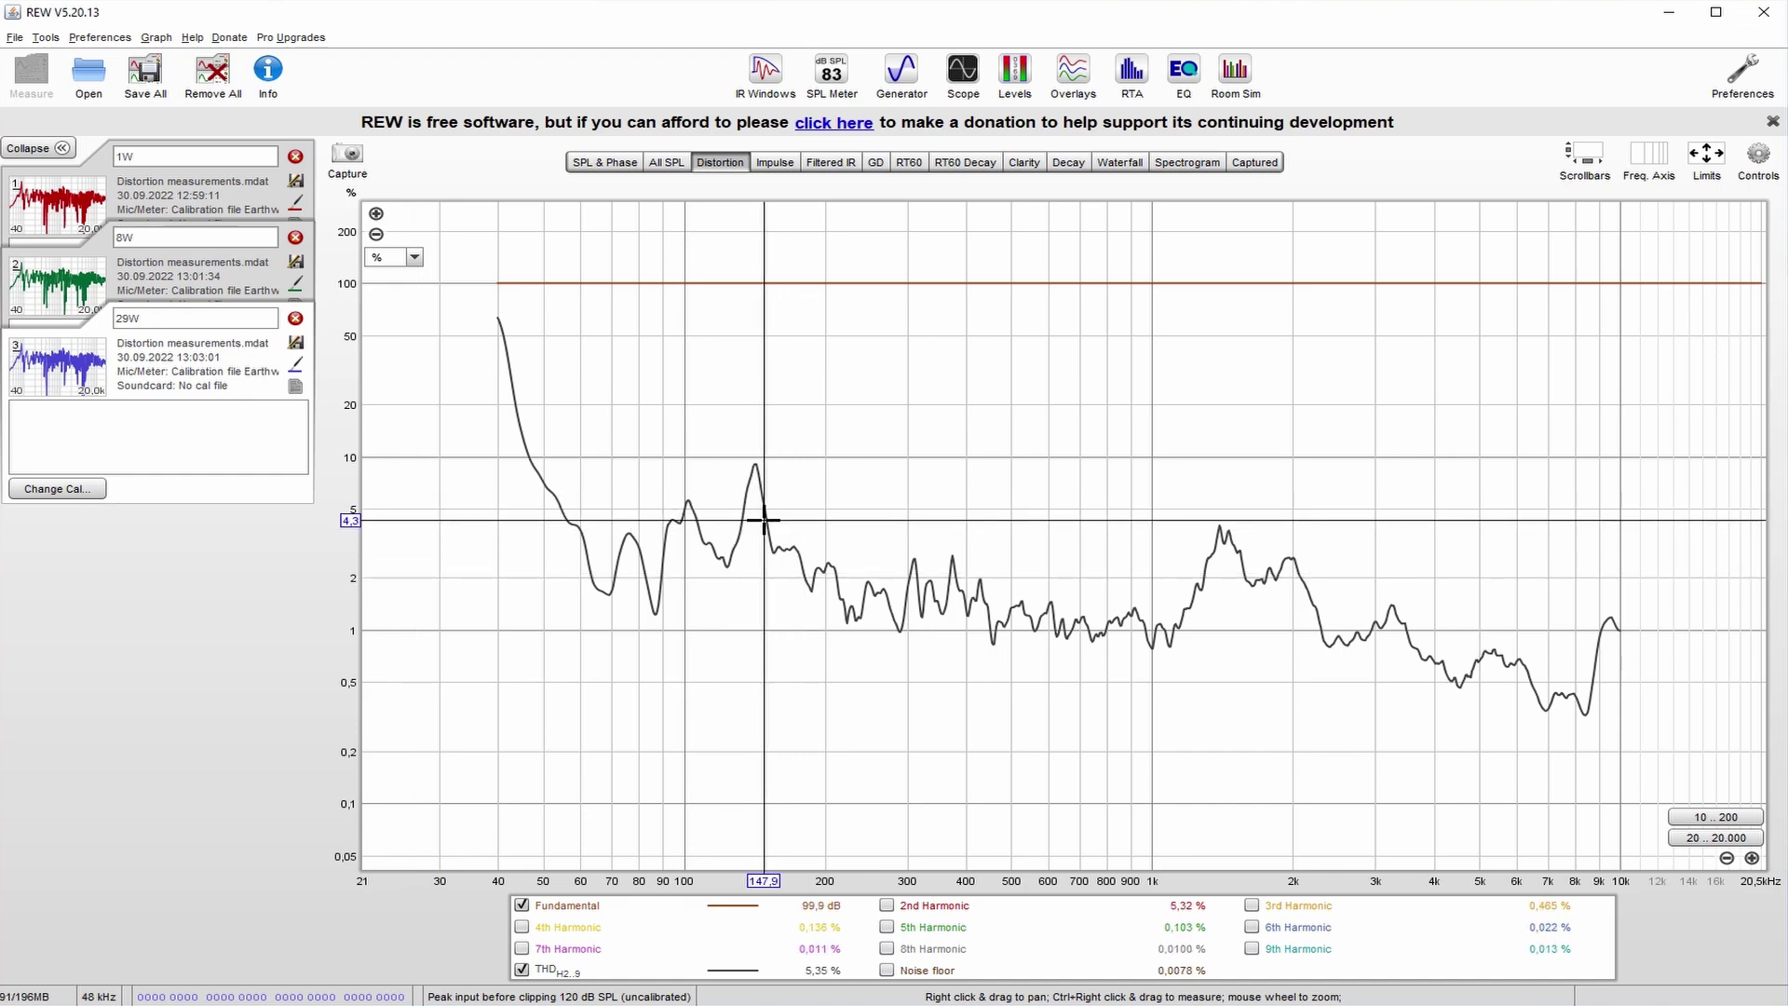
pyautogui.click(828, 565)
pyautogui.click(809, 569)
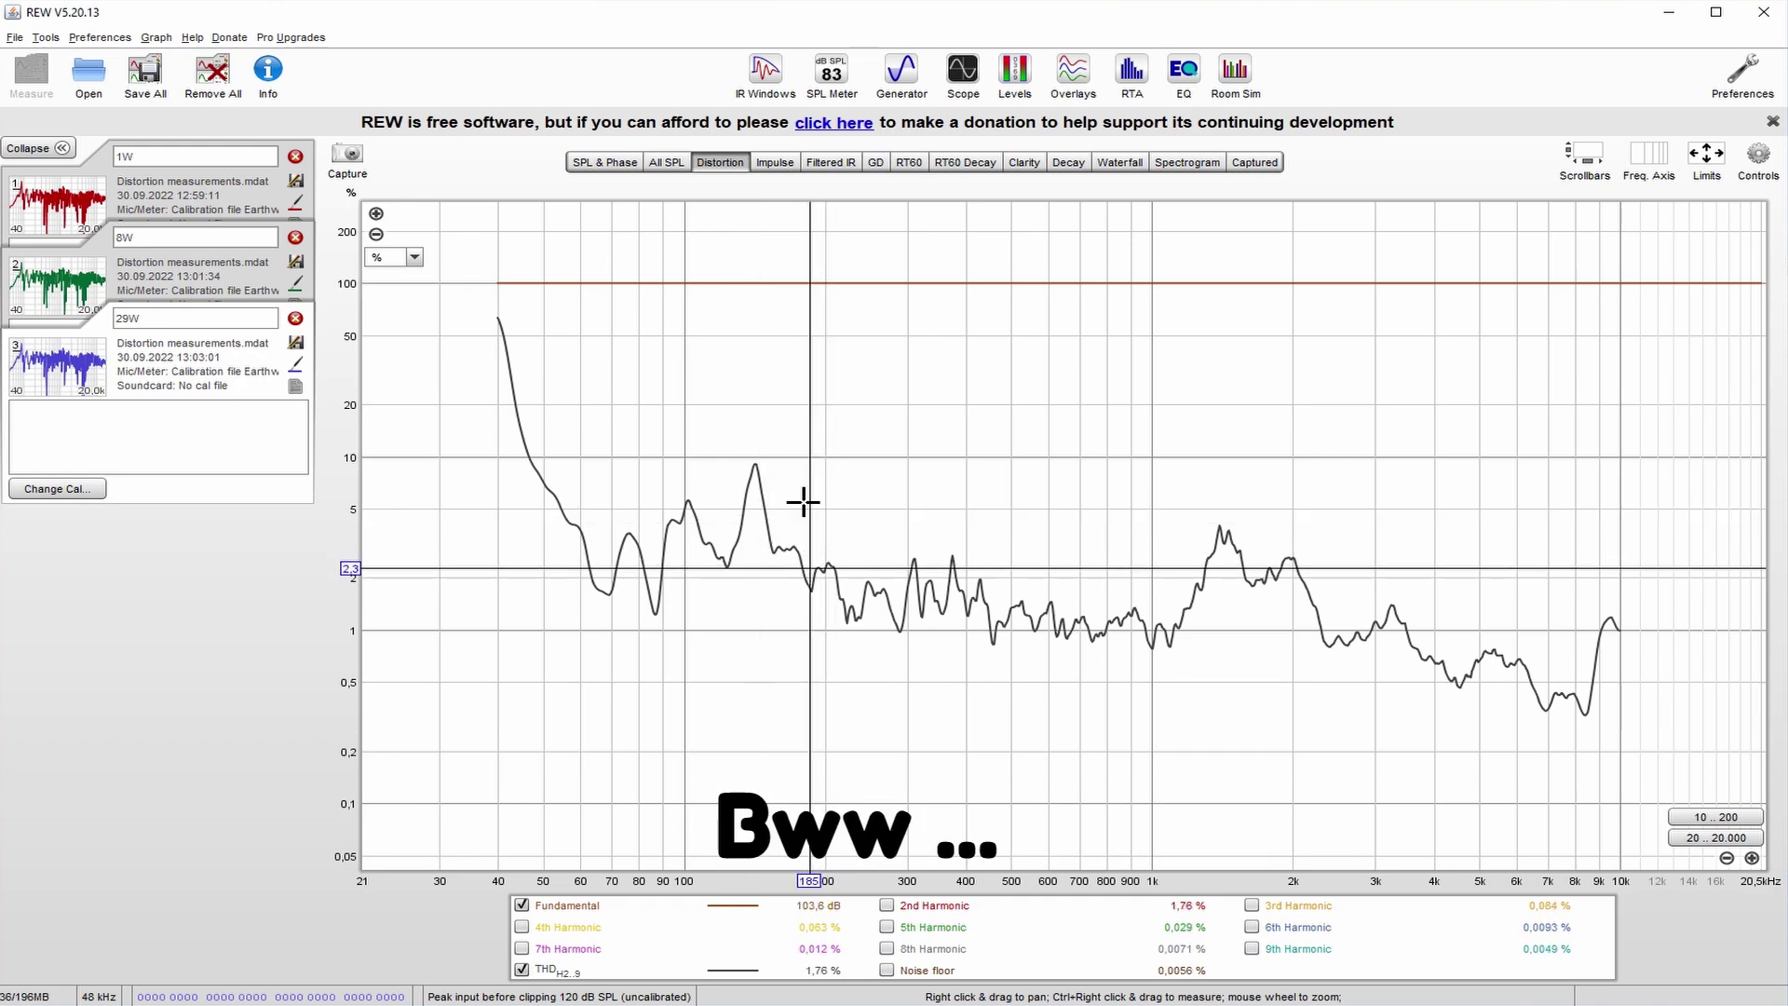